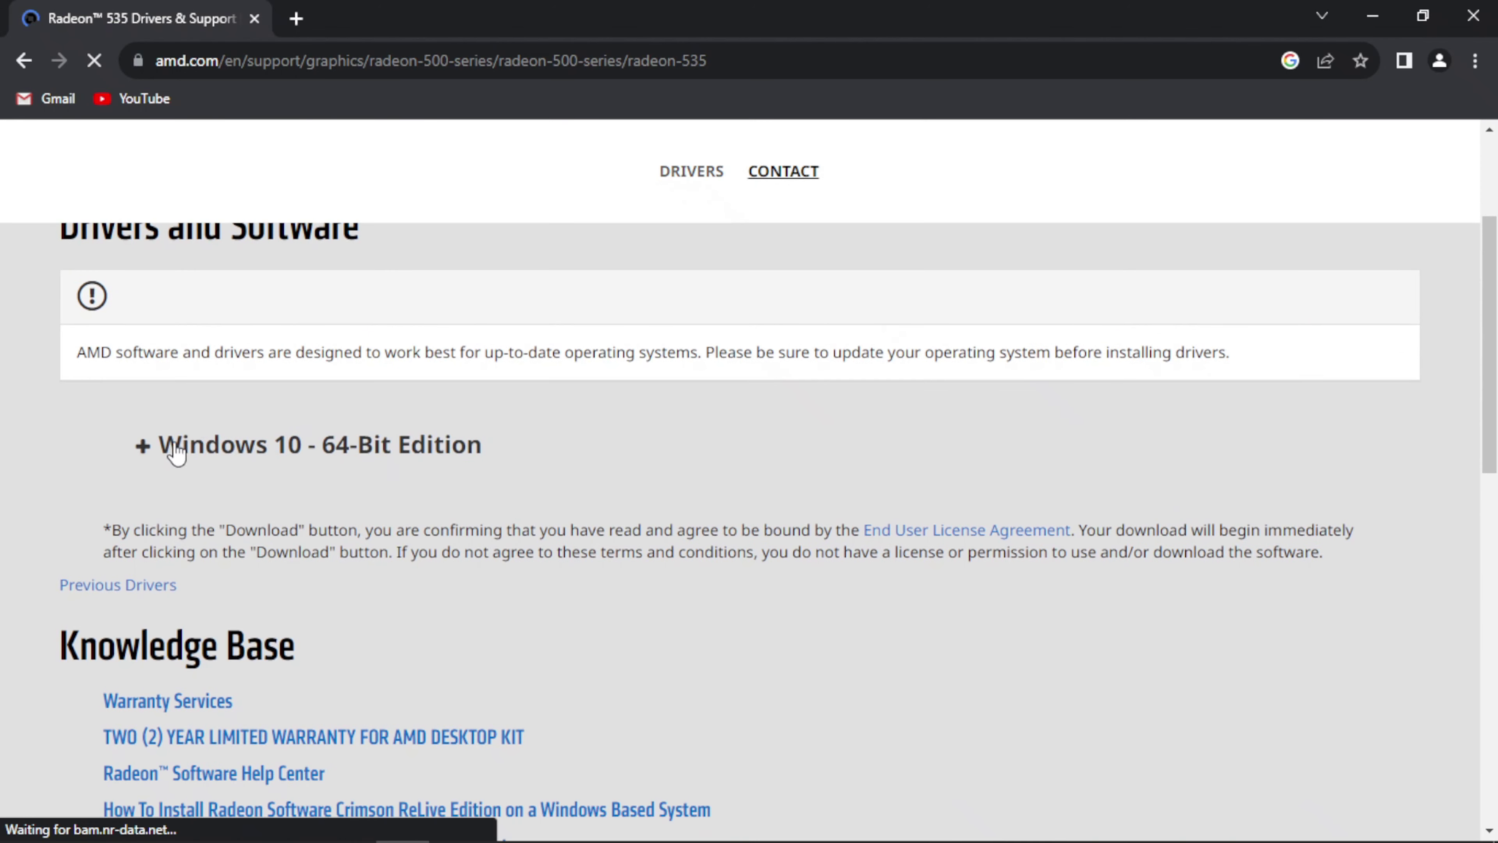
# - Show the Adrenalin Edition driver download under Windows 10 - 64-Bit Edition, and replace the AMD page with a new tab
pyautogui.click(307, 418)
pyautogui.scroll(-7, 324, 421)
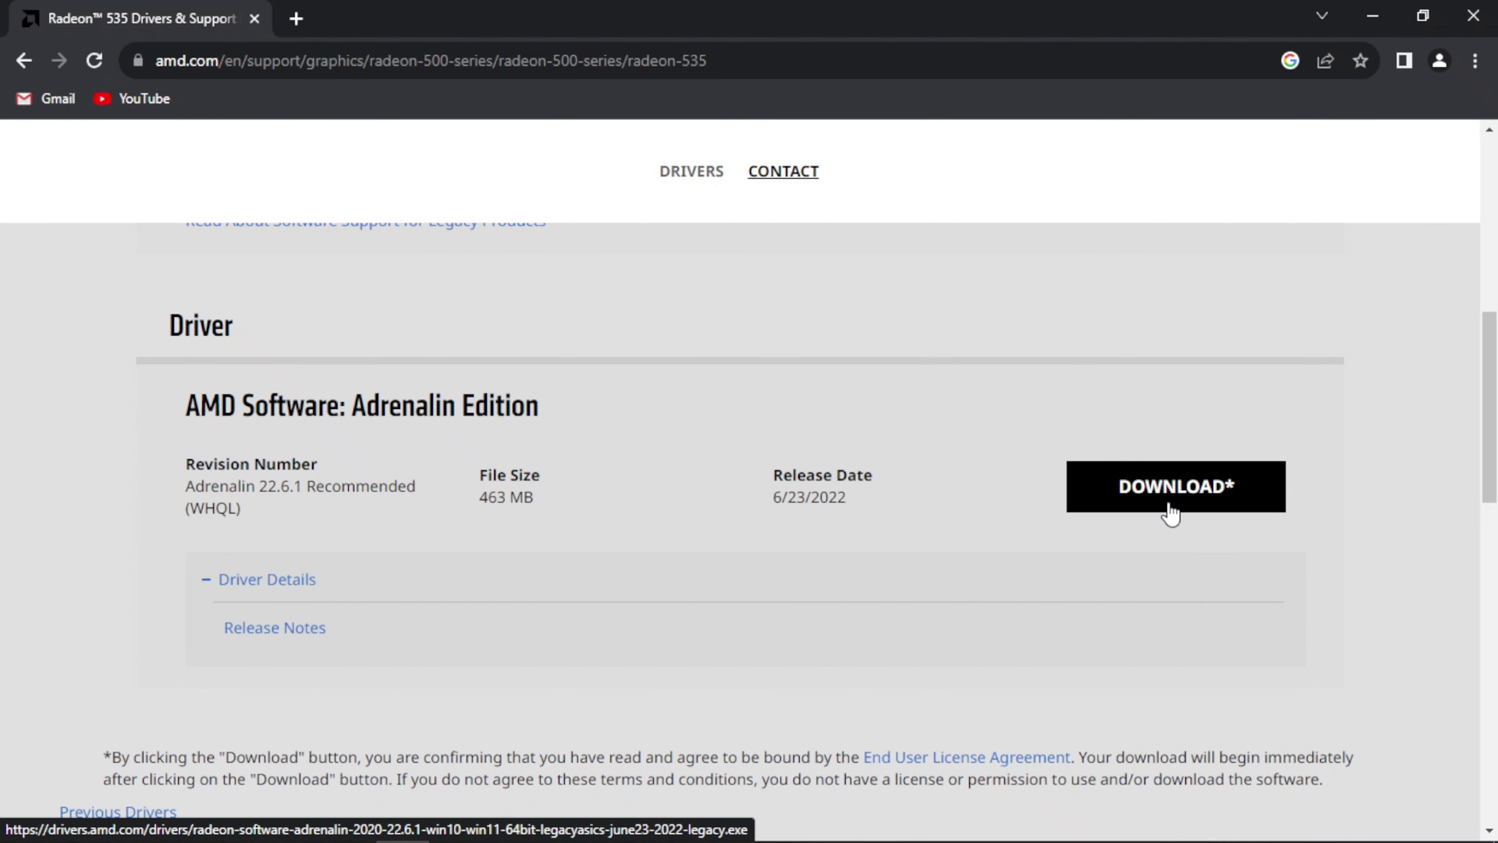
pyautogui.click(295, 21)
pyautogui.click(255, 19)
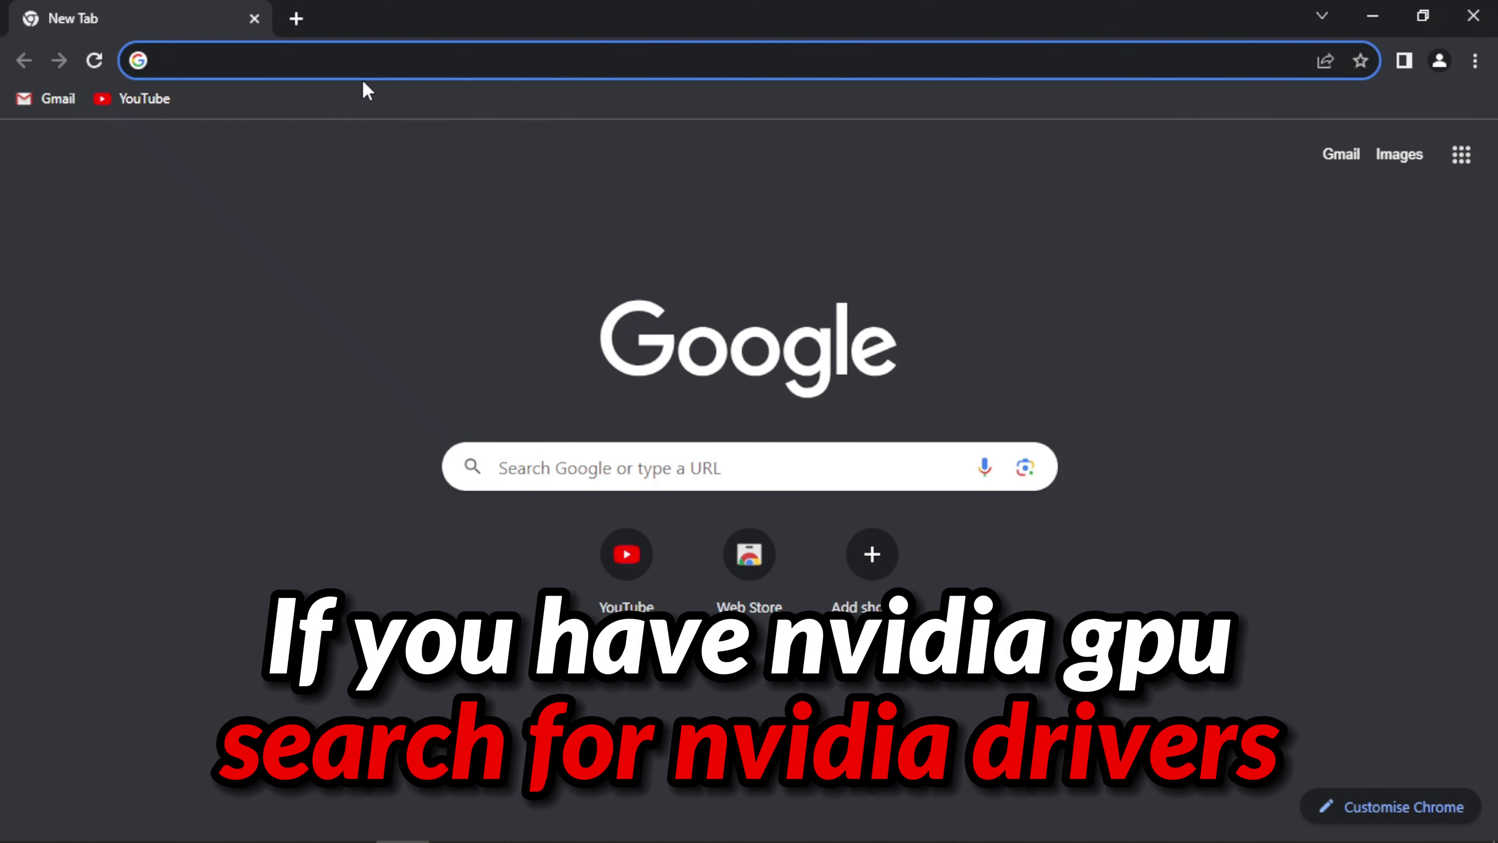
# - Search the web for nvidia drivers, bring up the GeForce Game Ready Driver download page from NVIDIA Driver Downloads, and close the browser
pyautogui.write('nvidia drivers')
pyautogui.press('Return')
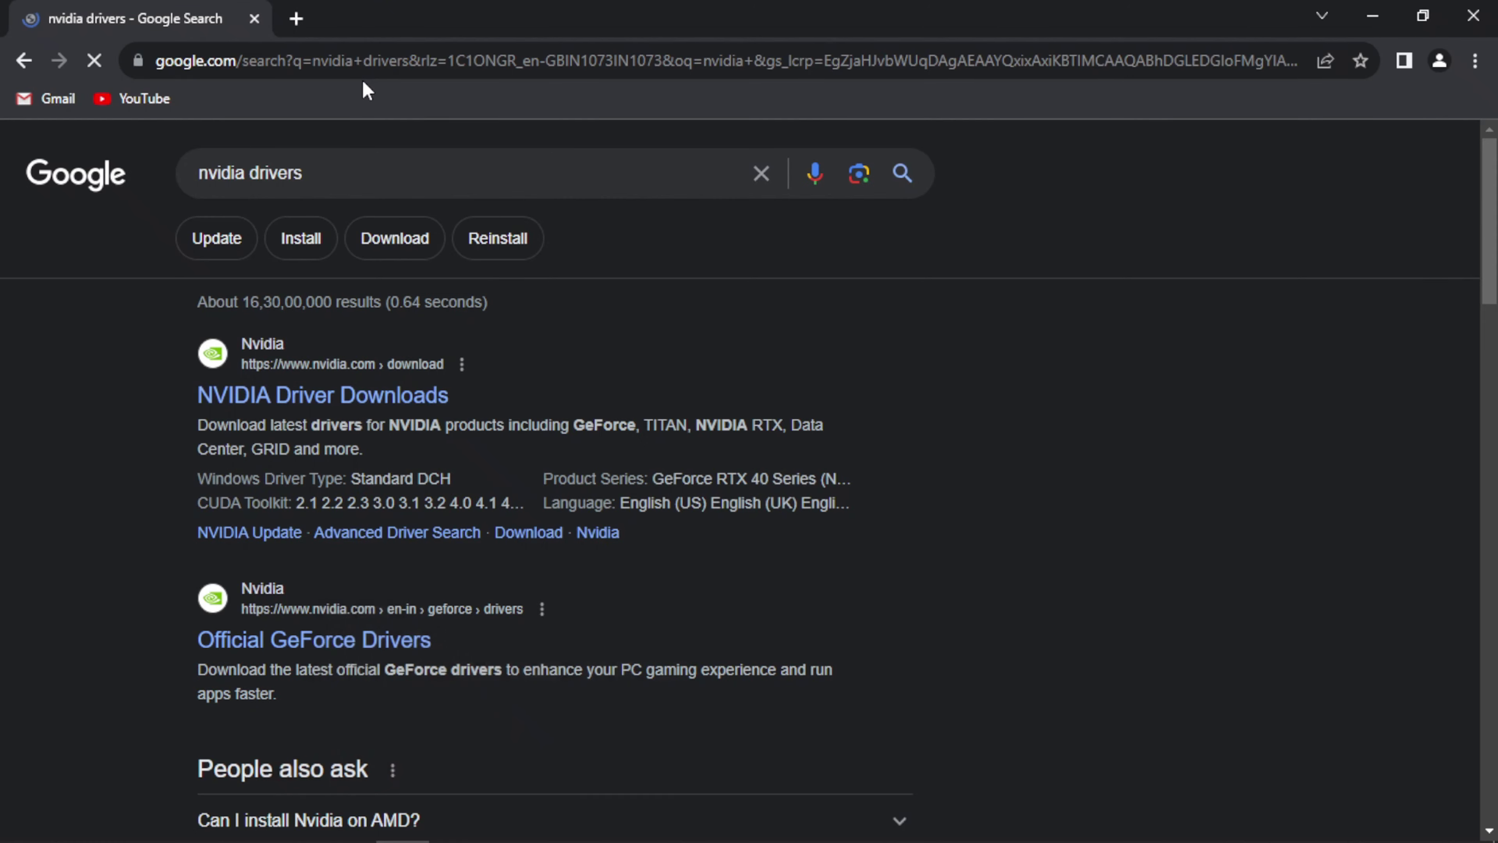
pyautogui.click(378, 399)
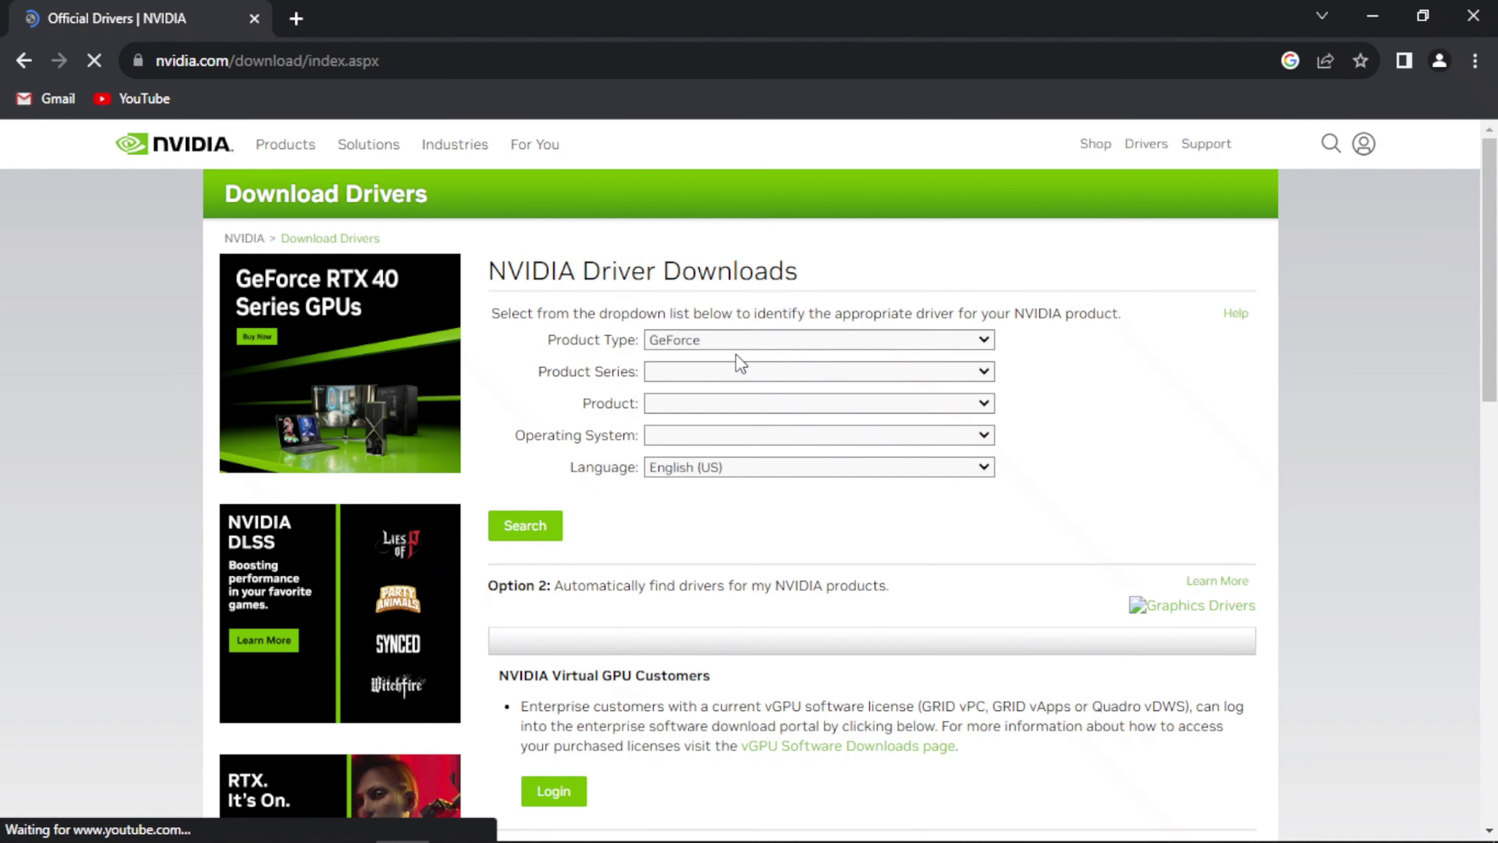
pyautogui.click(521, 559)
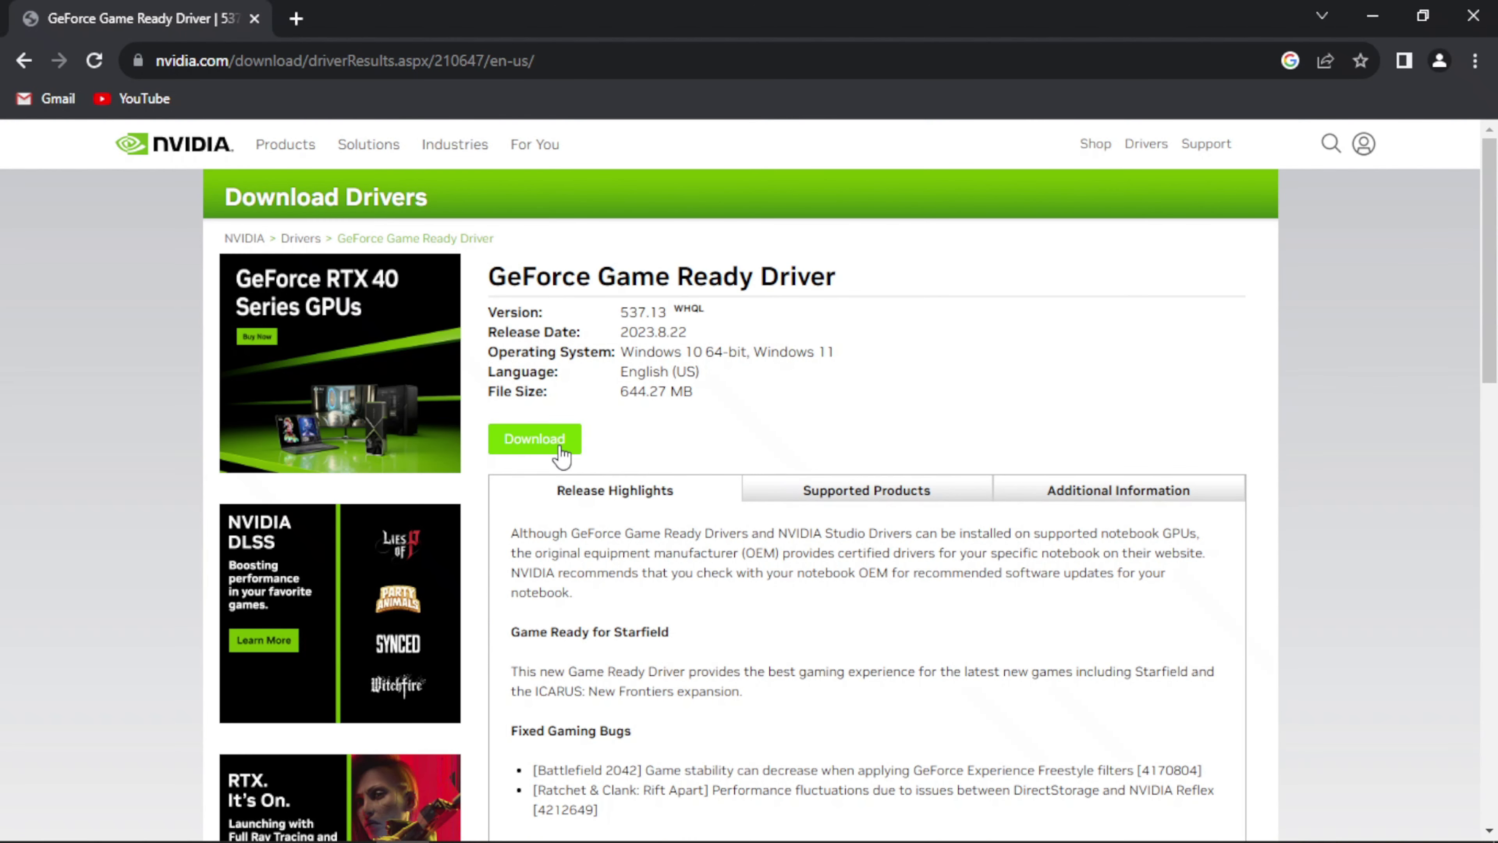
pyautogui.click(1472, 16)
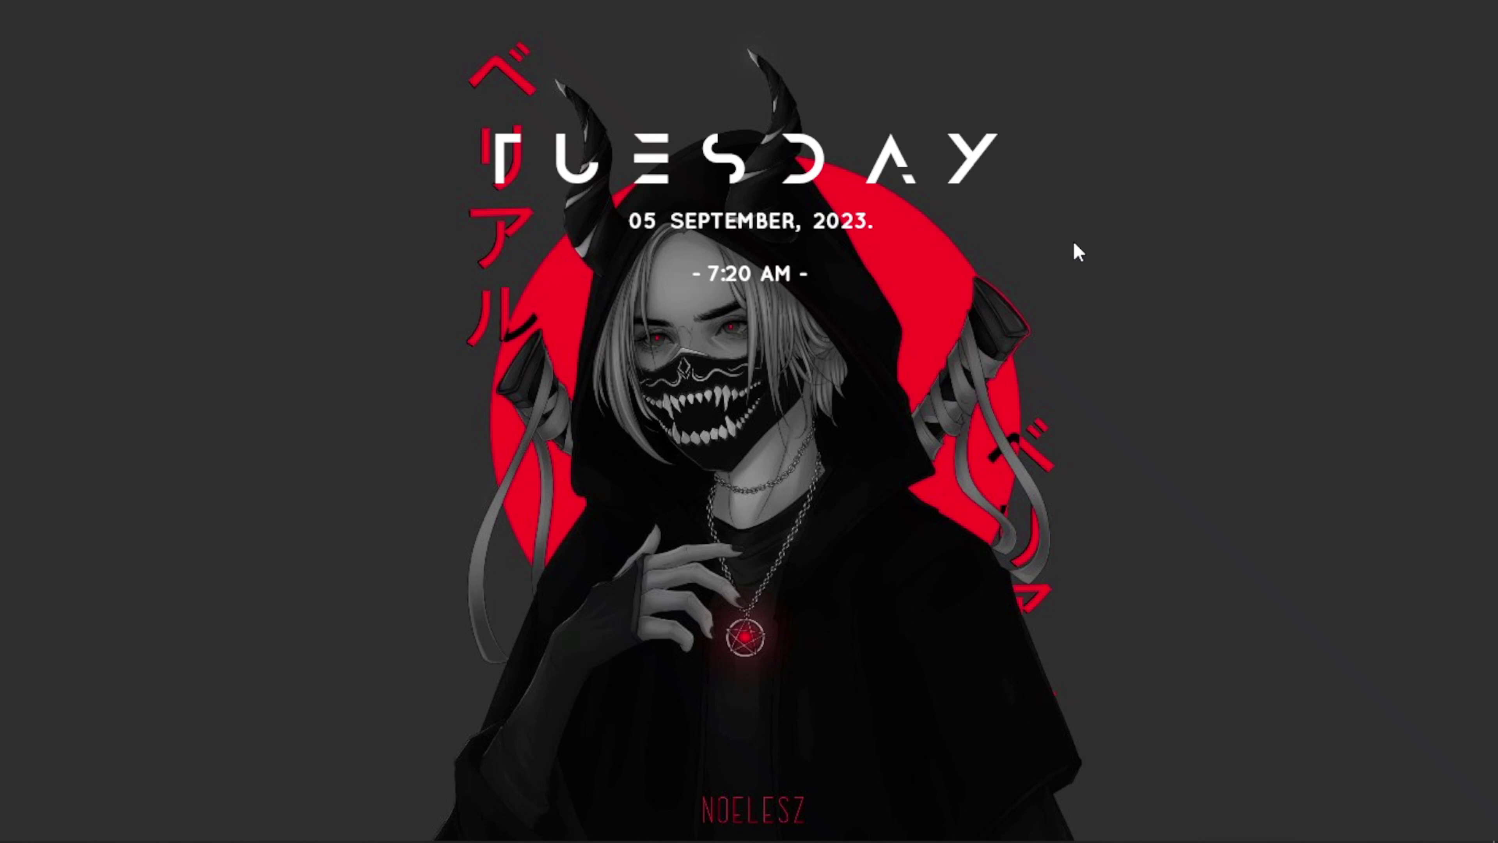
# - Search Windows for restore and open the Create a restore point settings
pyautogui.press('super')
pyautogui.write('res')
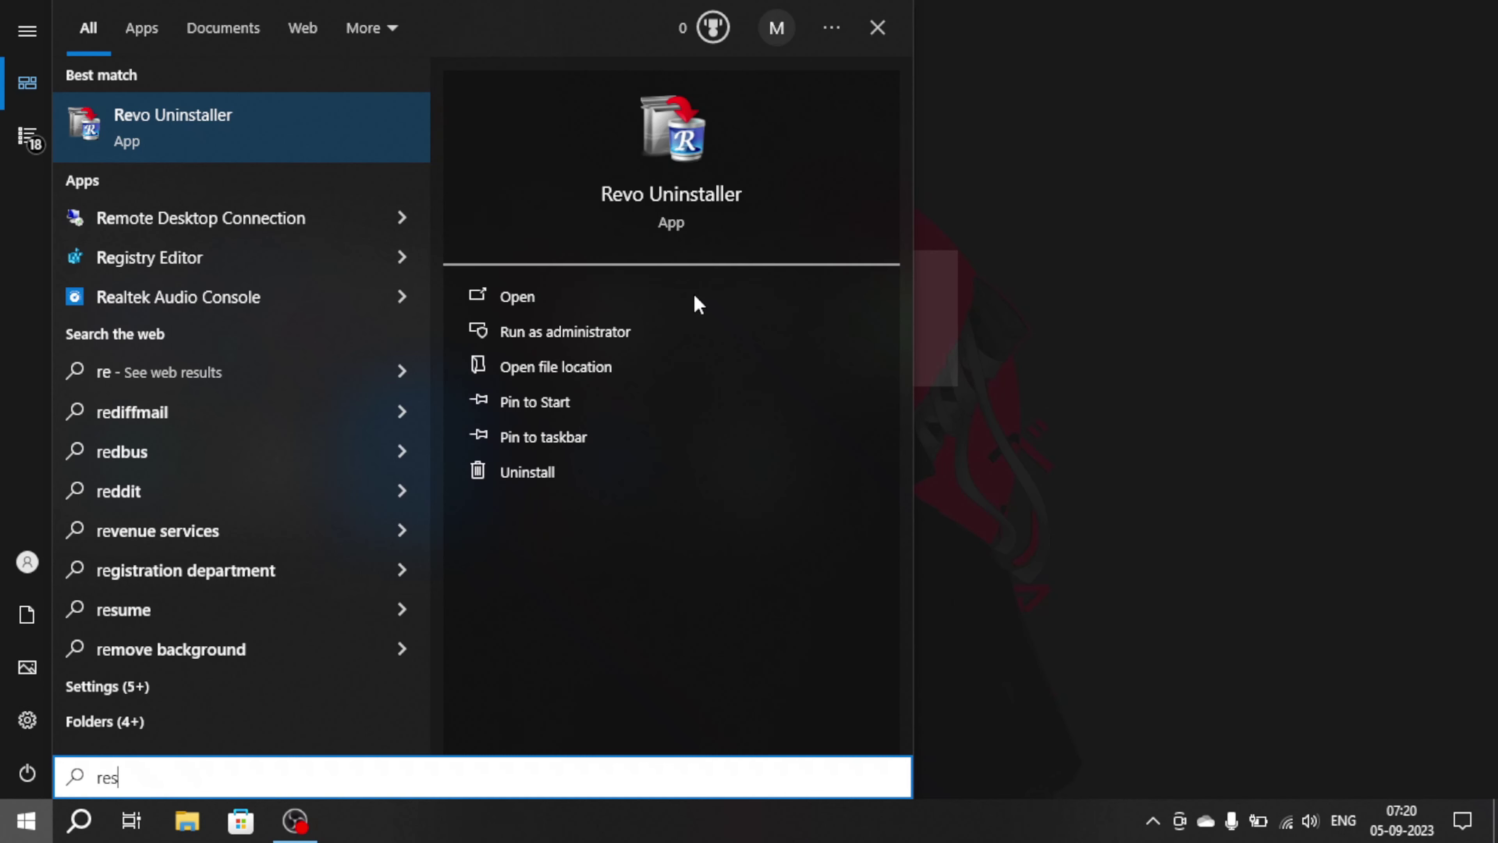
pyautogui.write('tore')
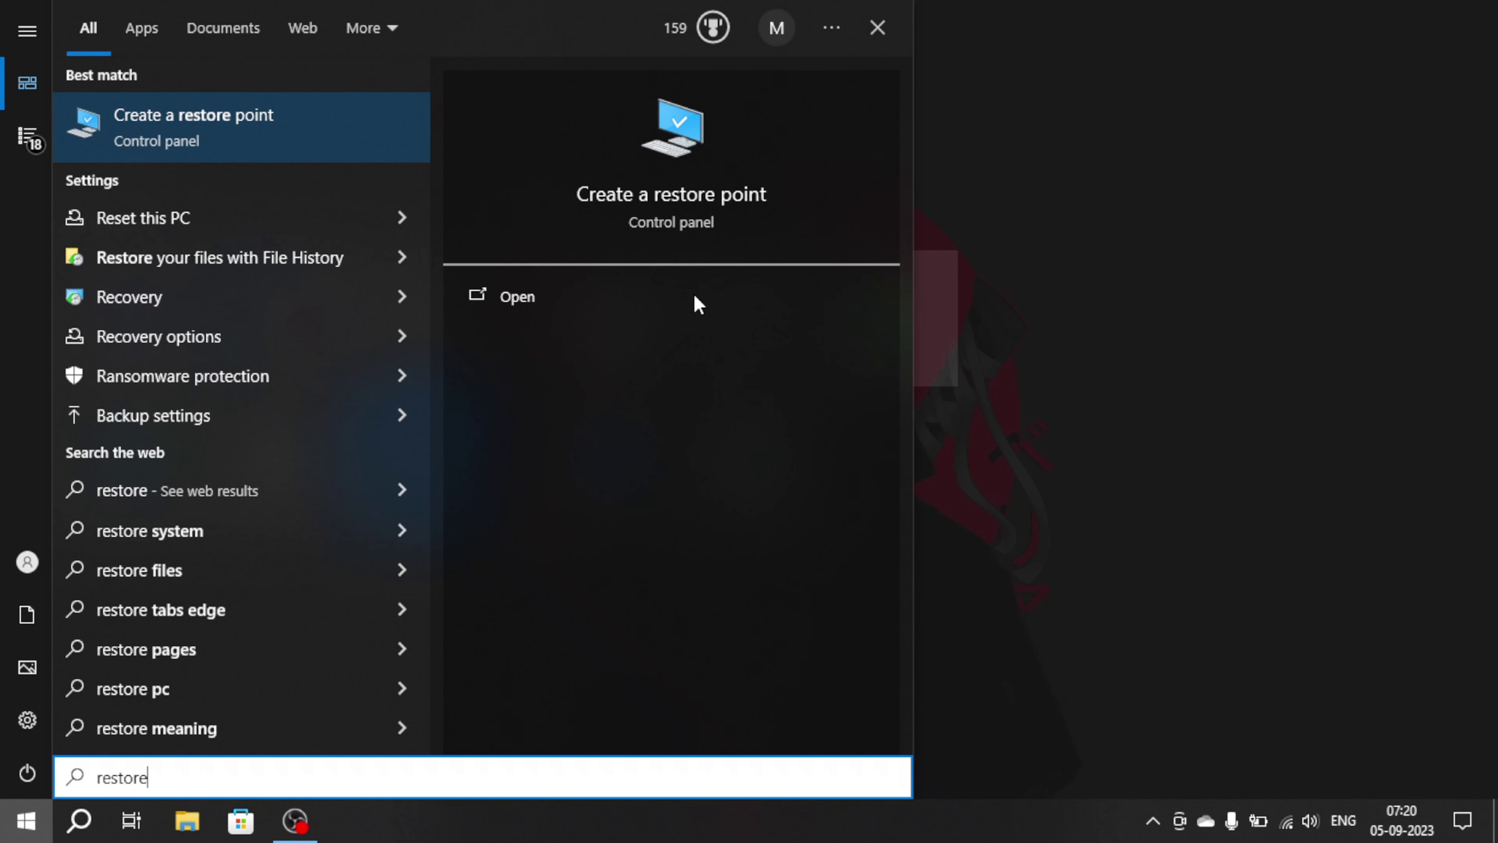
pyautogui.click(381, 131)
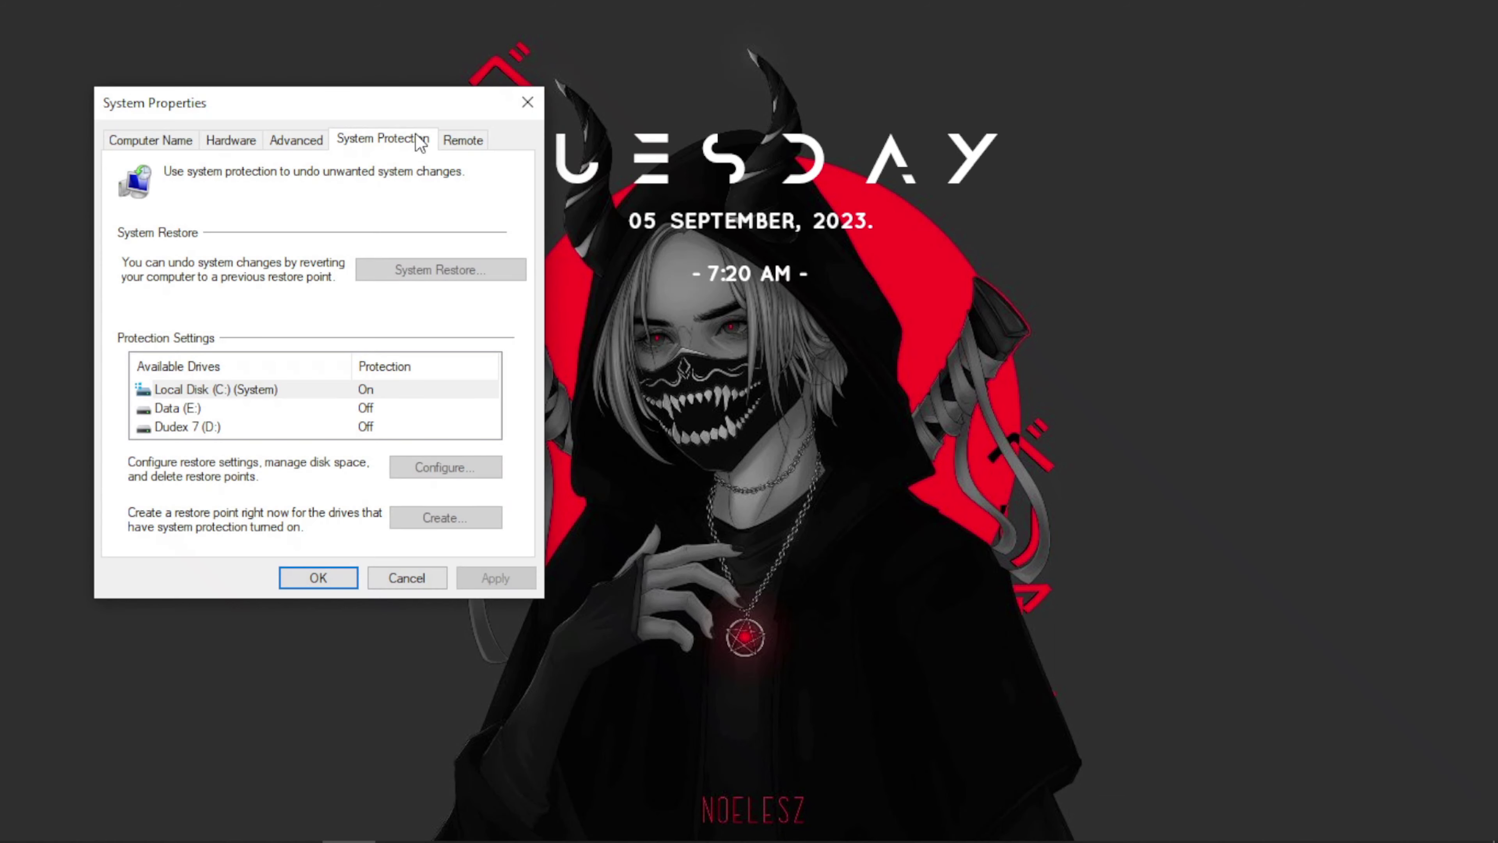
pyautogui.moveTo(318, 117); pyautogui.dragTo(396, 132)
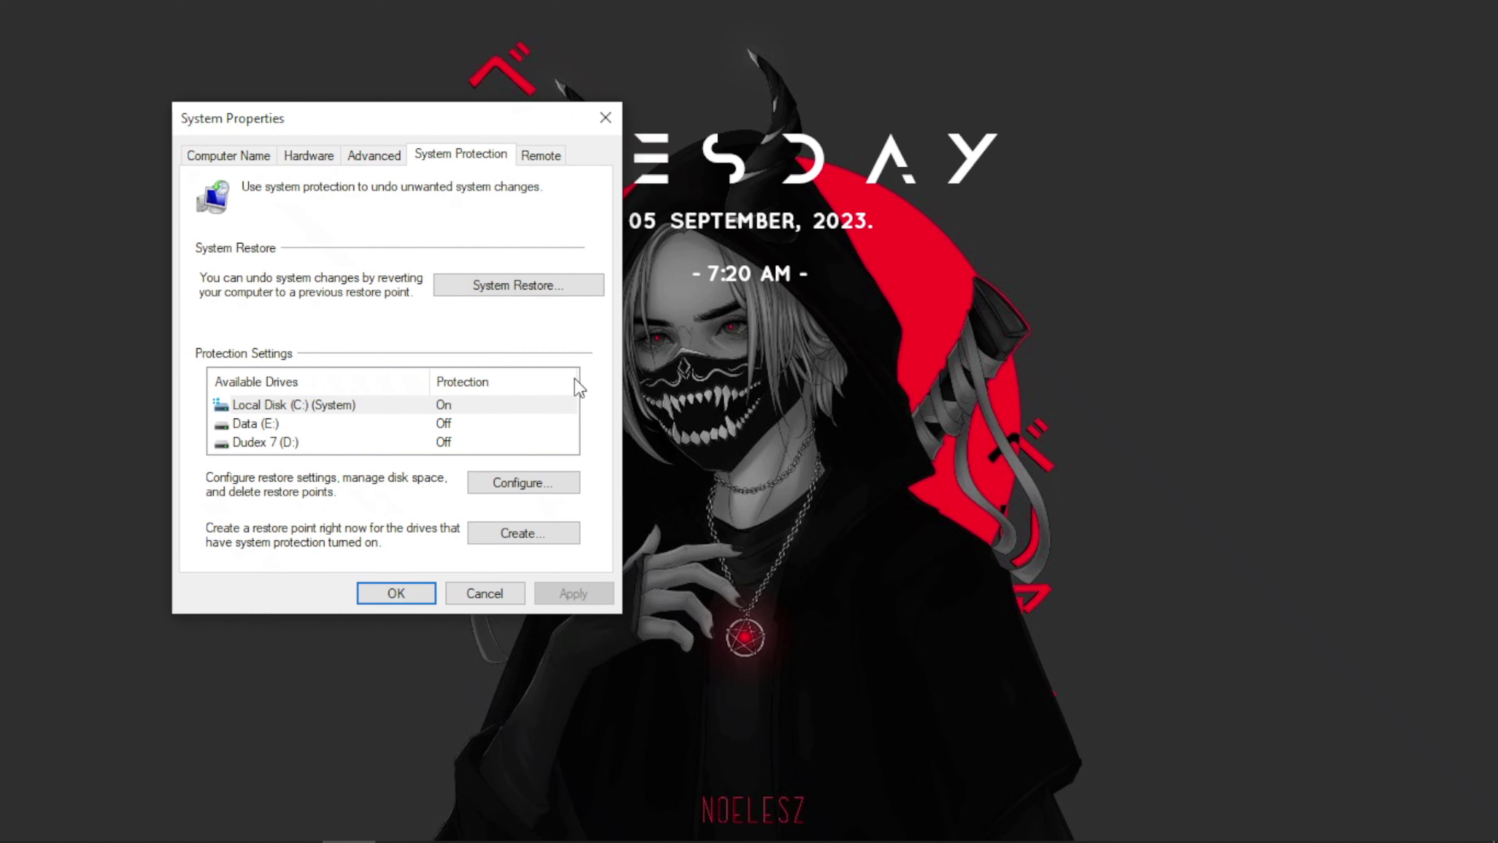
# - Configure Local Disk (C:) with system protection turned on and apply the setting
pyautogui.click(413, 403)
pyautogui.click(541, 489)
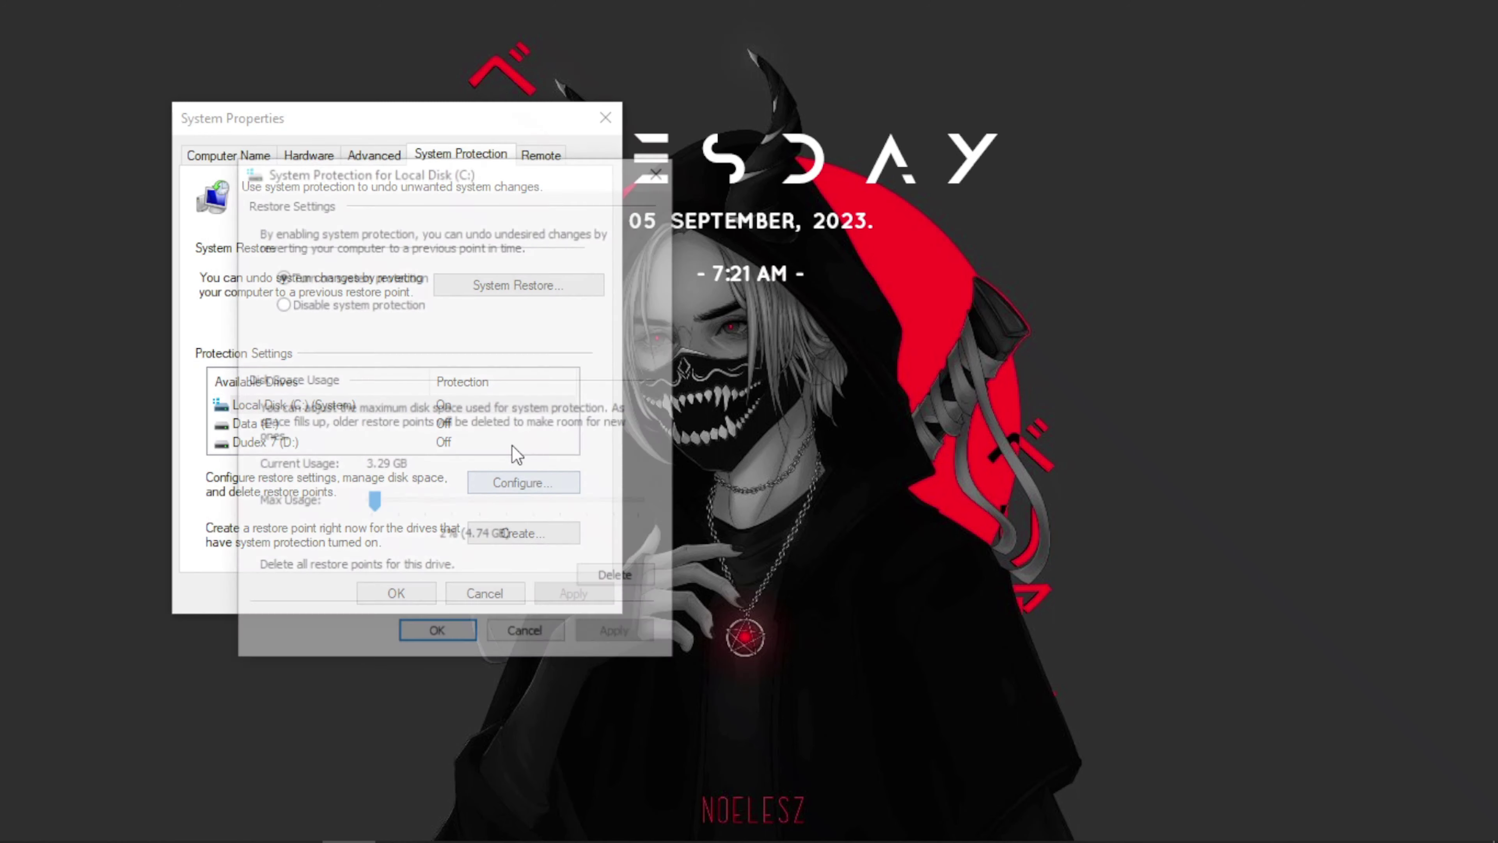
pyautogui.click(280, 303)
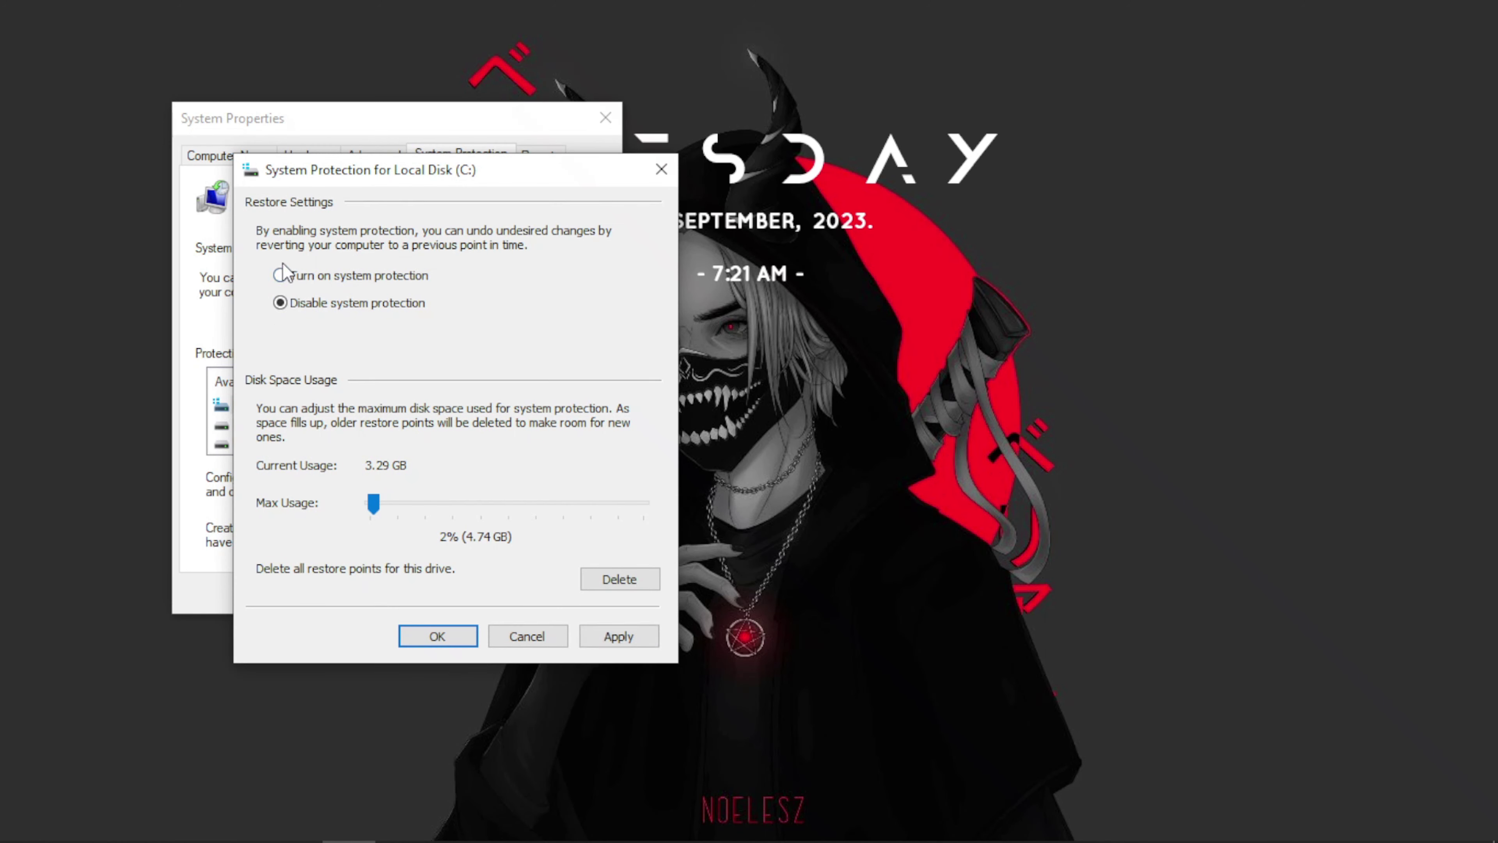
pyautogui.click(281, 274)
pyautogui.click(620, 643)
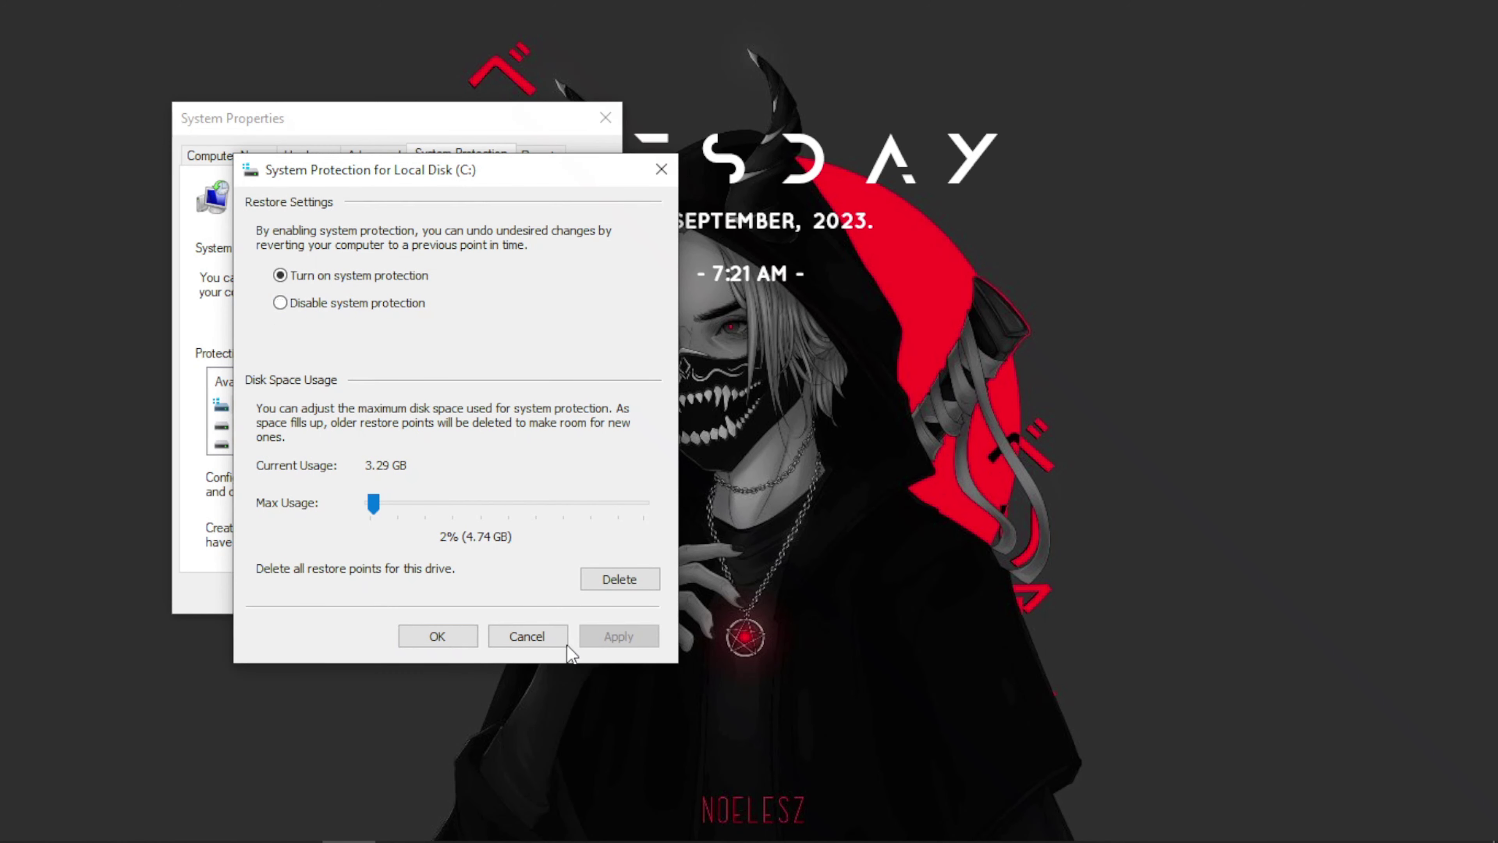
pyautogui.click(422, 626)
# - Create a restore point described as "restore" and close System Properties
pyautogui.click(494, 531)
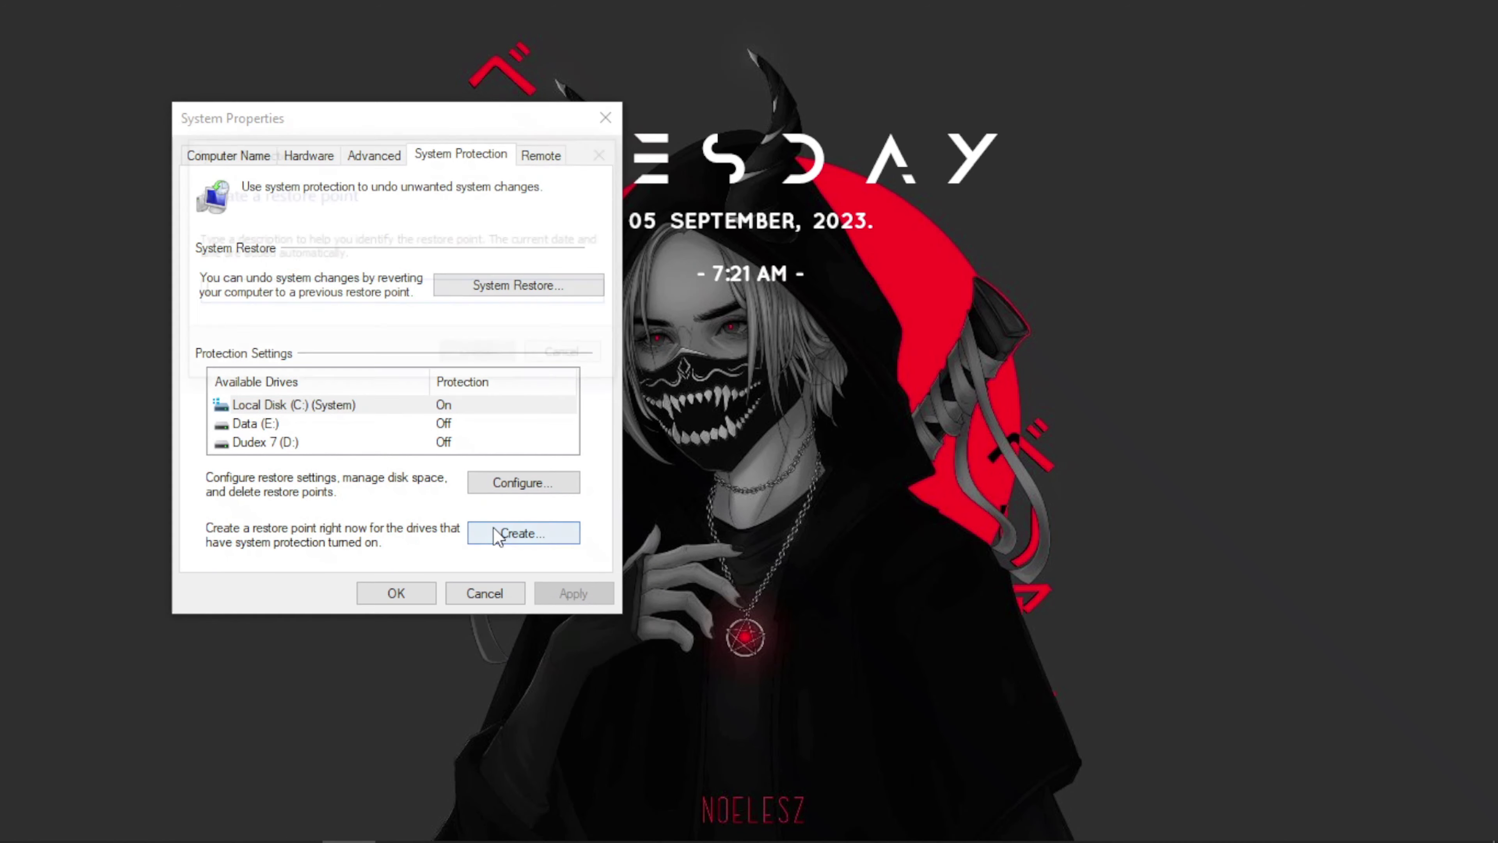
pyautogui.write('restore')
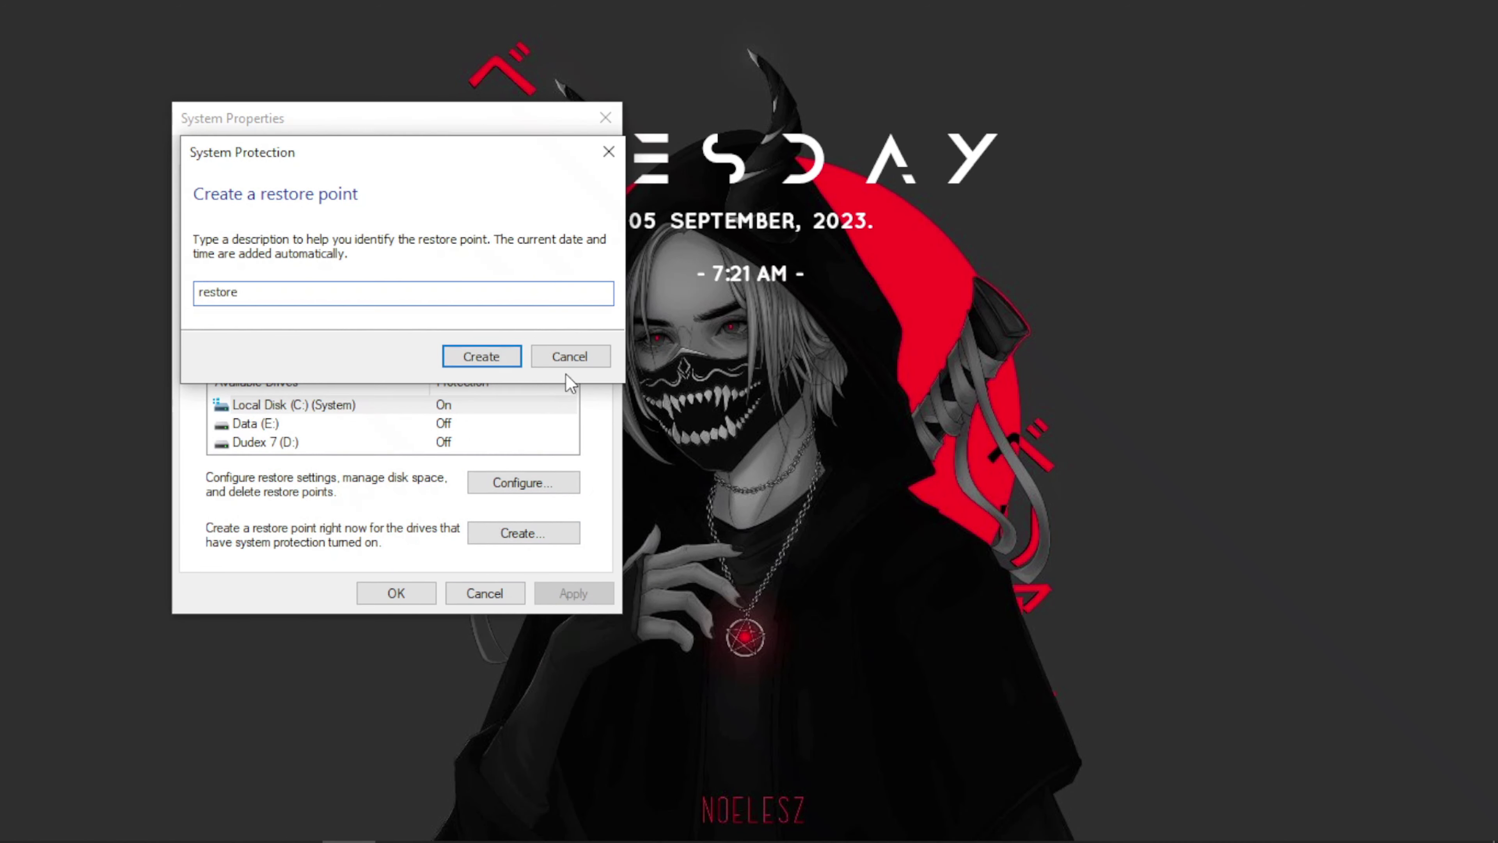
pyautogui.click(475, 356)
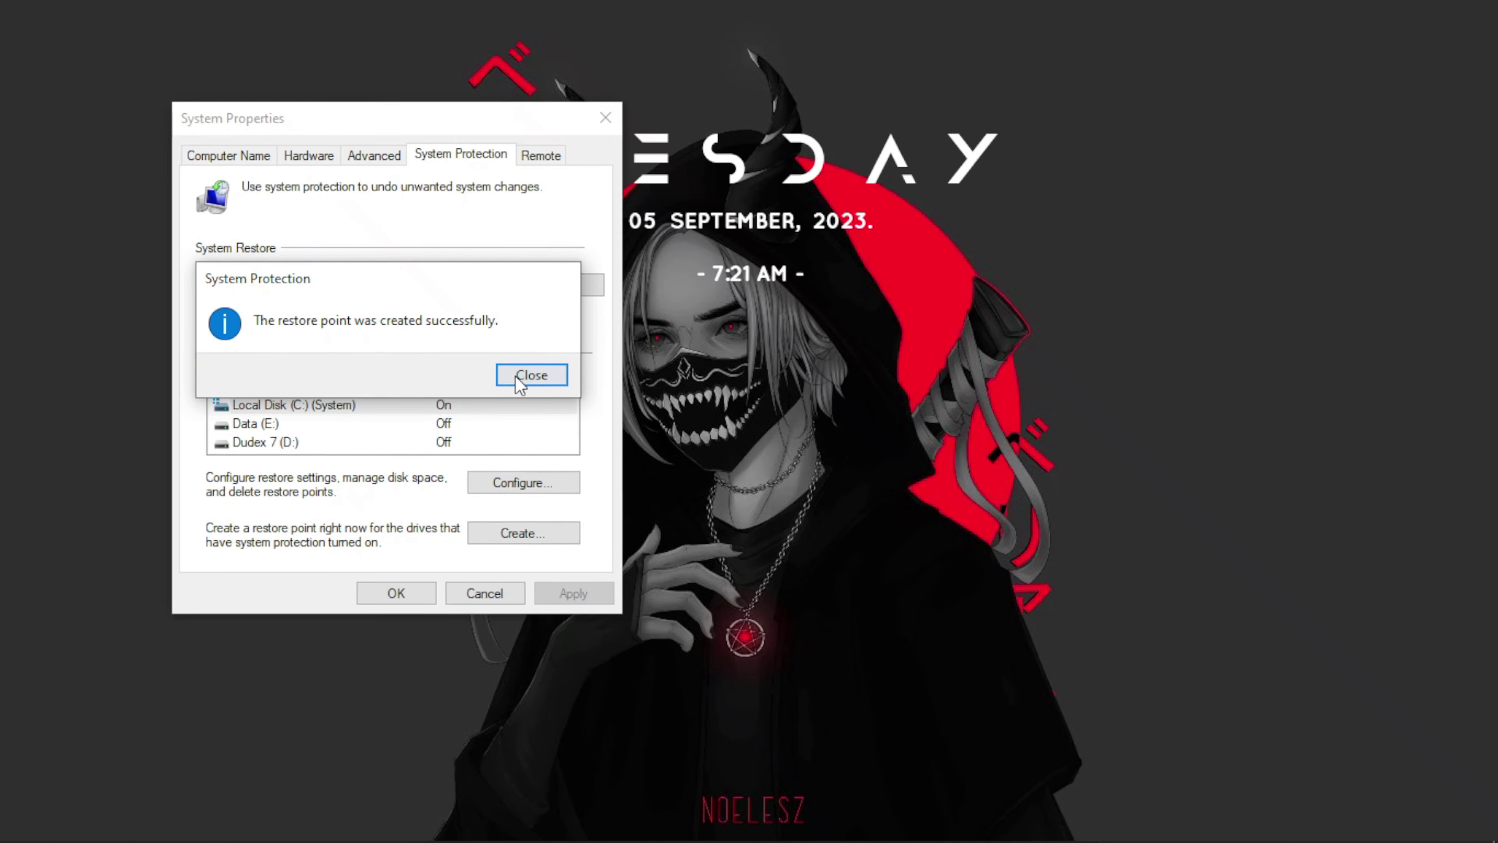
pyautogui.click(519, 377)
pyautogui.click(423, 593)
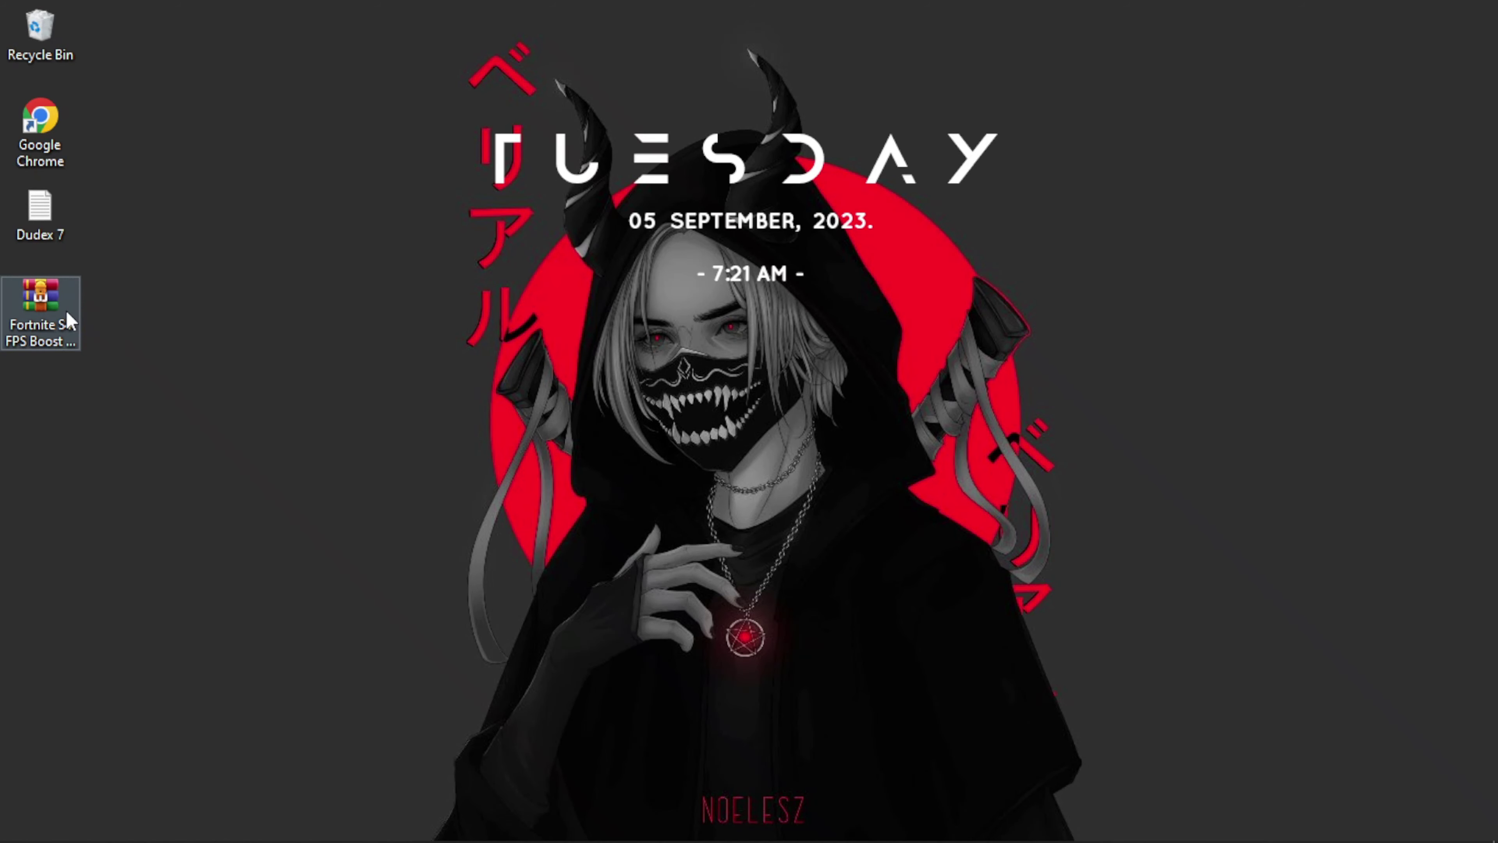
# - Extract the Fortnite S4 FPS Boost archive onto the desktop and move the extracted folder away from the other icons
pyautogui.click(66, 312)
pyautogui.rightClick(67, 310)
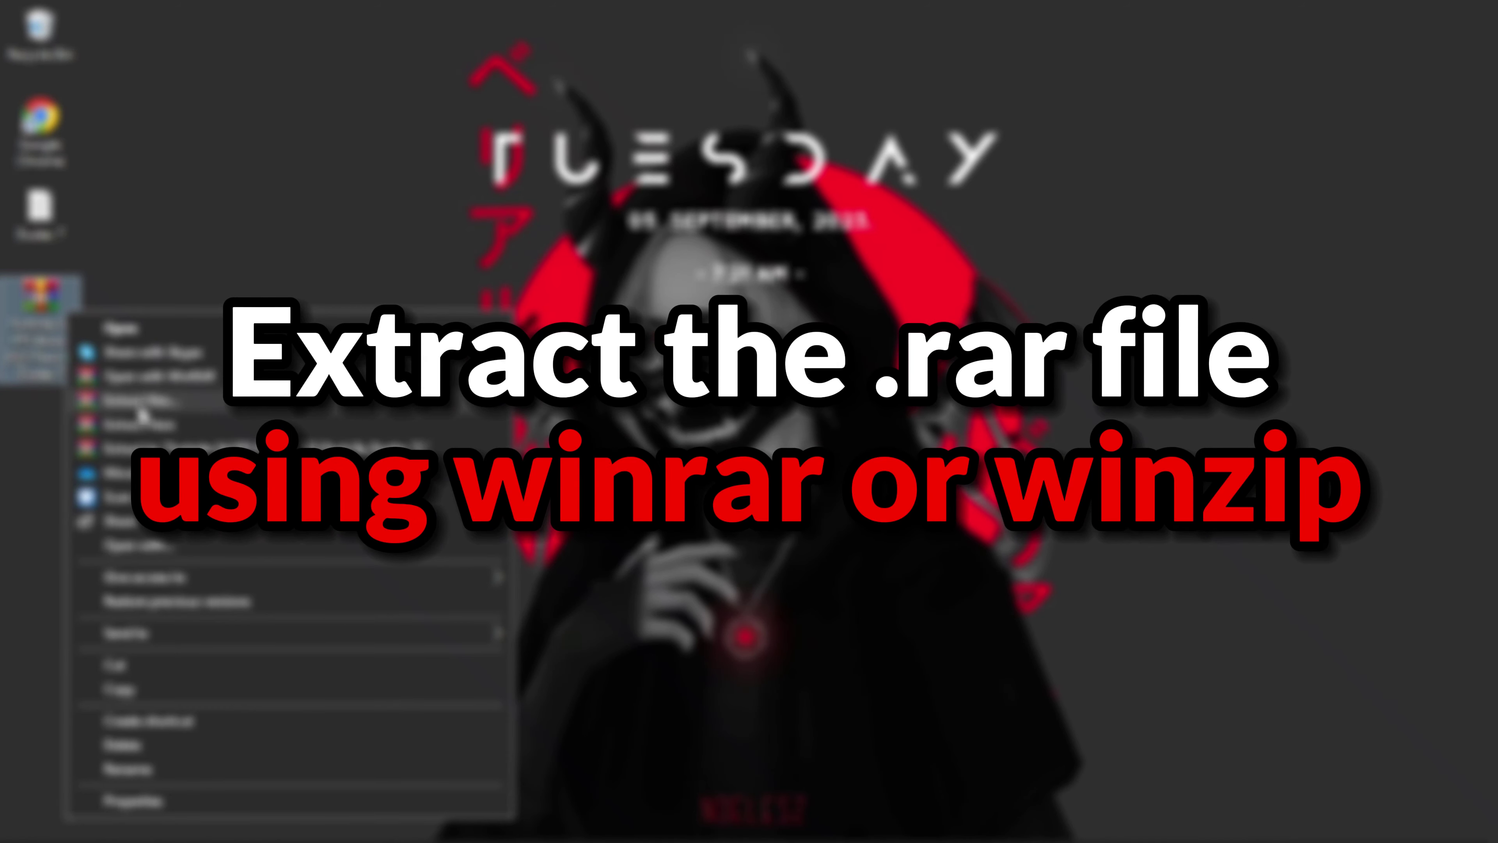
pyautogui.click(145, 423)
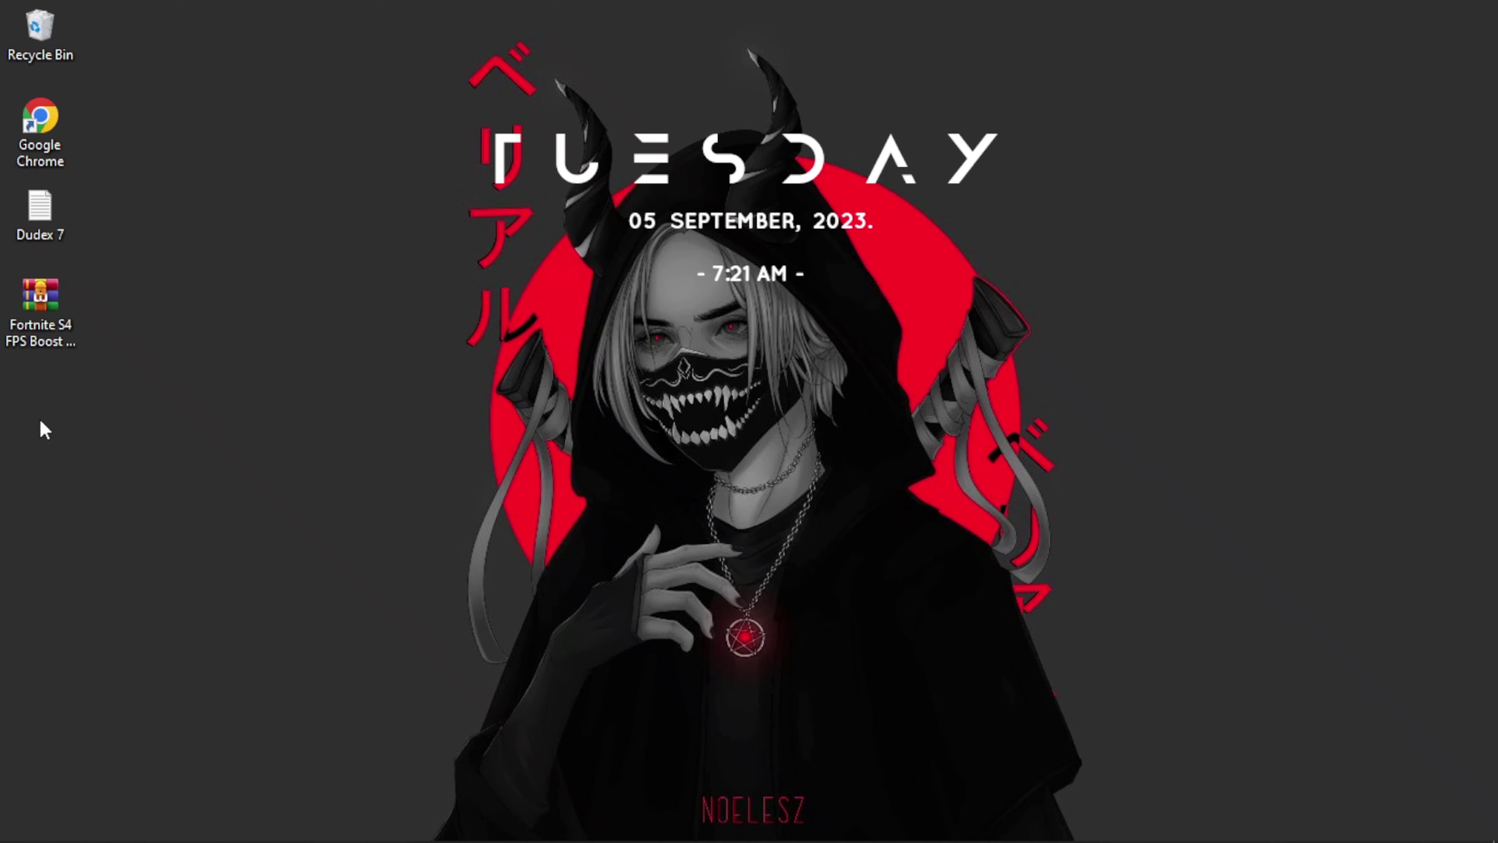
pyautogui.moveTo(44, 405); pyautogui.dragTo(468, 320)
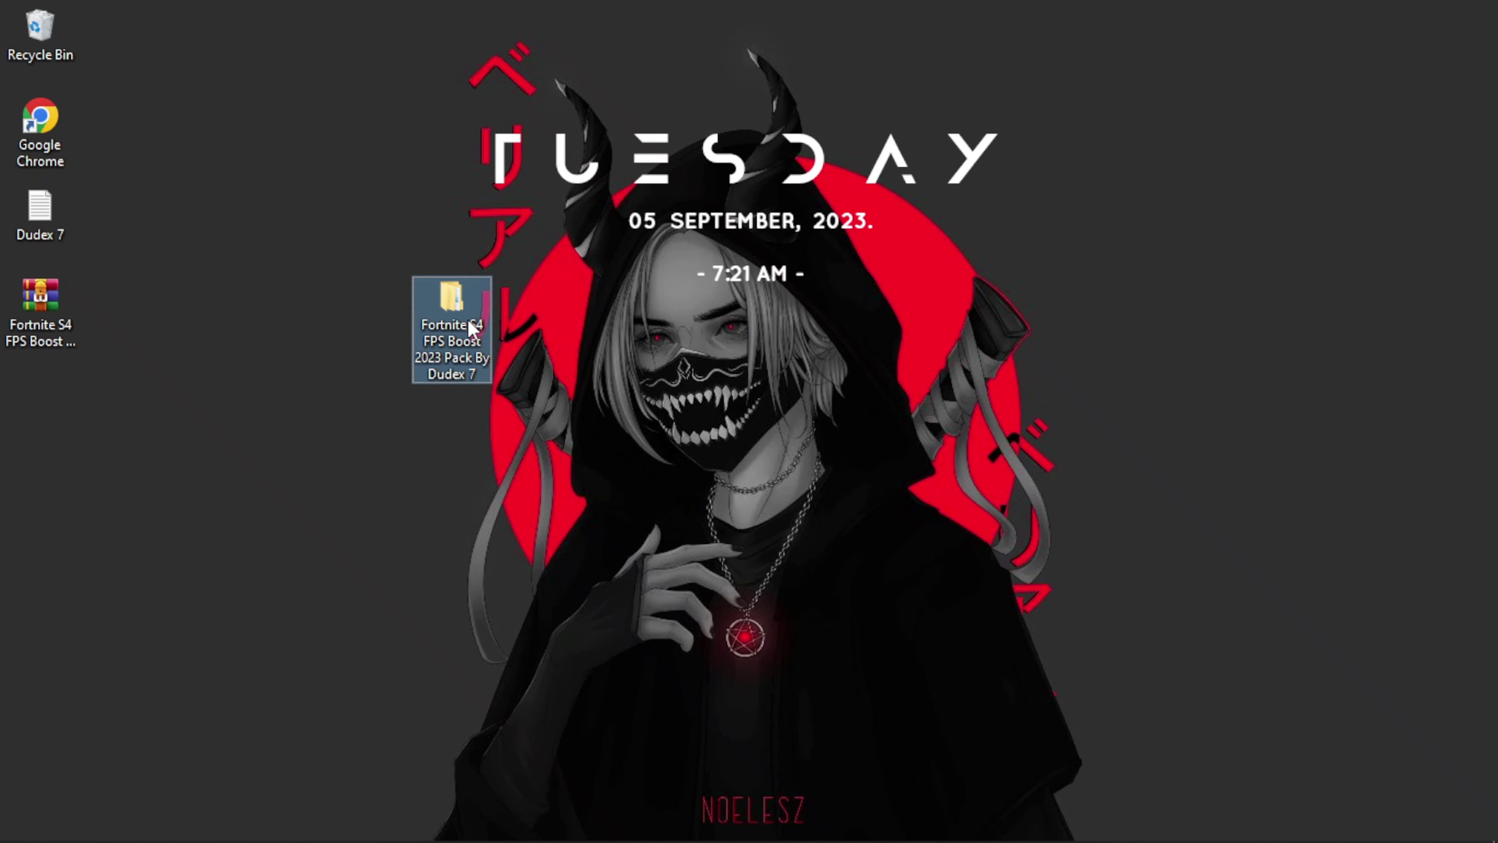
# - Add the INTEL CPU Priority registry file from the extracted pack's 1. Pc Optimizations > CPU Optimization > INTEL folder to the registry
pyautogui.doubleClick(471, 327)
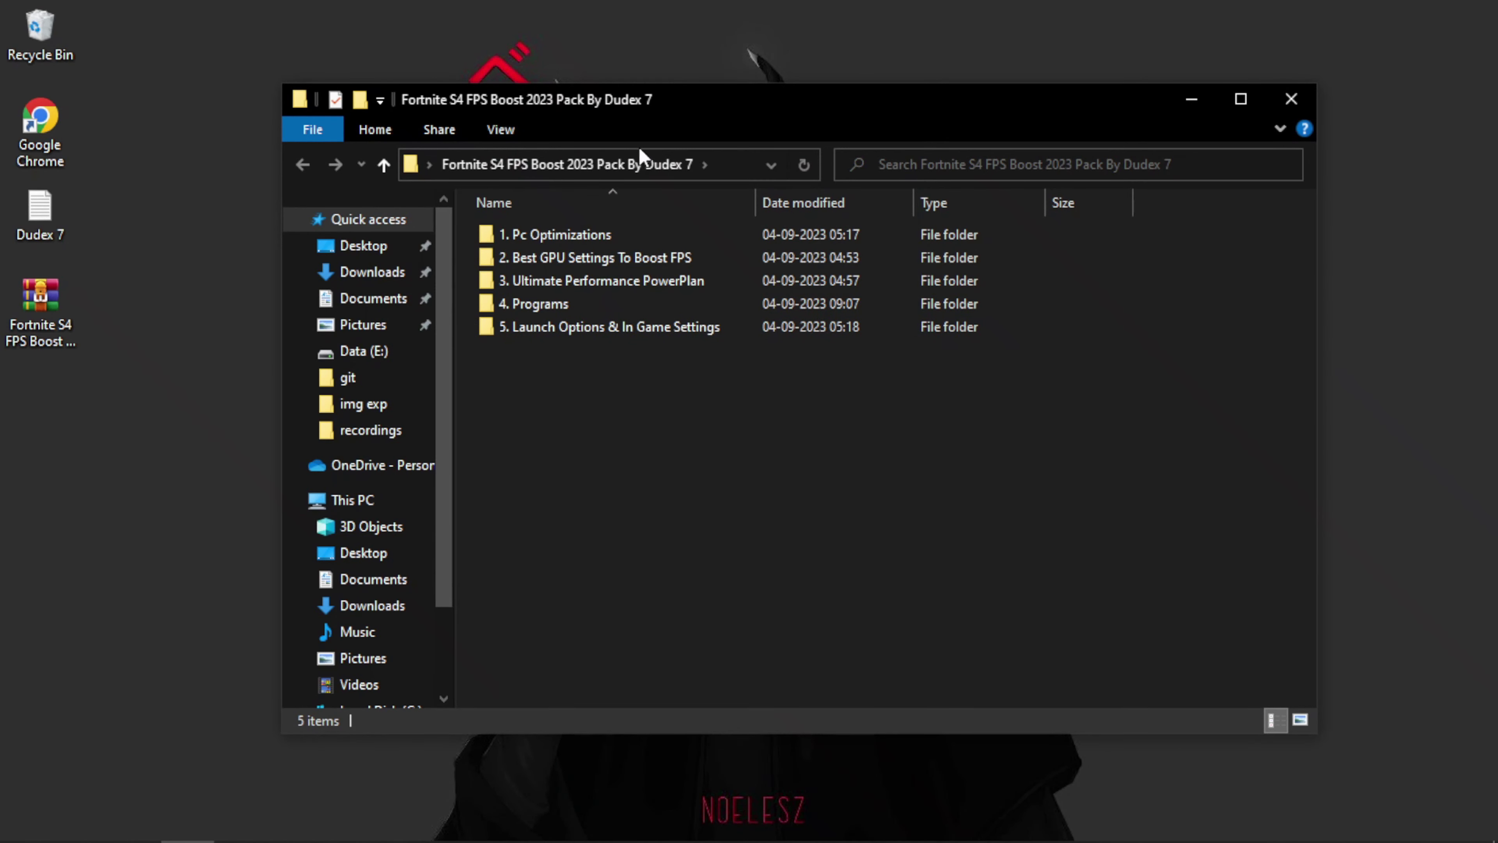
pyautogui.doubleClick(574, 238)
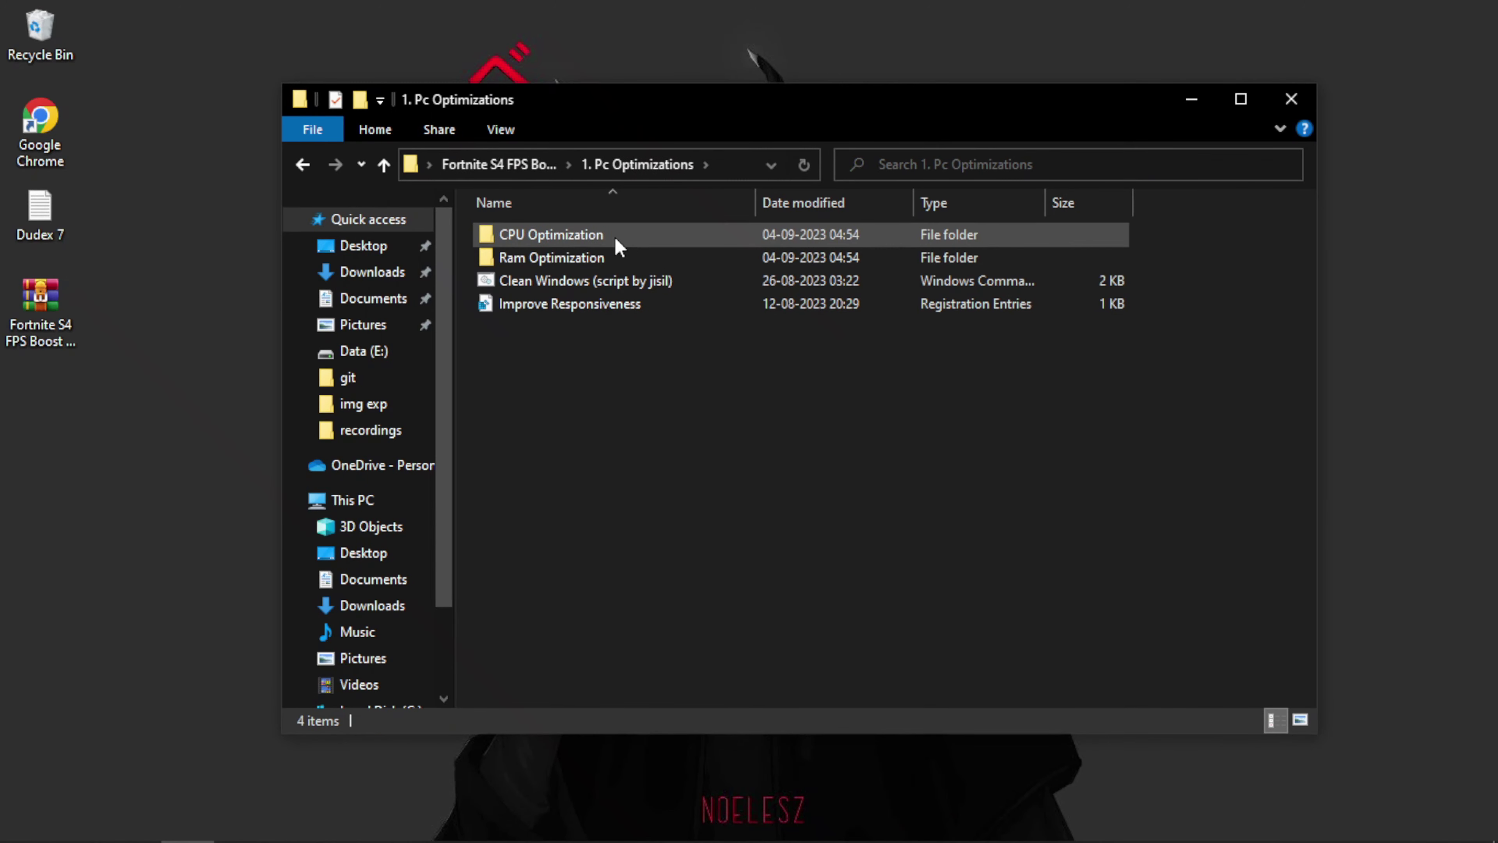
pyautogui.doubleClick(614, 237)
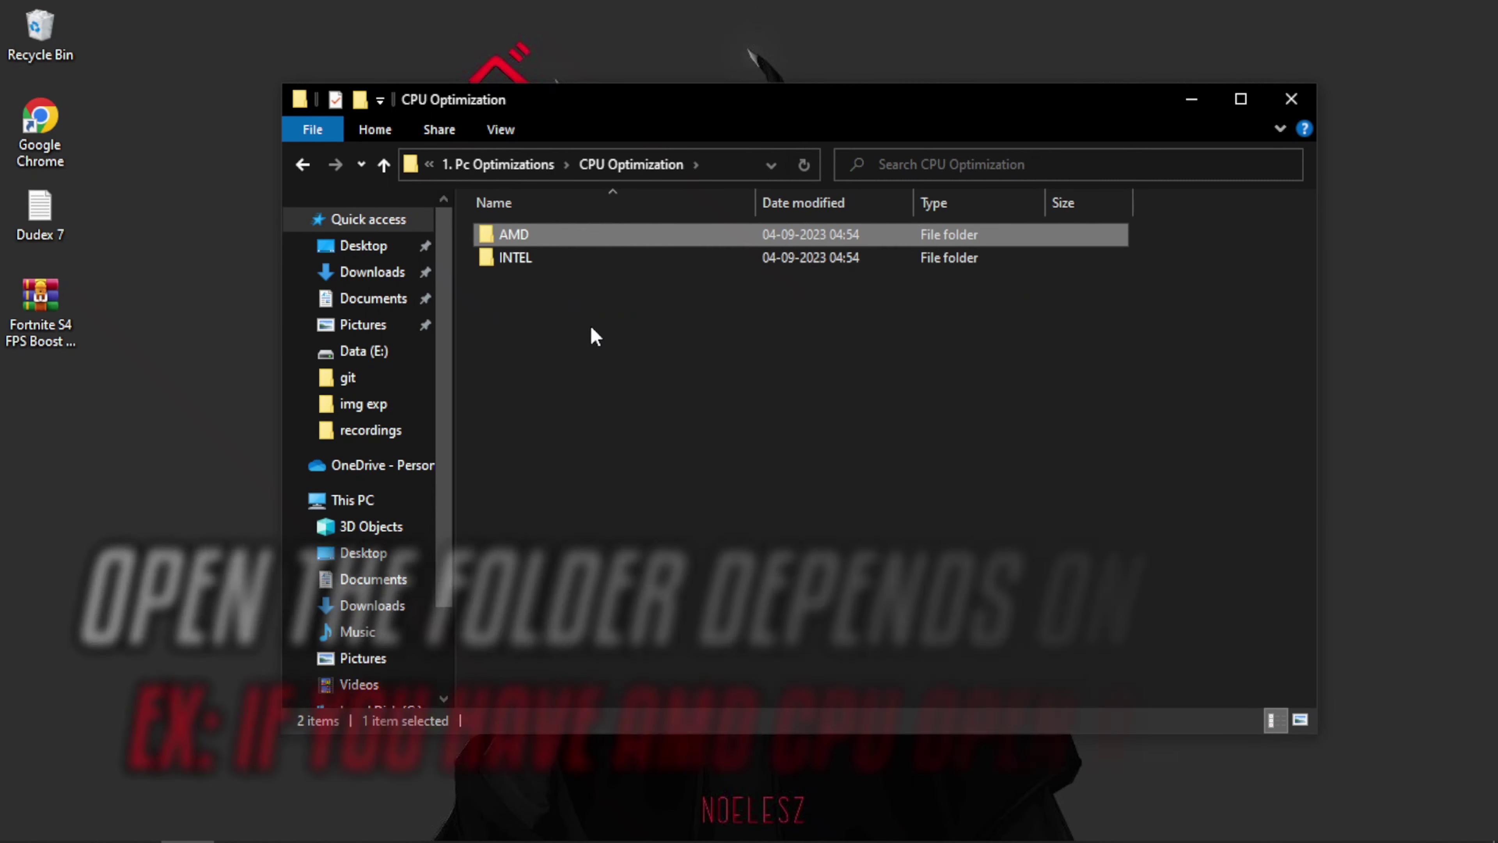
pyautogui.doubleClick(565, 257)
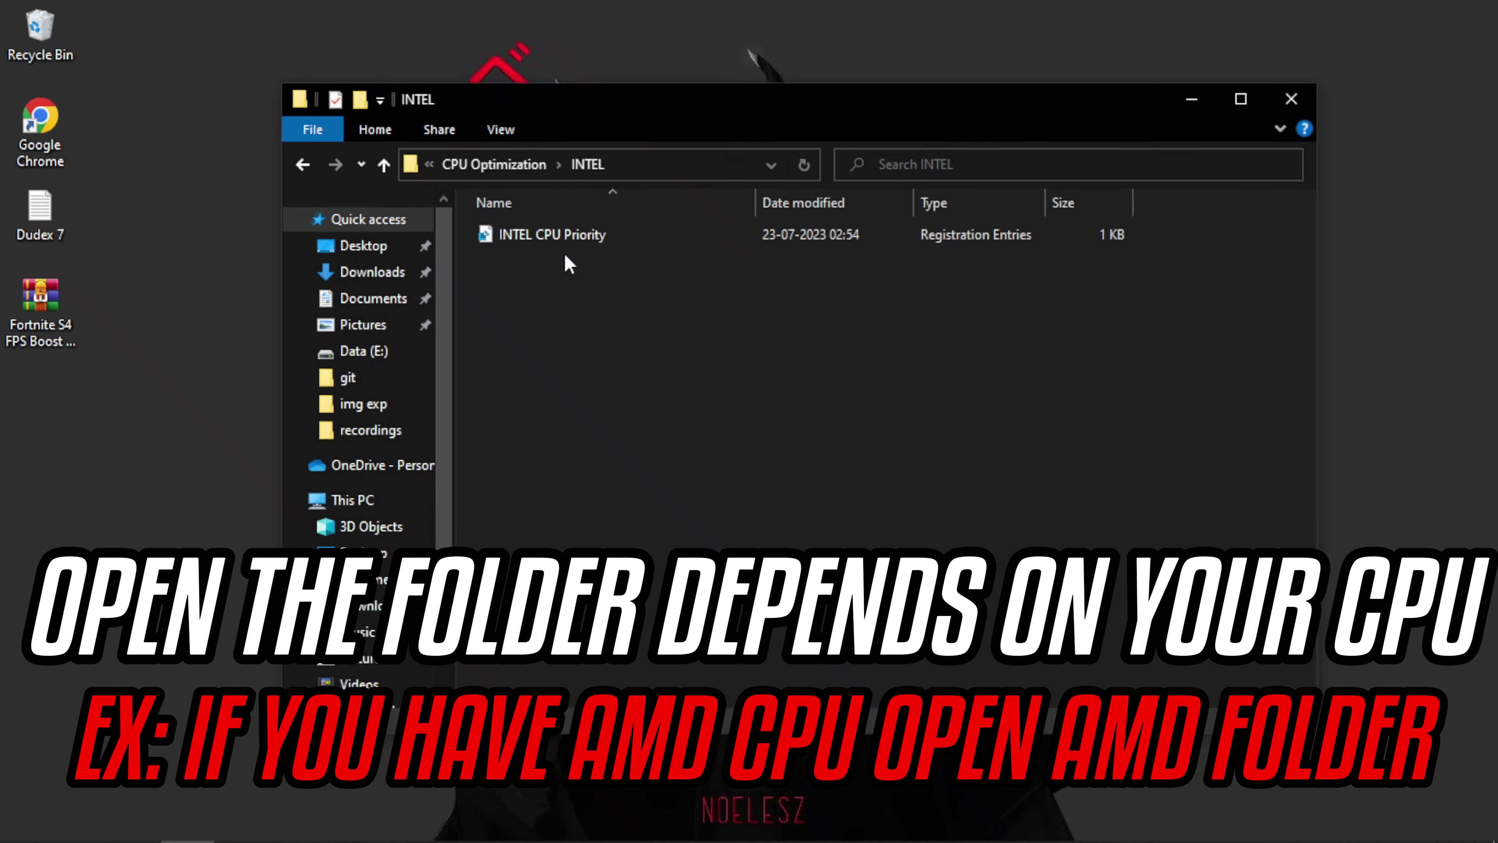
pyautogui.doubleClick(573, 239)
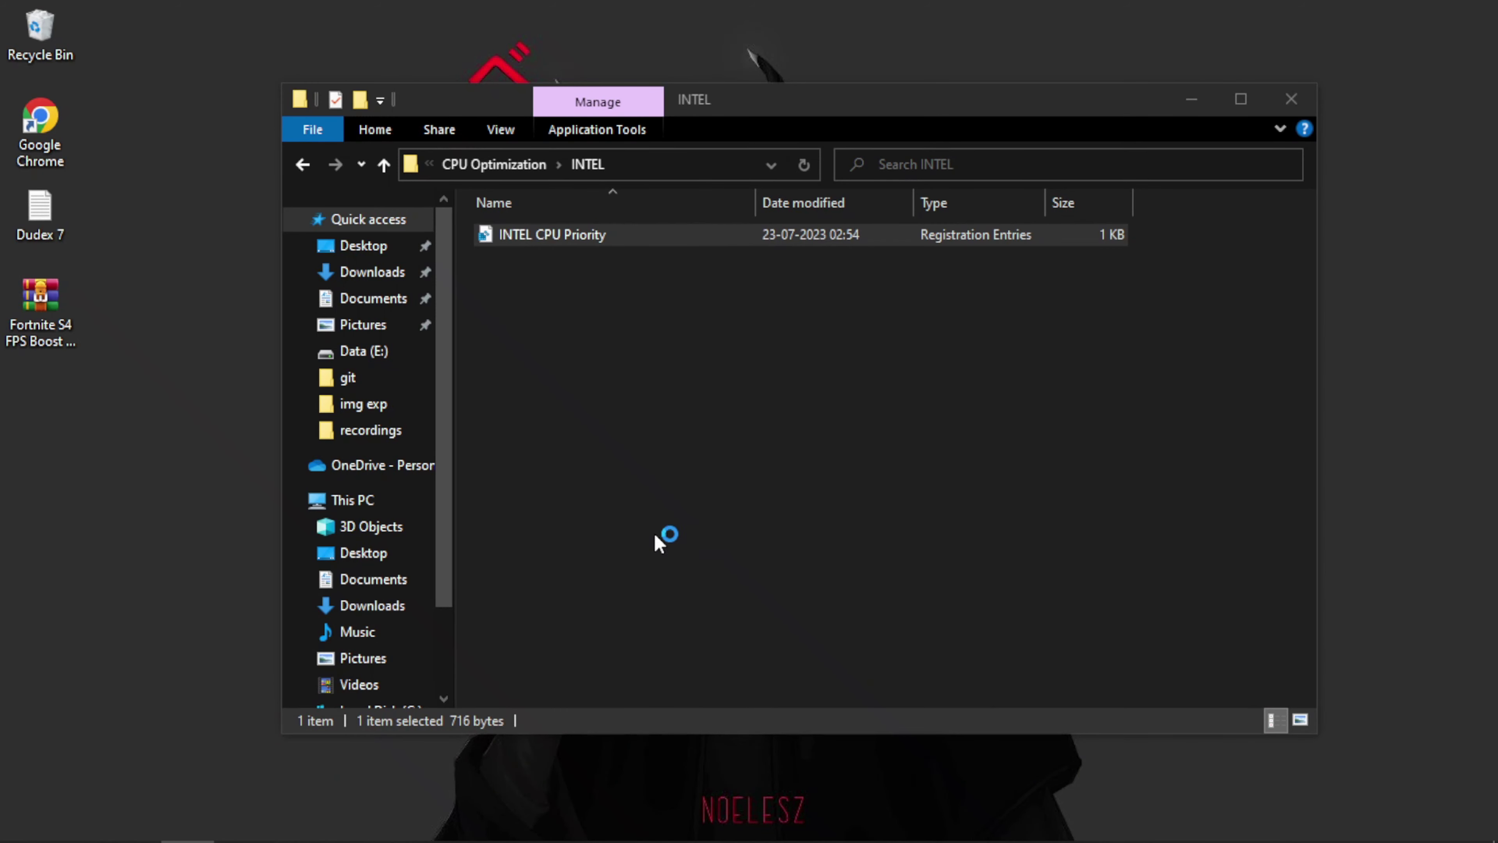
pyautogui.click(914, 465)
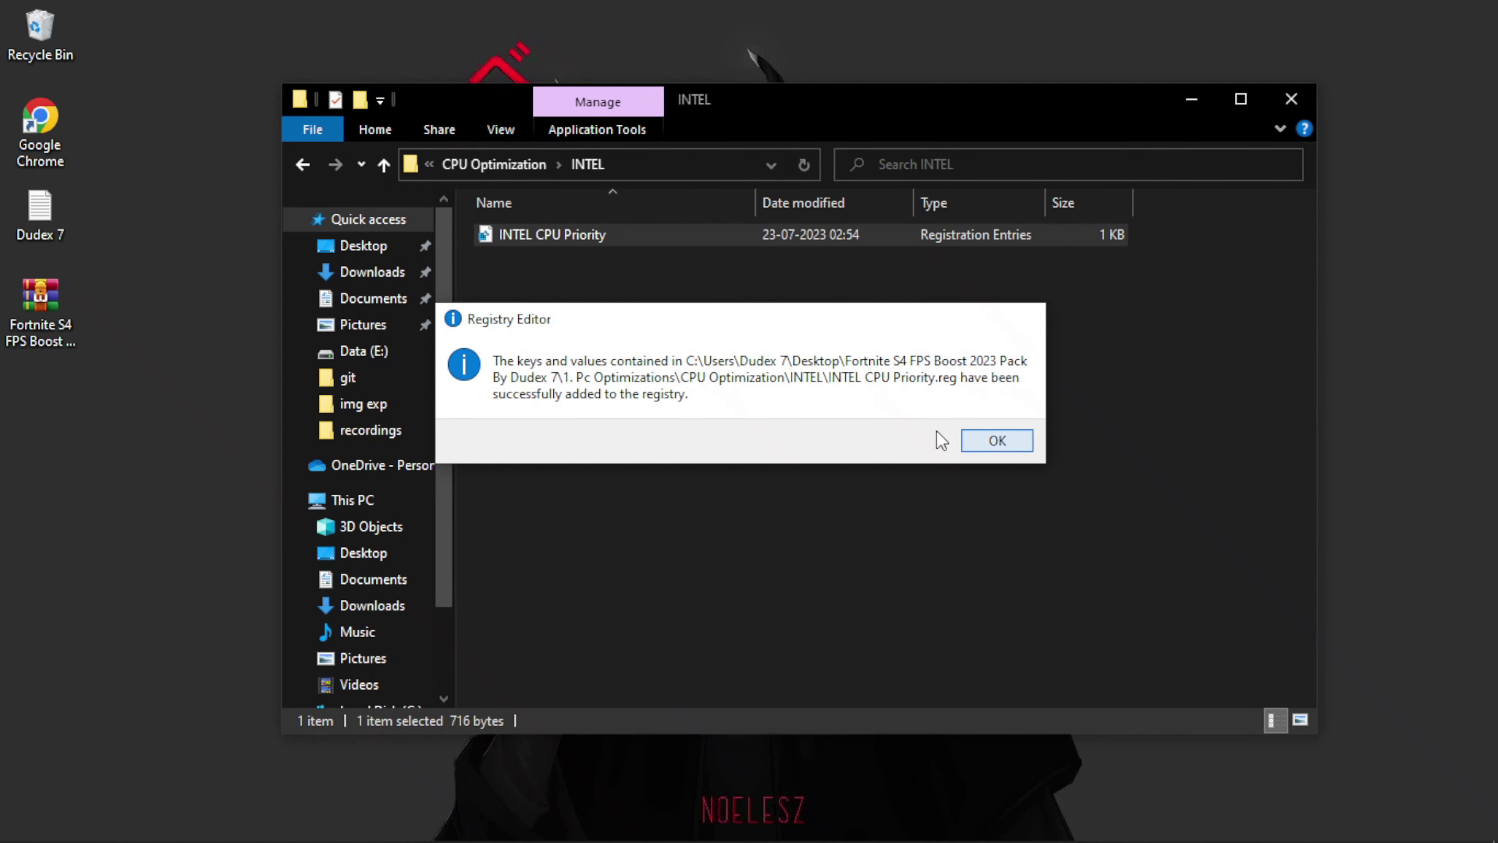
pyautogui.click(991, 440)
# - Add the 12 GB registry file from the Ram Optimization folder to the registry
pyautogui.click(302, 166)
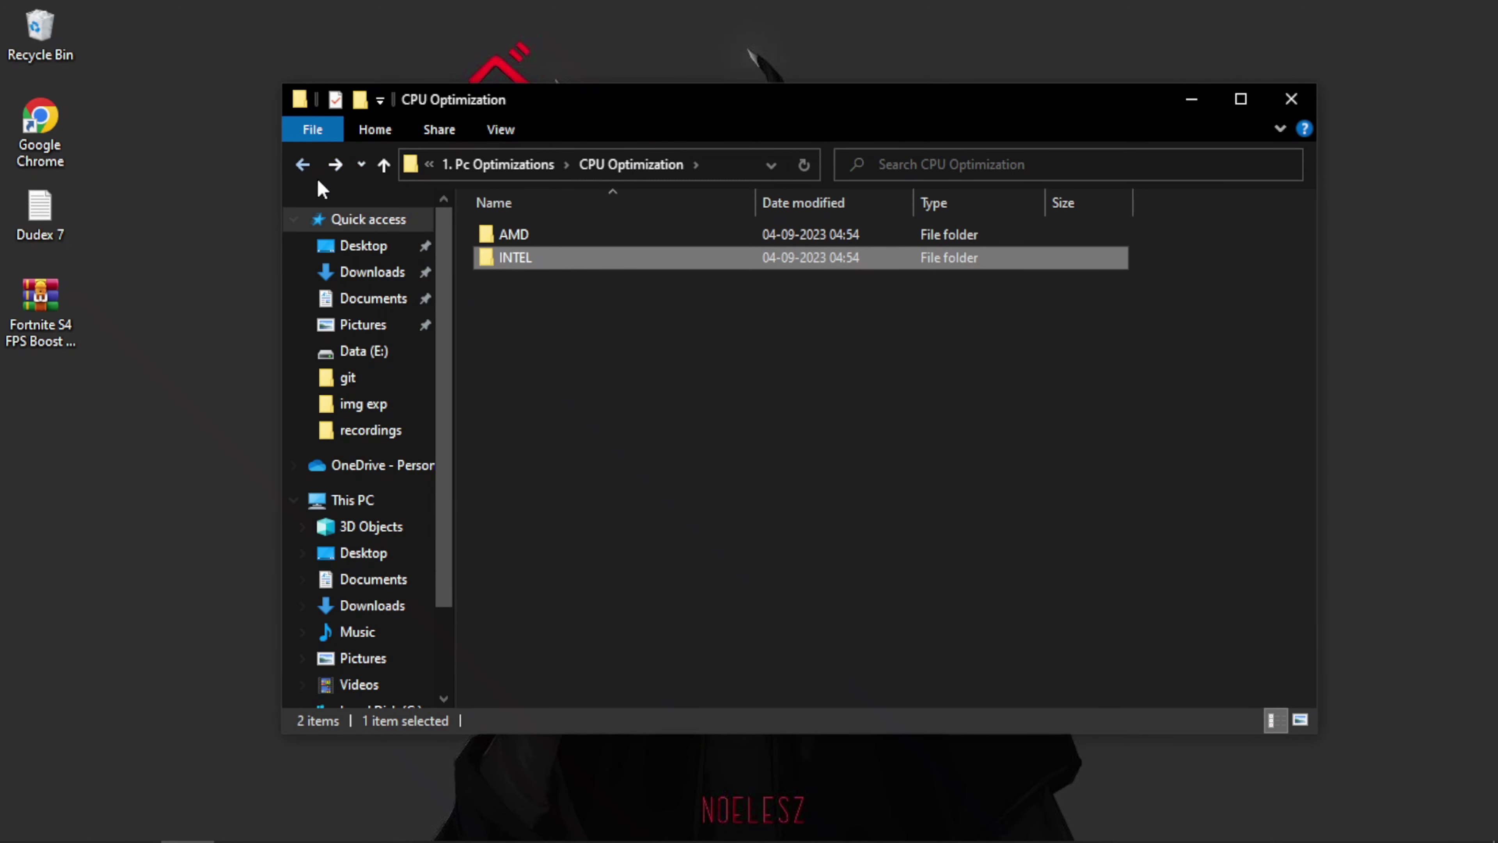
pyautogui.click(304, 171)
pyautogui.doubleClick(531, 258)
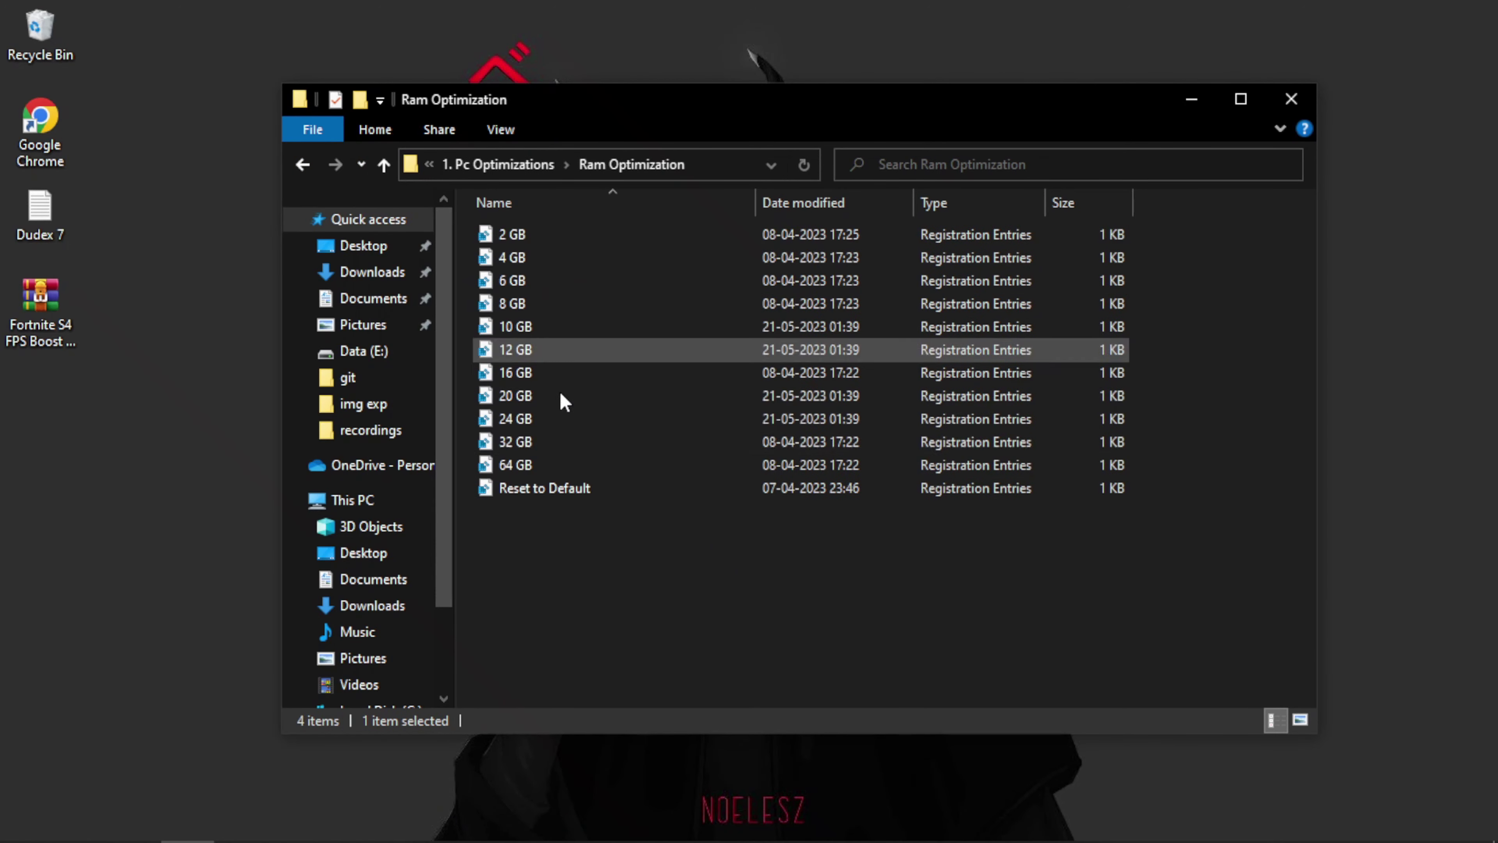
pyautogui.moveTo(543, 601); pyautogui.dragTo(543, 346)
pyautogui.click(543, 345)
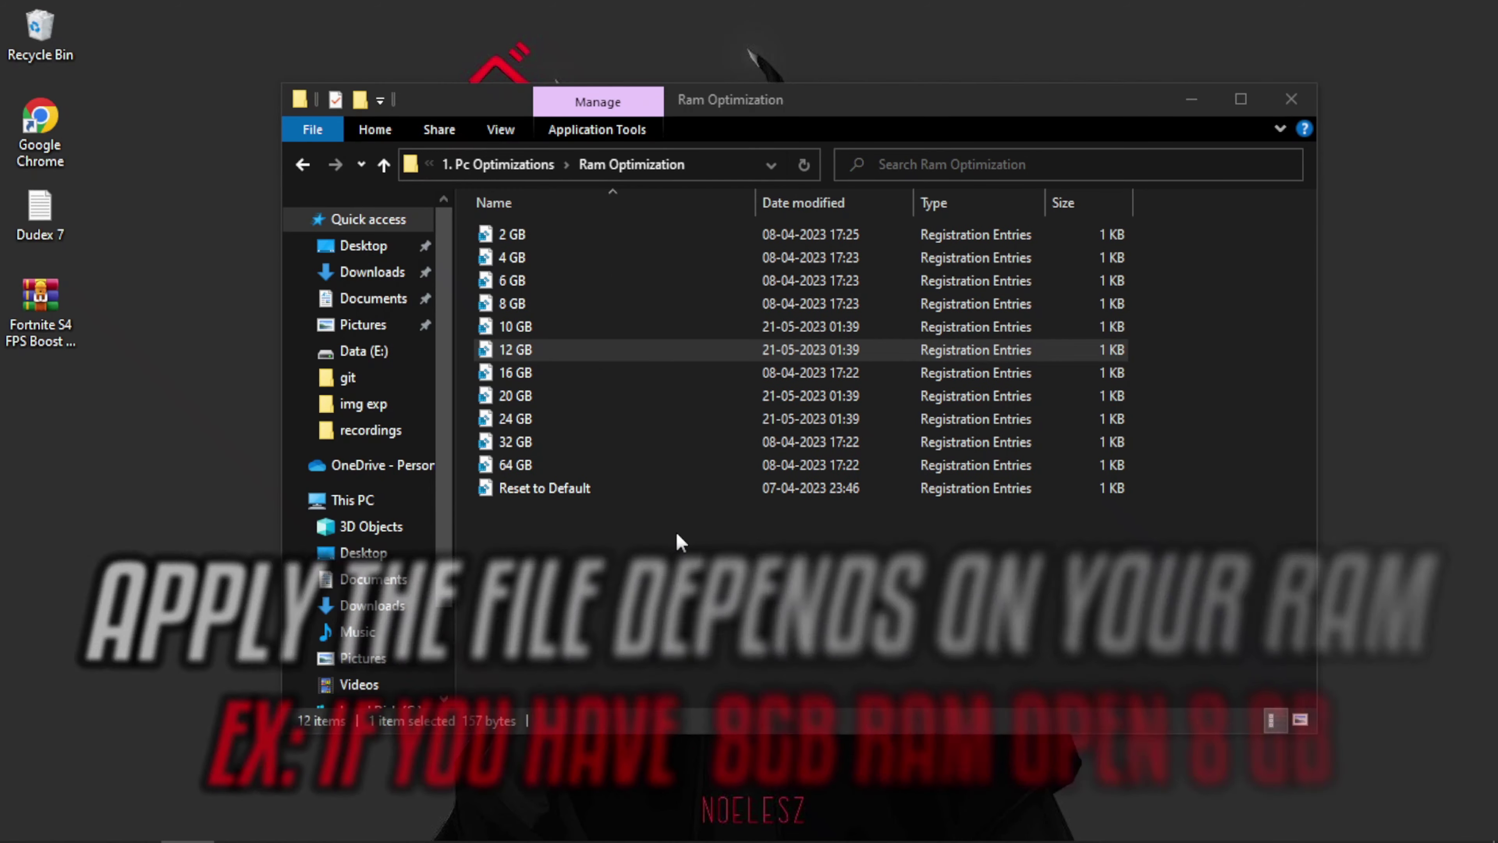
pyautogui.click(908, 470)
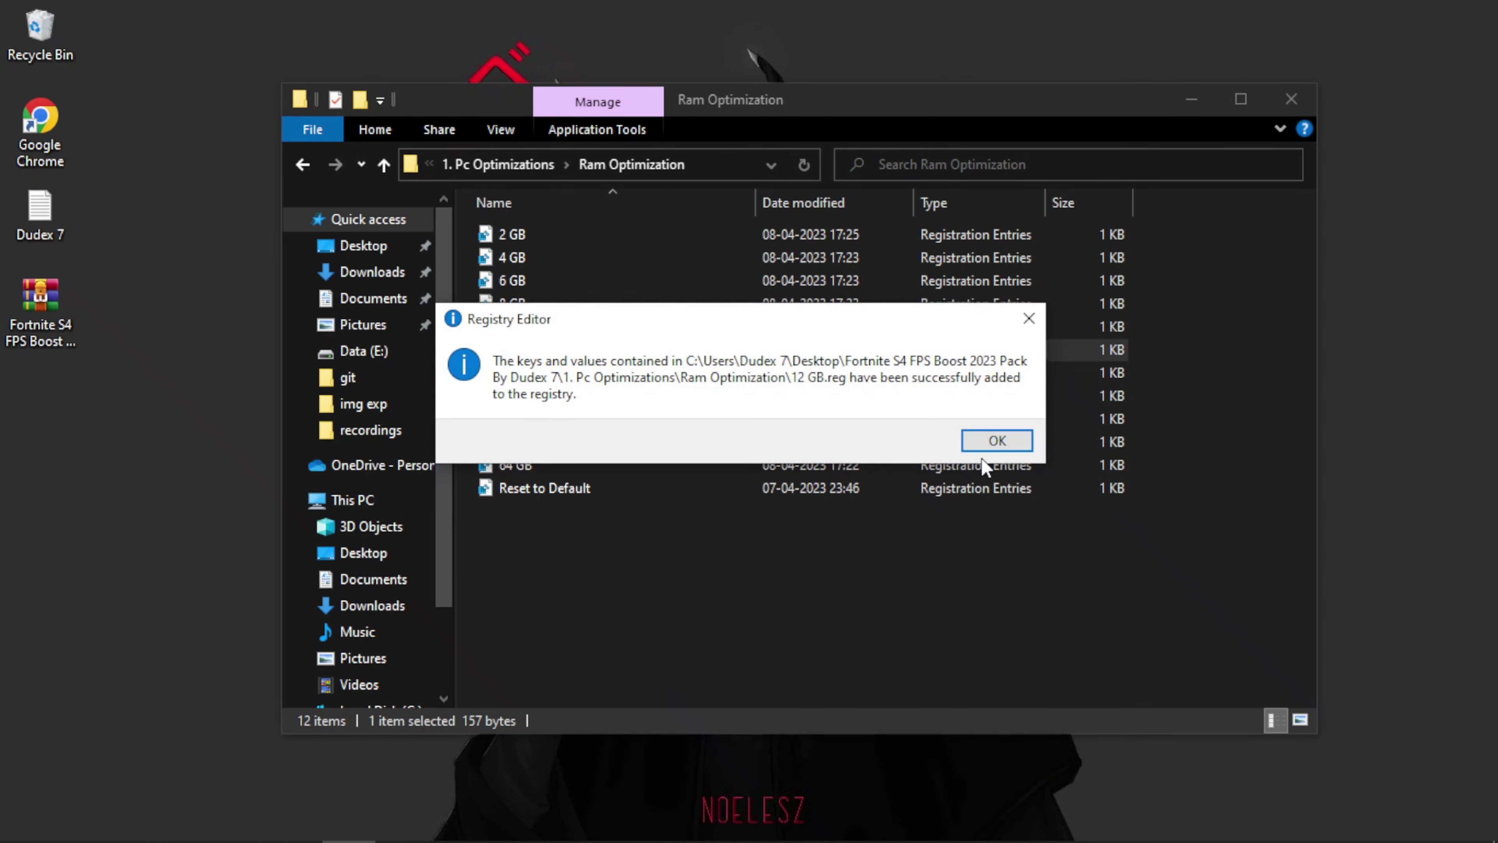
pyautogui.click(996, 440)
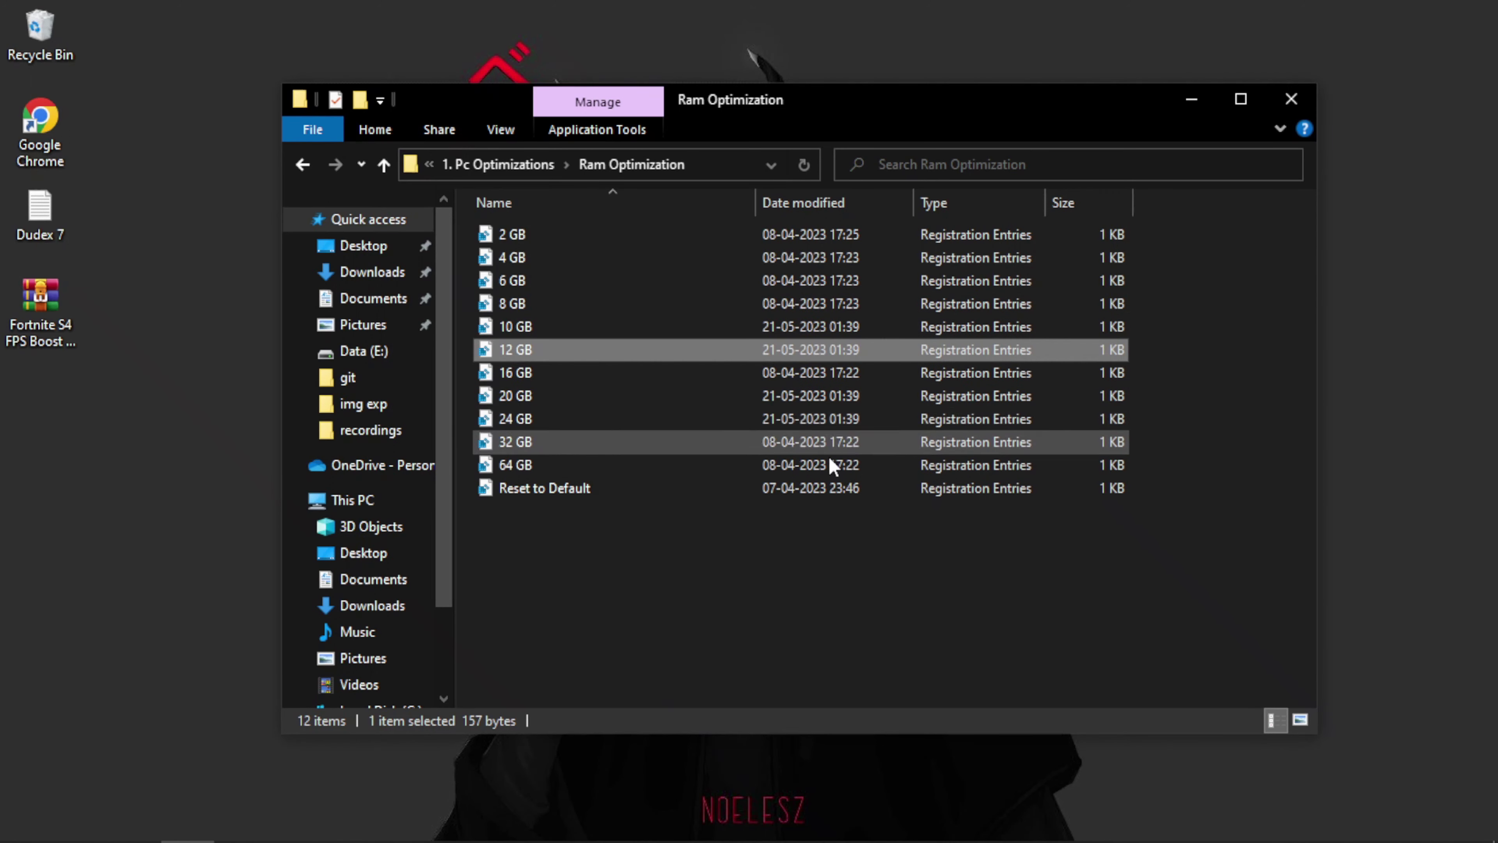
# - Run the Clean Windows script from 1. Pc Optimizations as administrator, start its cleanup, and exit it when done
pyautogui.click(303, 165)
pyautogui.doubleClick(517, 279)
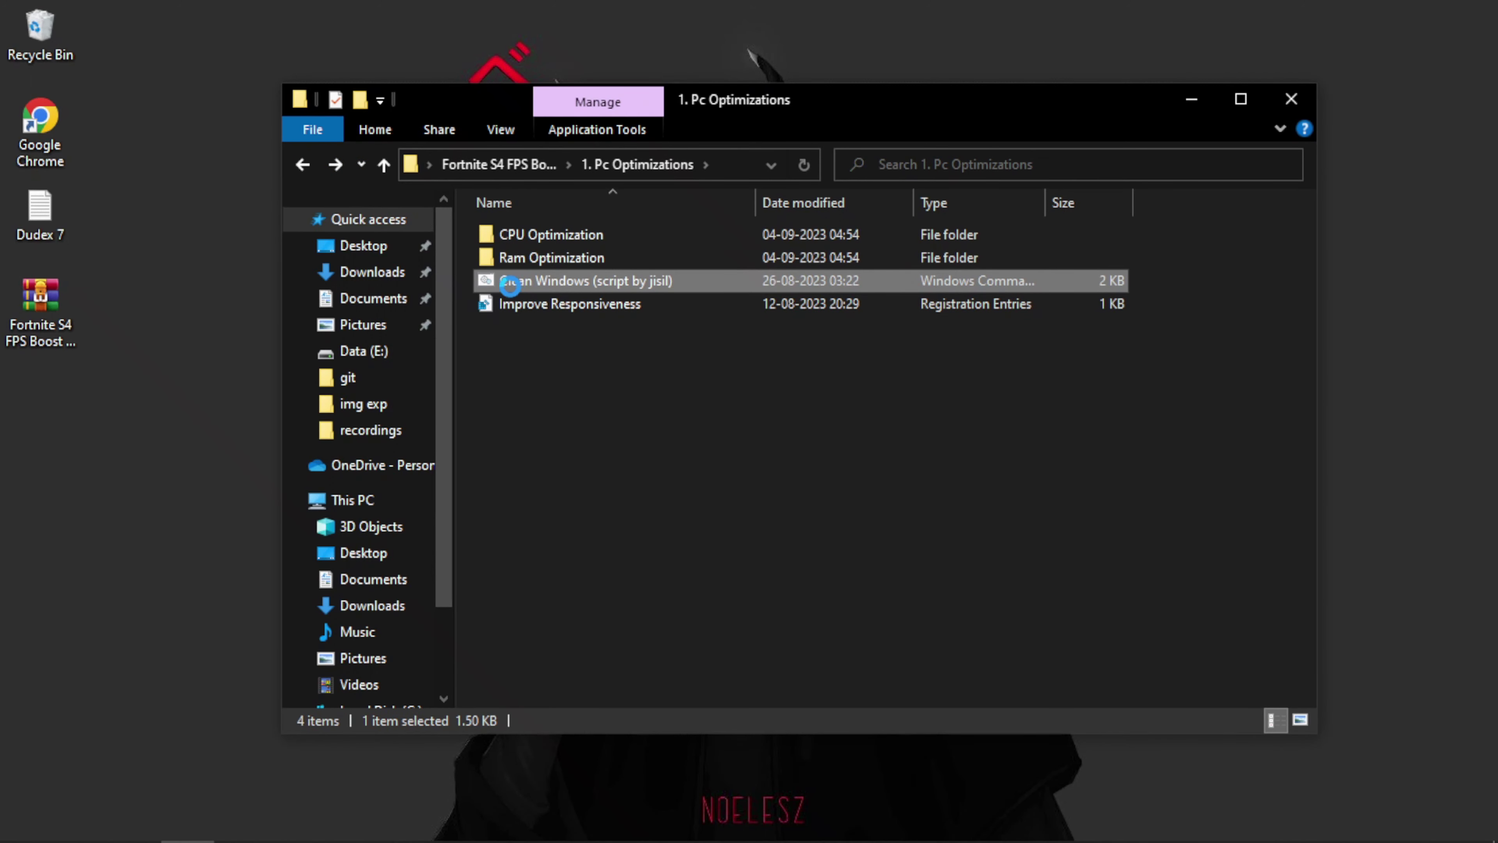
pyautogui.rightClick(510, 283)
pyautogui.click(577, 352)
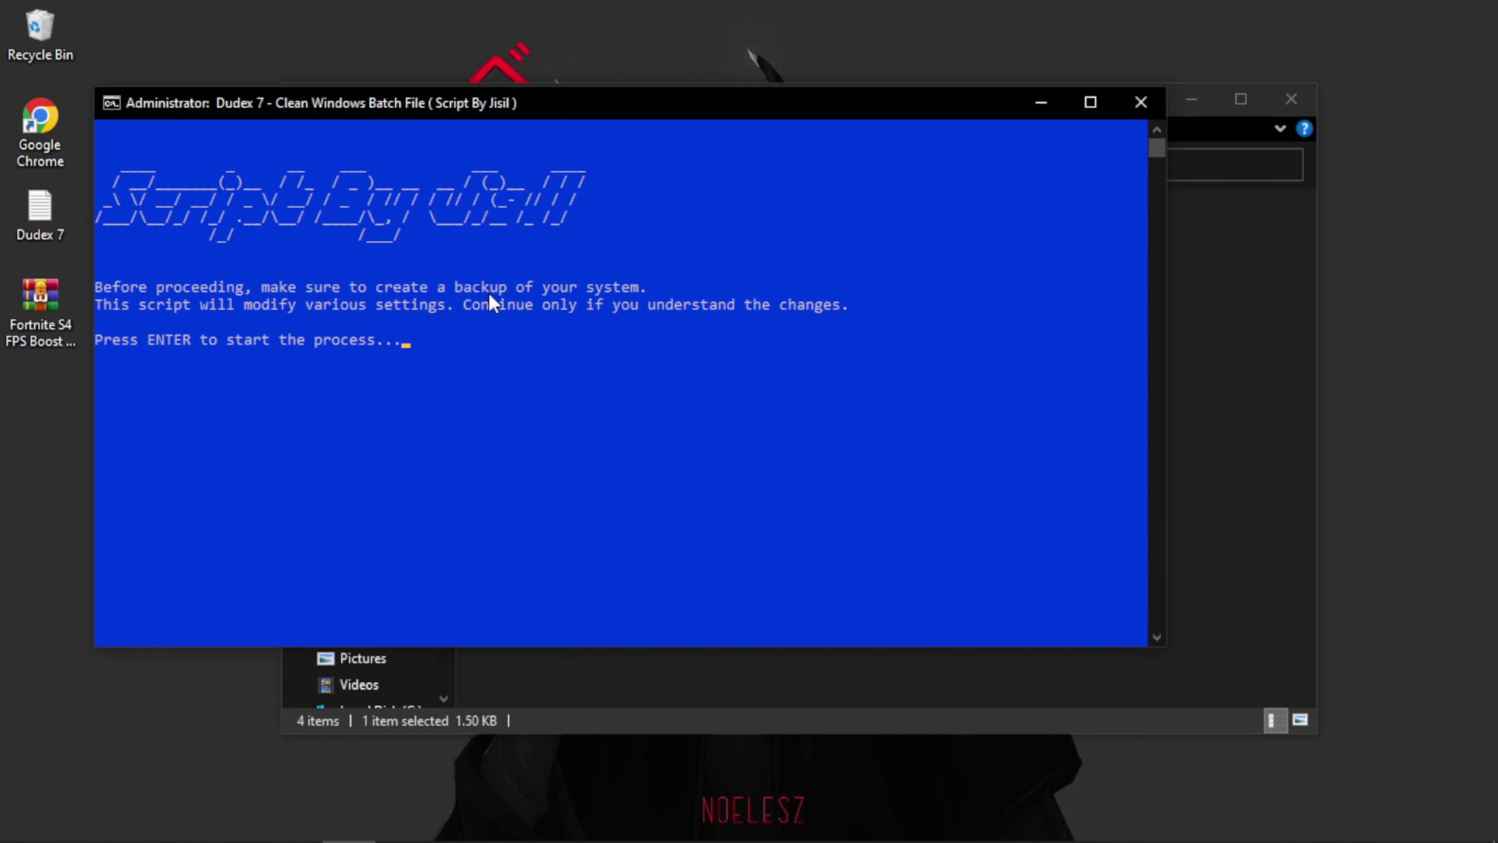
pyautogui.press('Return')
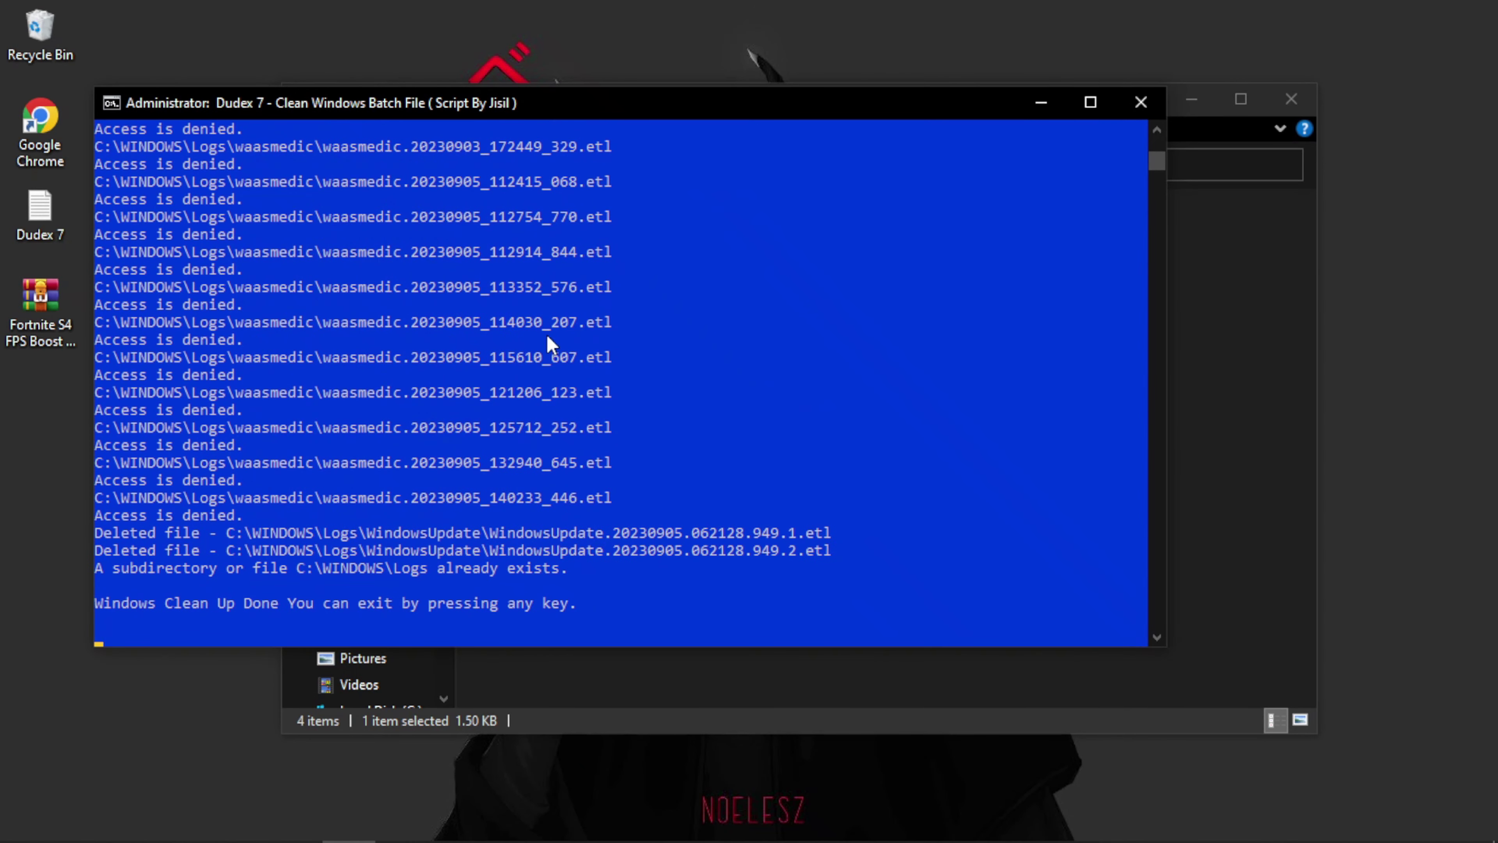
pyautogui.press('Return')
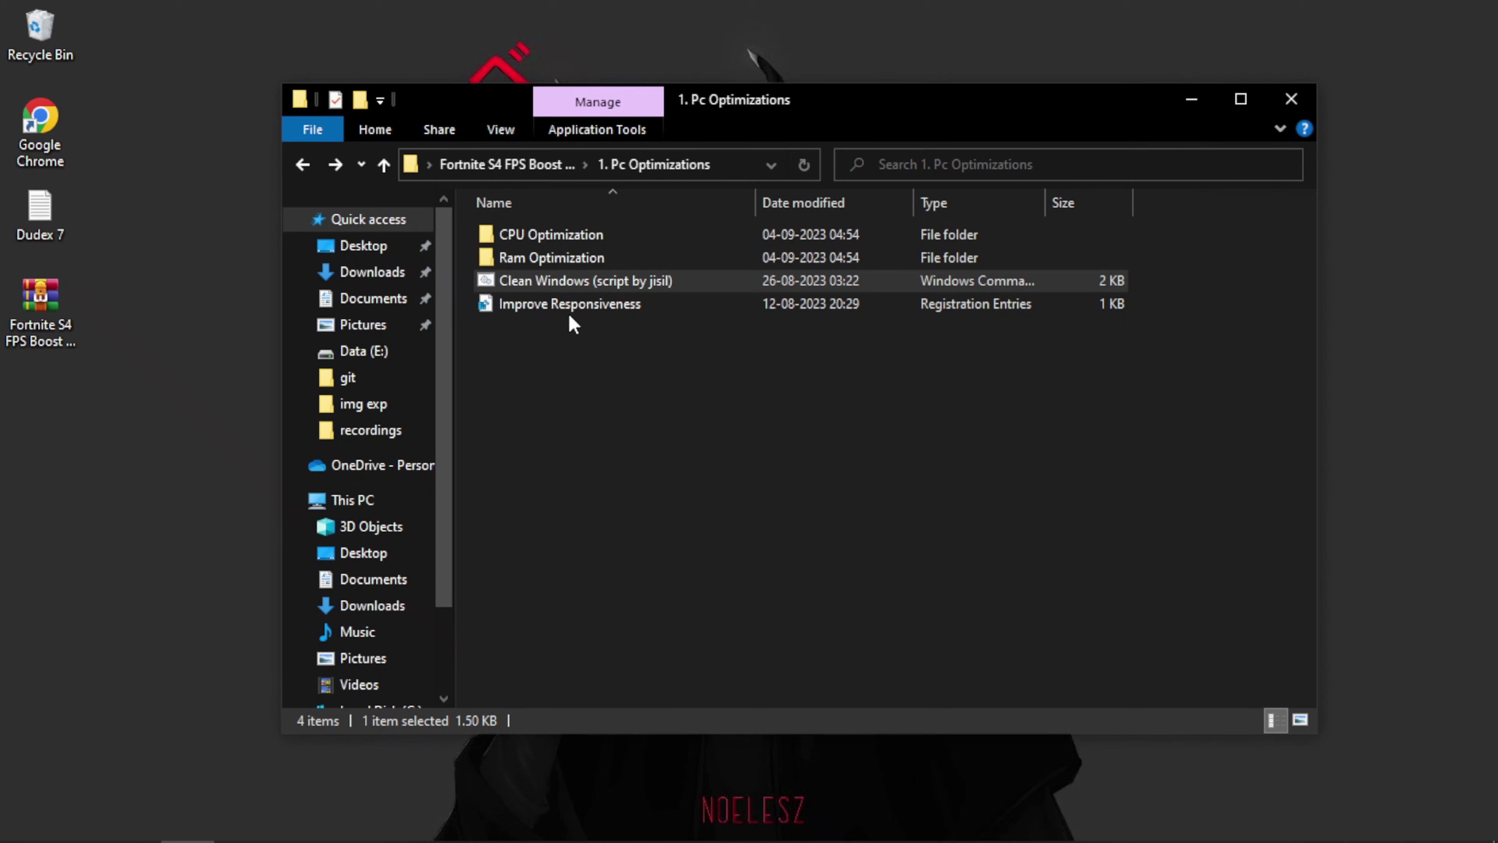
# - Add the Improve Responsiveness registry file from 1. Pc Optimizations to the registry
pyautogui.click(569, 314)
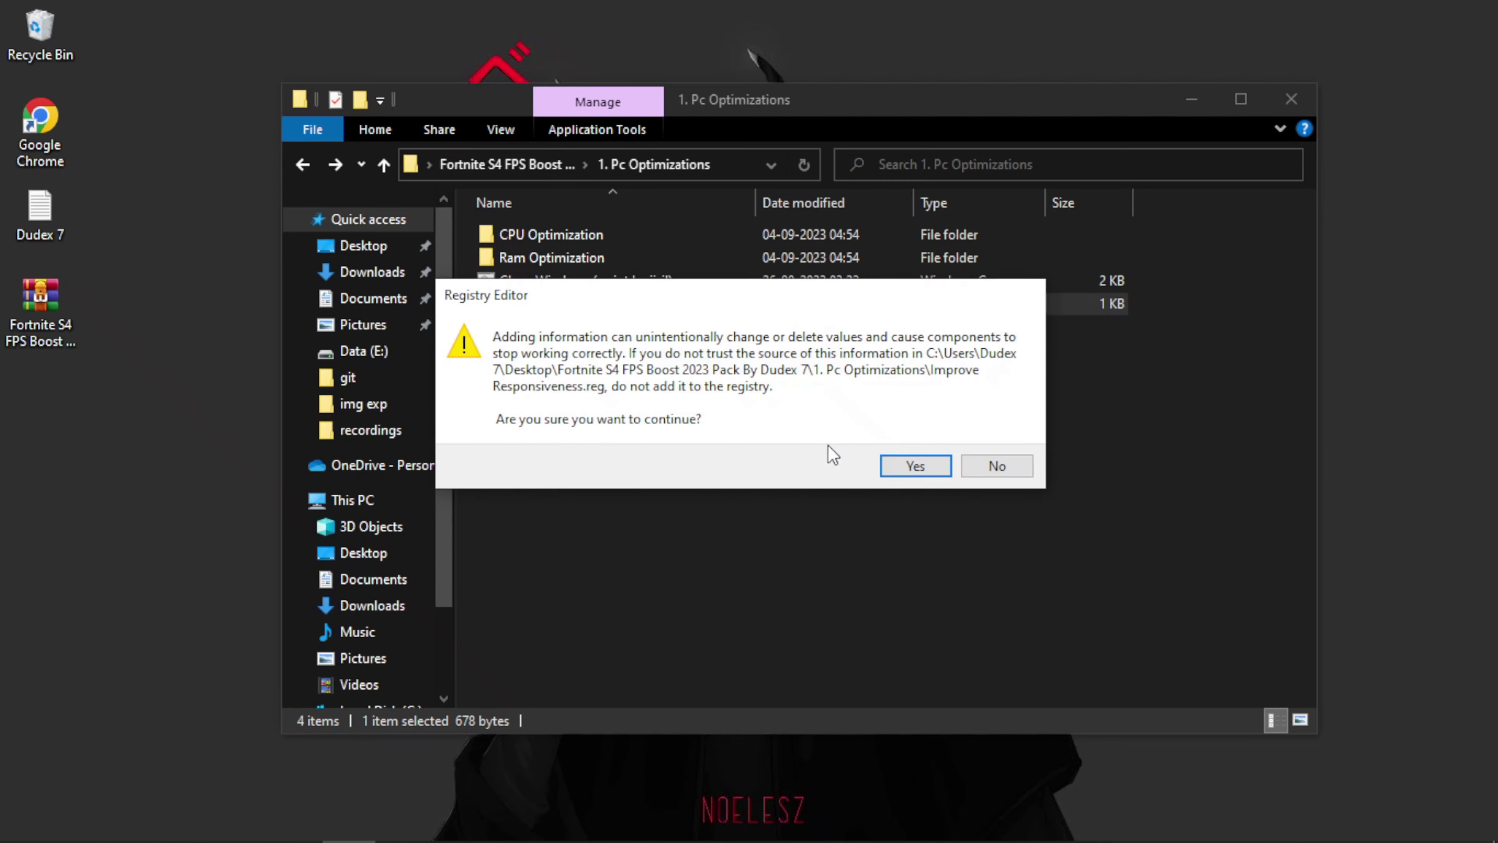
pyautogui.click(926, 472)
pyautogui.click(1002, 438)
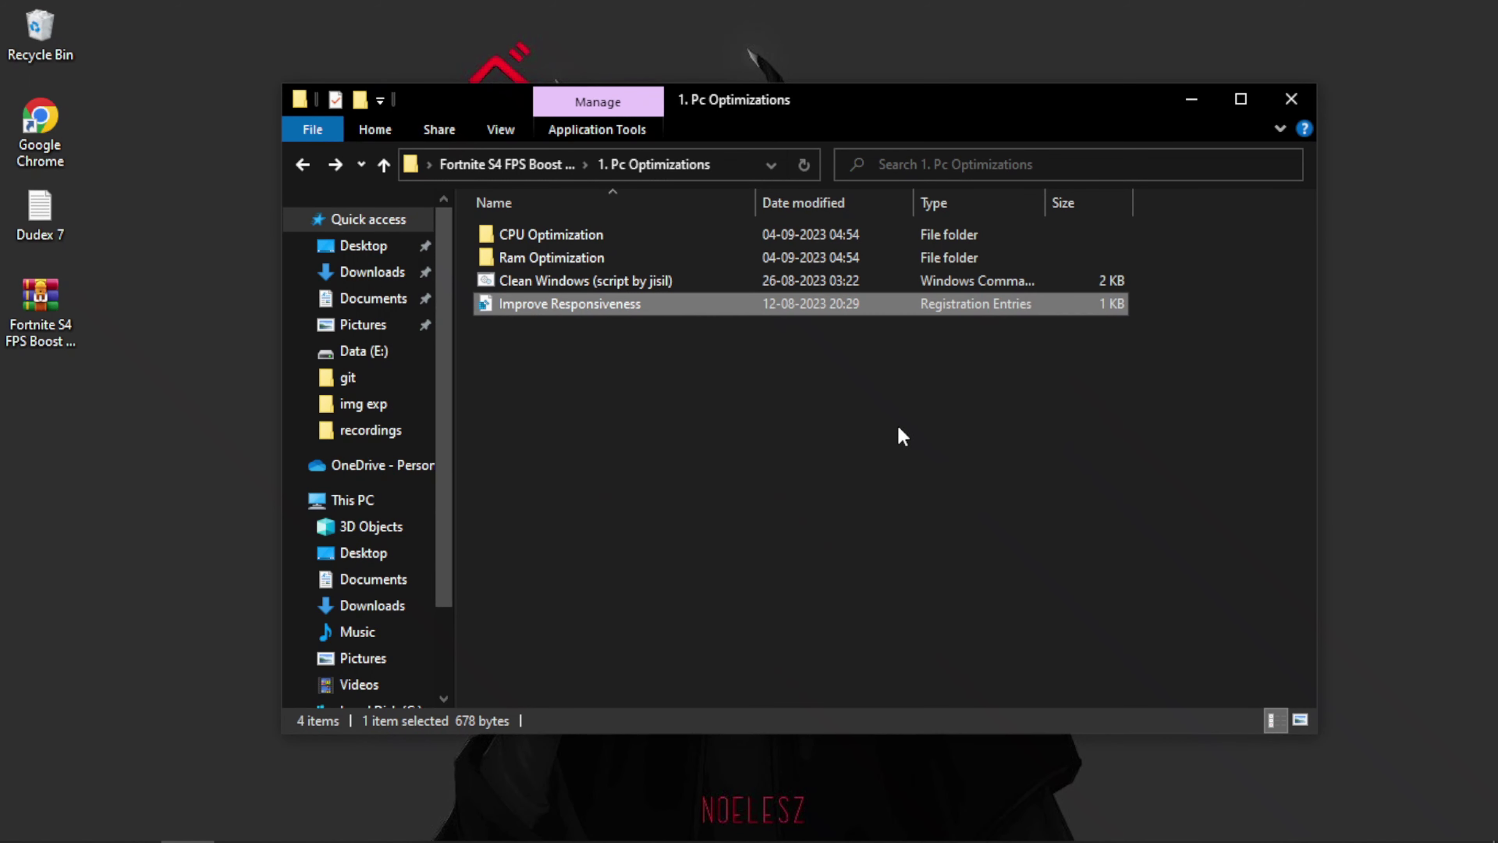
# - Examine the AMD 1 and AMD 2 graphics settings images in 2. Best GPU Settings To Boost FPS > Best Settings For AMD GPU
pyautogui.click(302, 165)
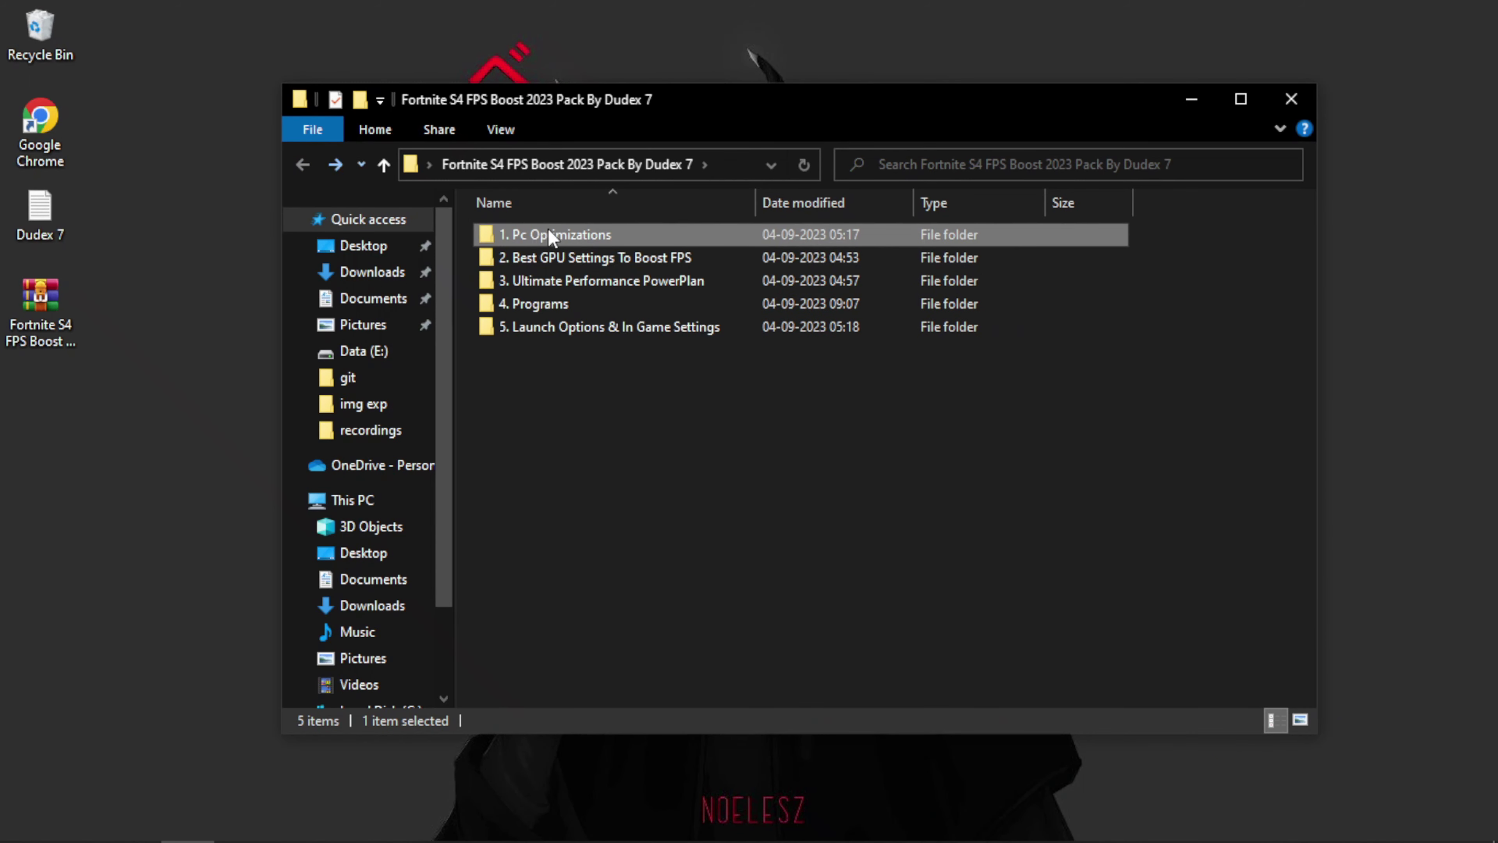
pyautogui.doubleClick(536, 257)
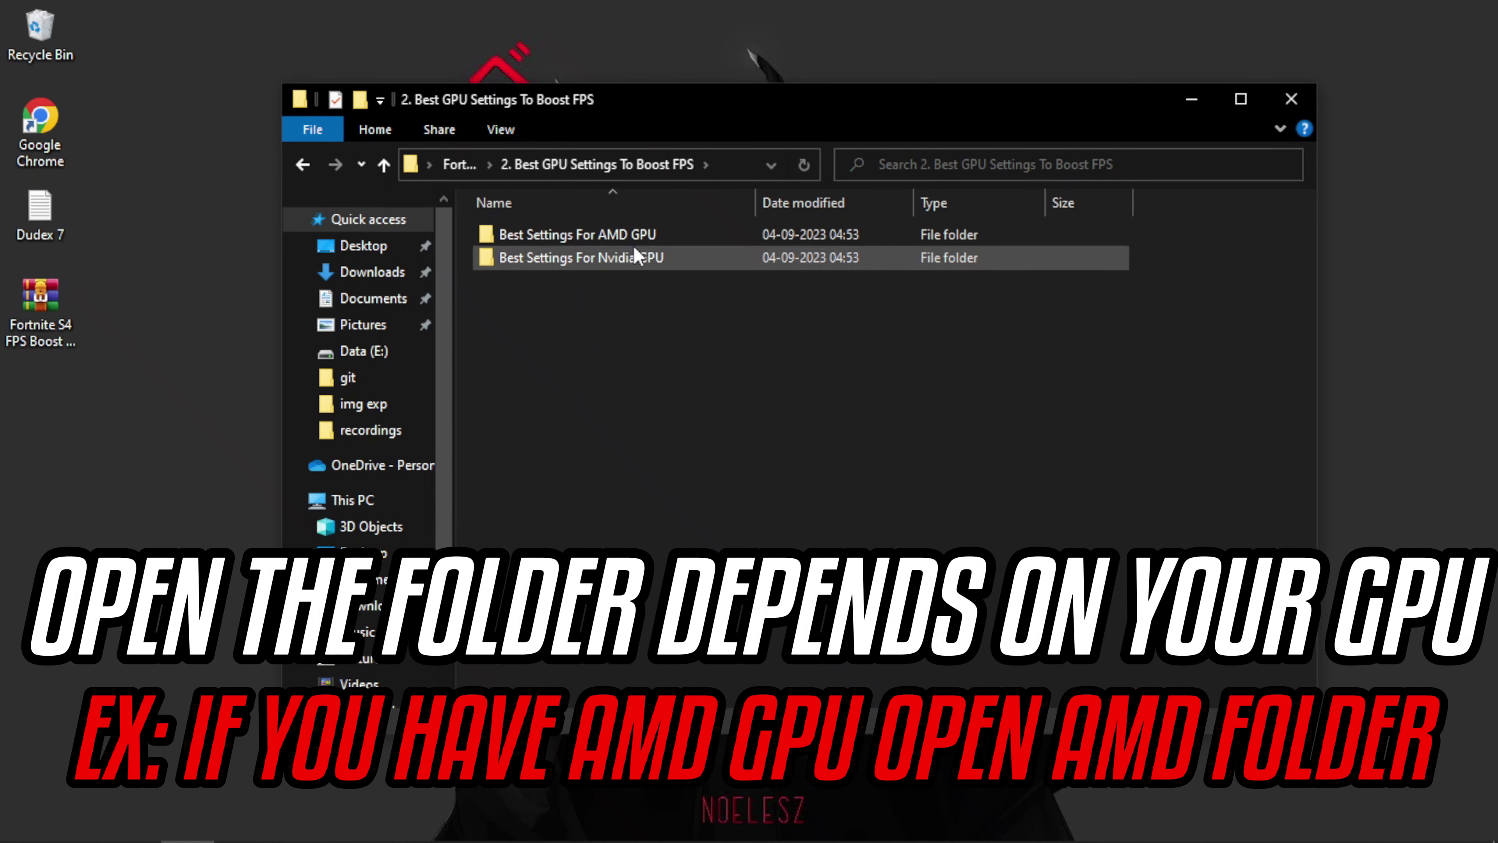
pyautogui.click(621, 234)
pyautogui.doubleClick(620, 234)
pyautogui.doubleClick(545, 271)
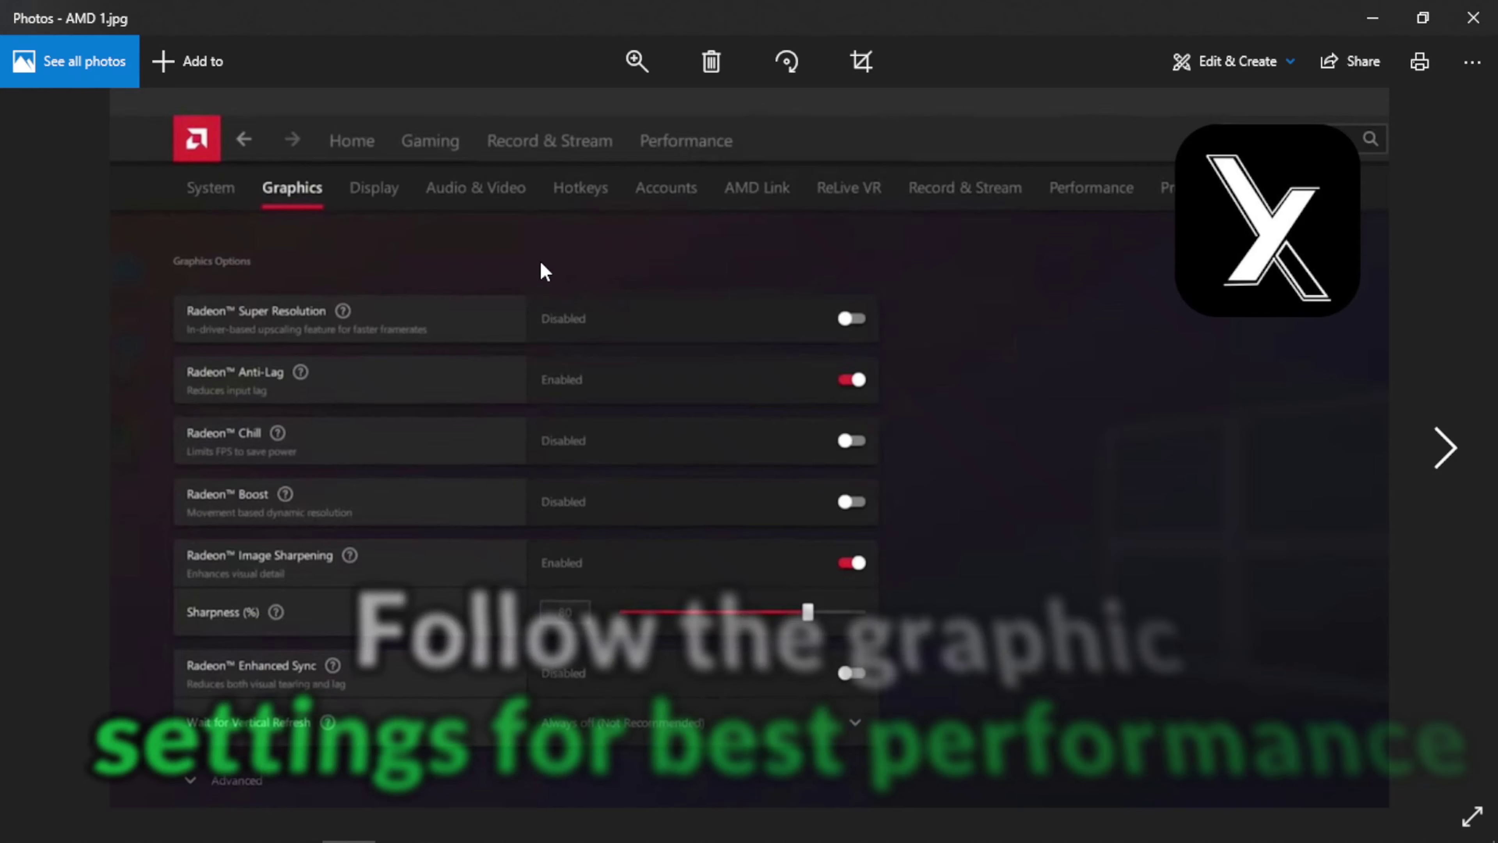
pyautogui.press('Right')
pyautogui.press('Left')
pyautogui.press('Right')
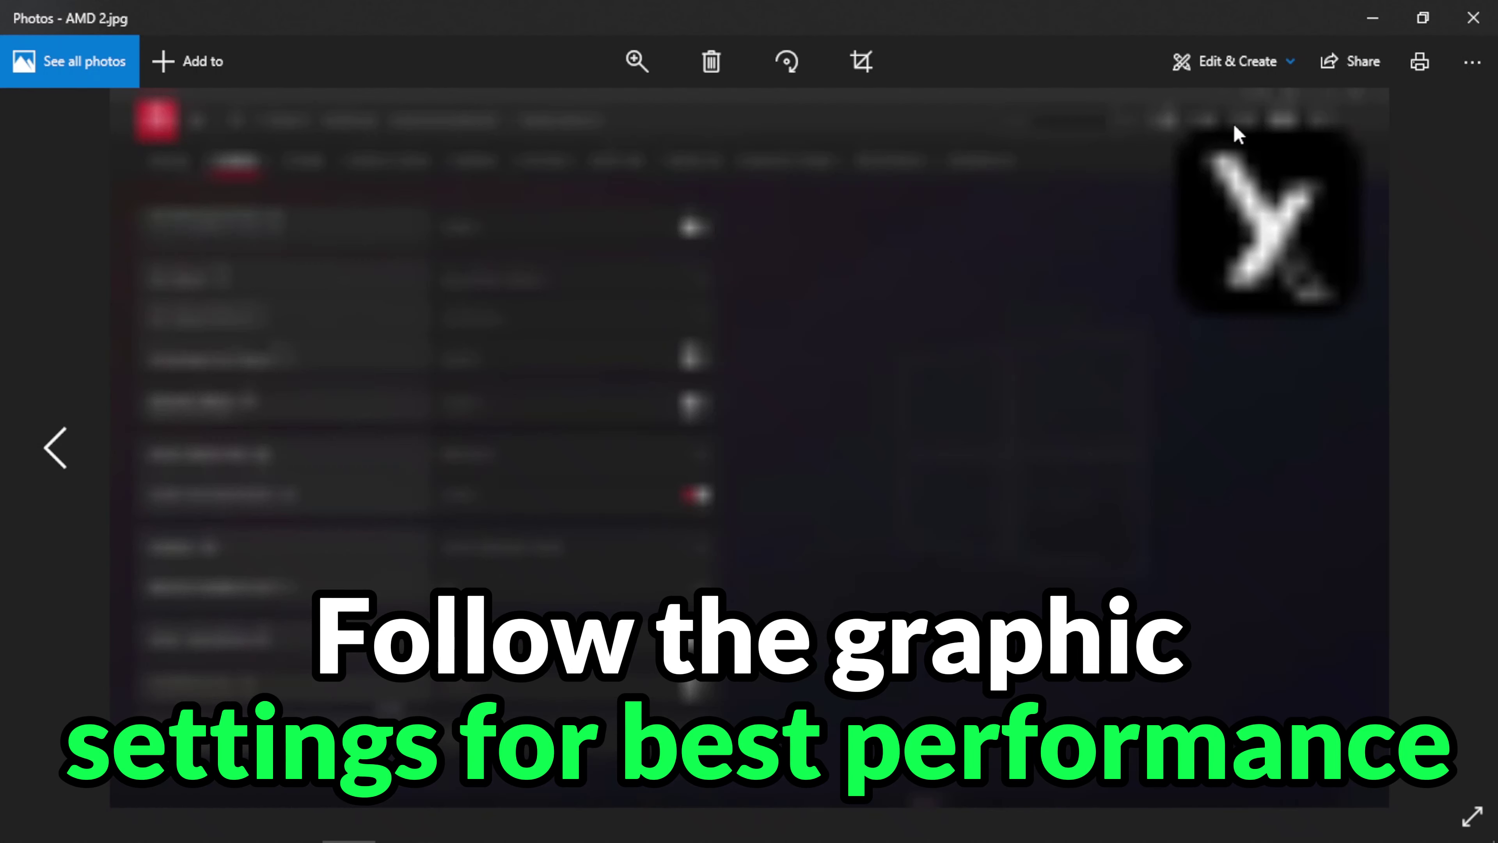
pyautogui.click(1457, 24)
pyautogui.click(785, 247)
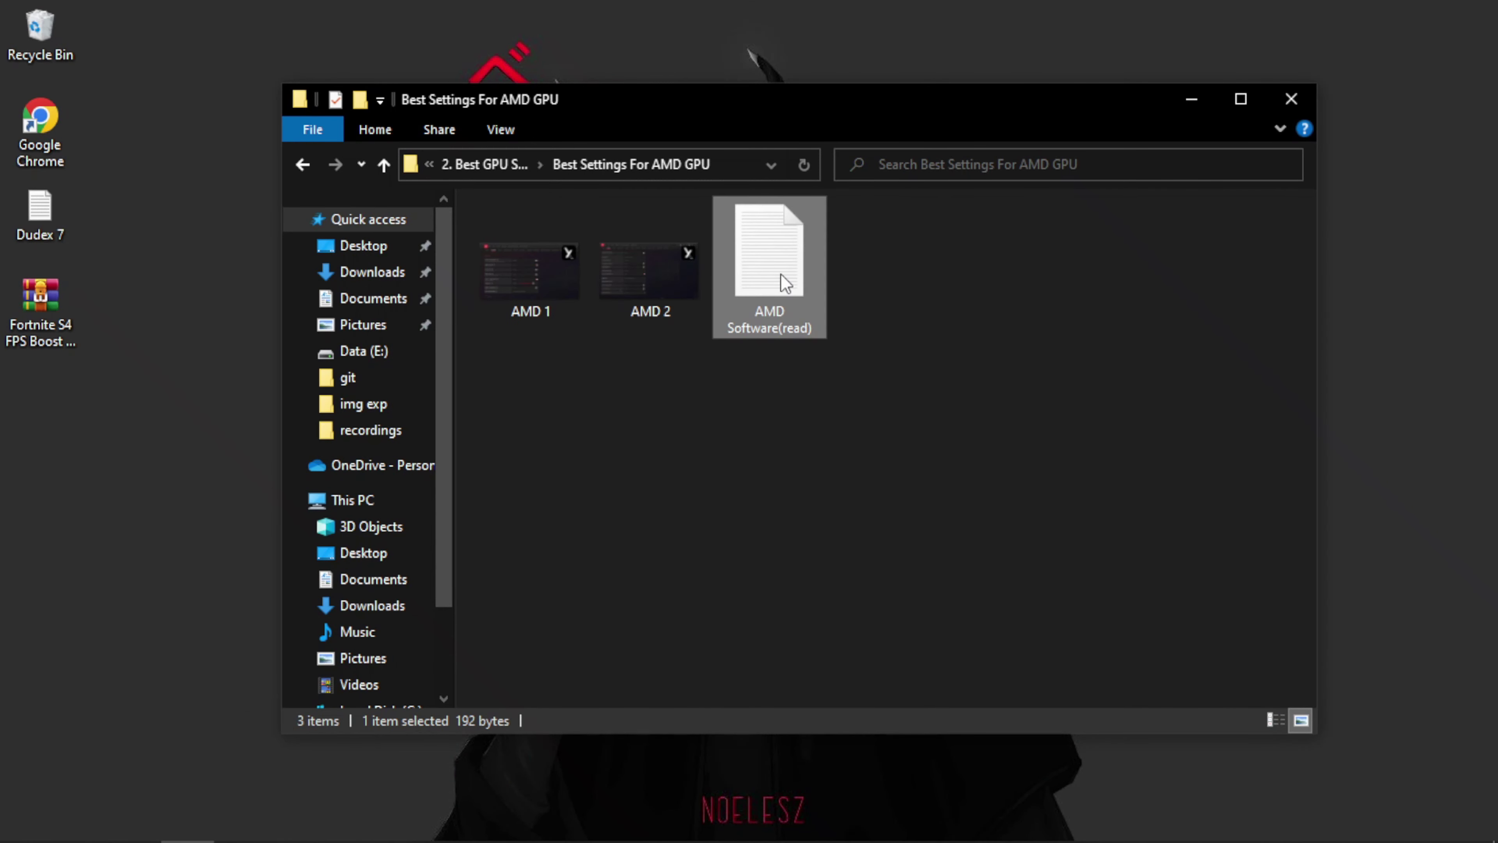
# - Look over the files in the Best Settings For Nvidia GPU folder and return to the pack's main folder
pyautogui.click(304, 169)
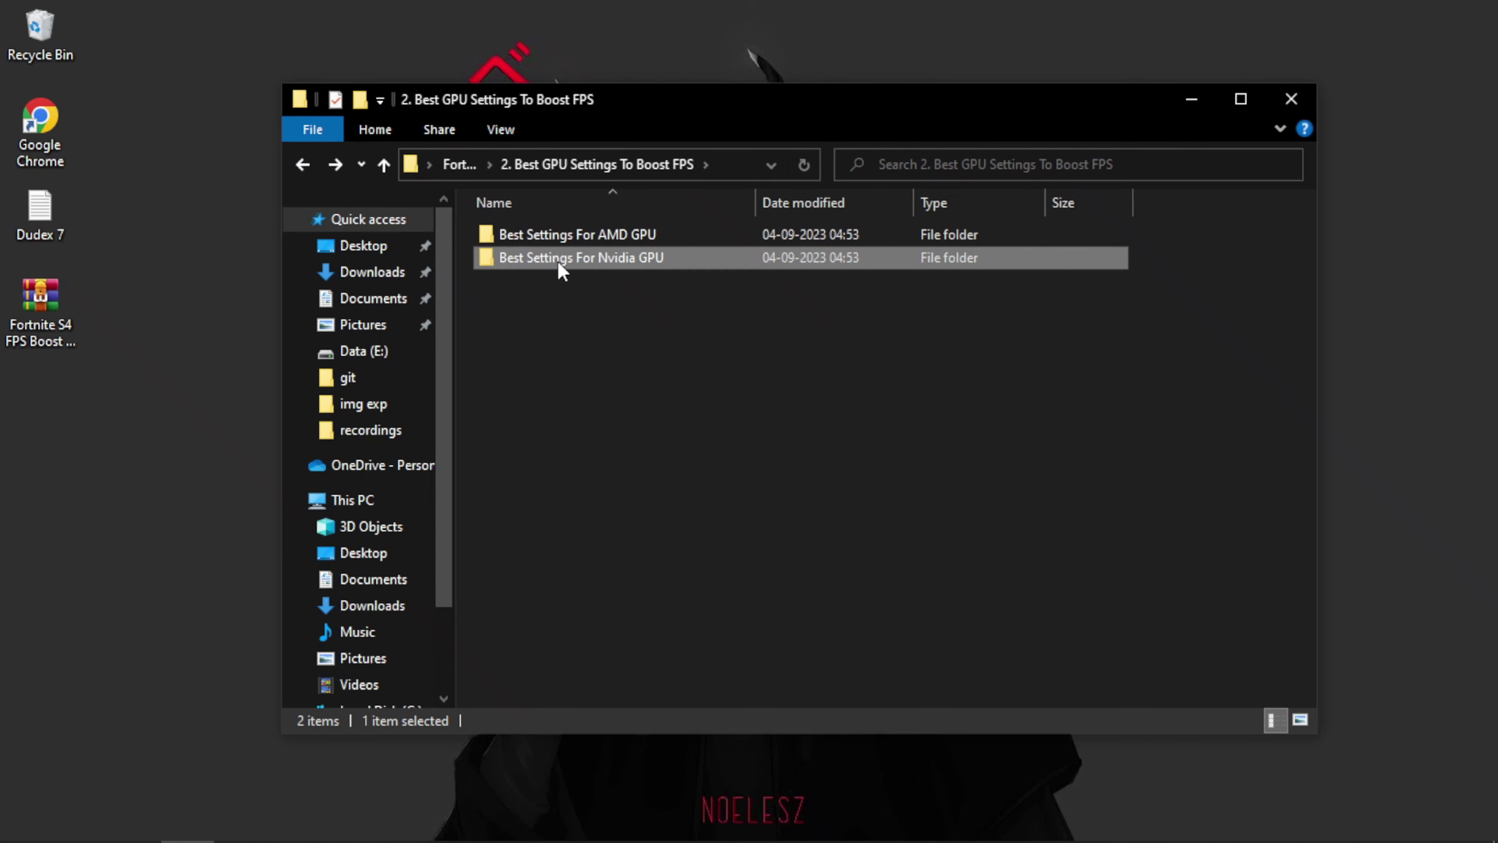
pyautogui.doubleClick(557, 261)
pyautogui.moveTo(538, 366); pyautogui.dragTo(1036, 304)
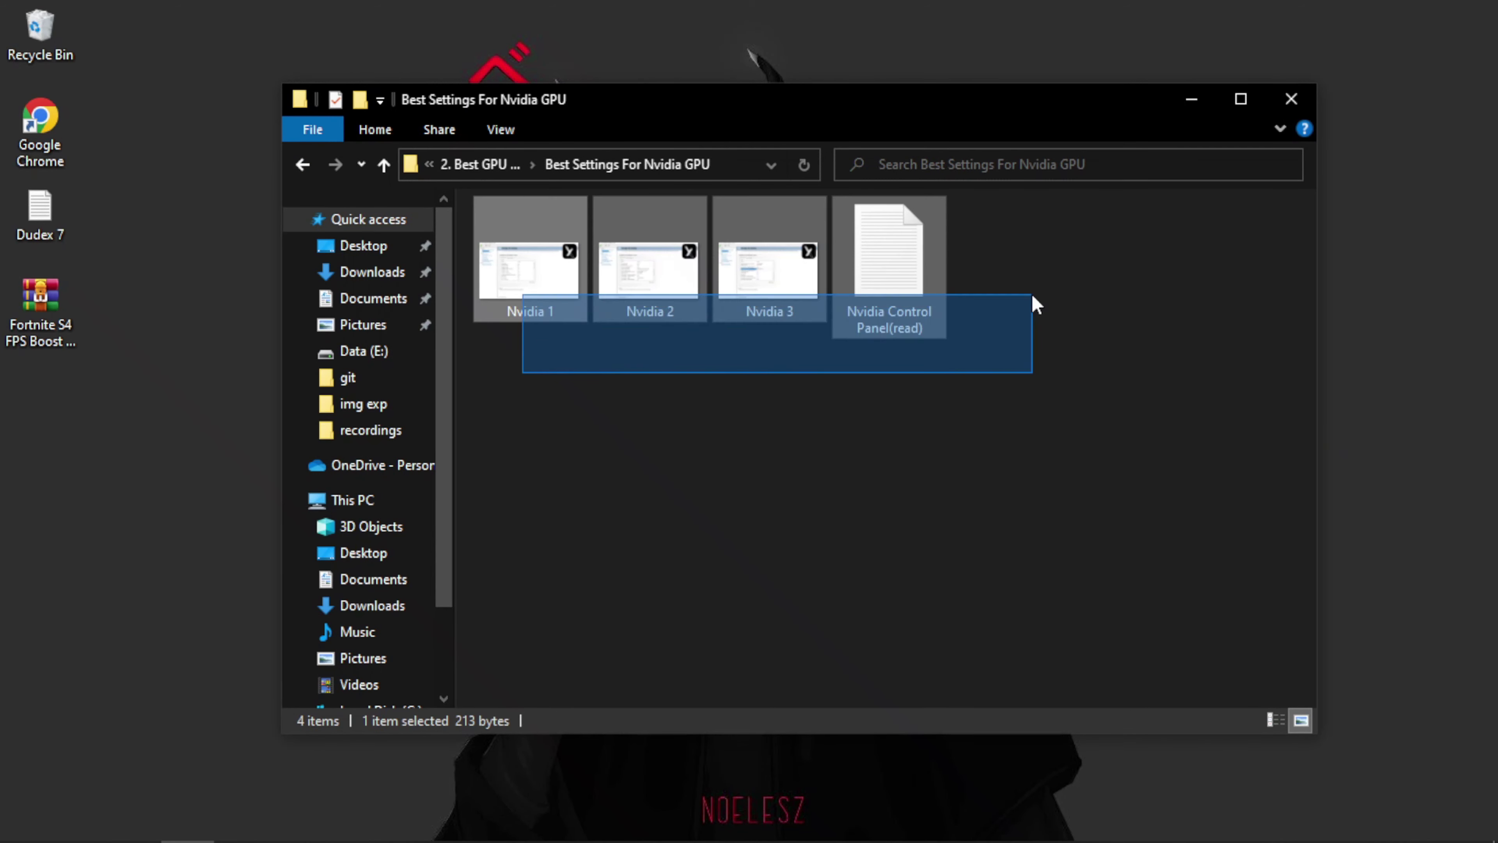
pyautogui.click(832, 355)
pyautogui.click(305, 168)
pyautogui.click(306, 168)
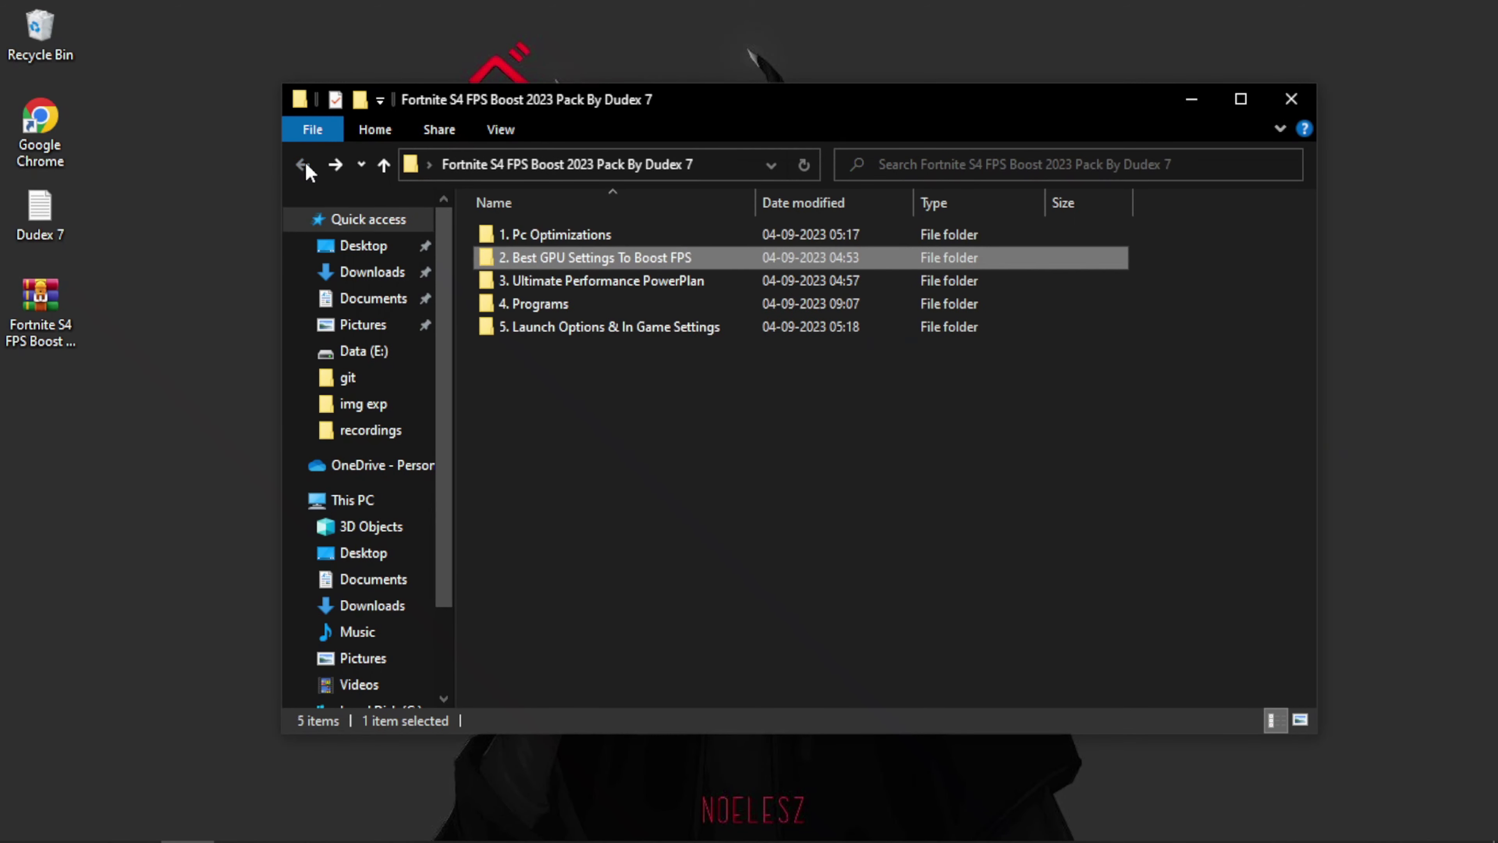
# - Run Add Power Plan from 3. Ultimate Performance PowerPlan and use Choose PowerPlan to activate the Ultimate Performance plan
pyautogui.click(596, 283)
pyautogui.doubleClick(596, 283)
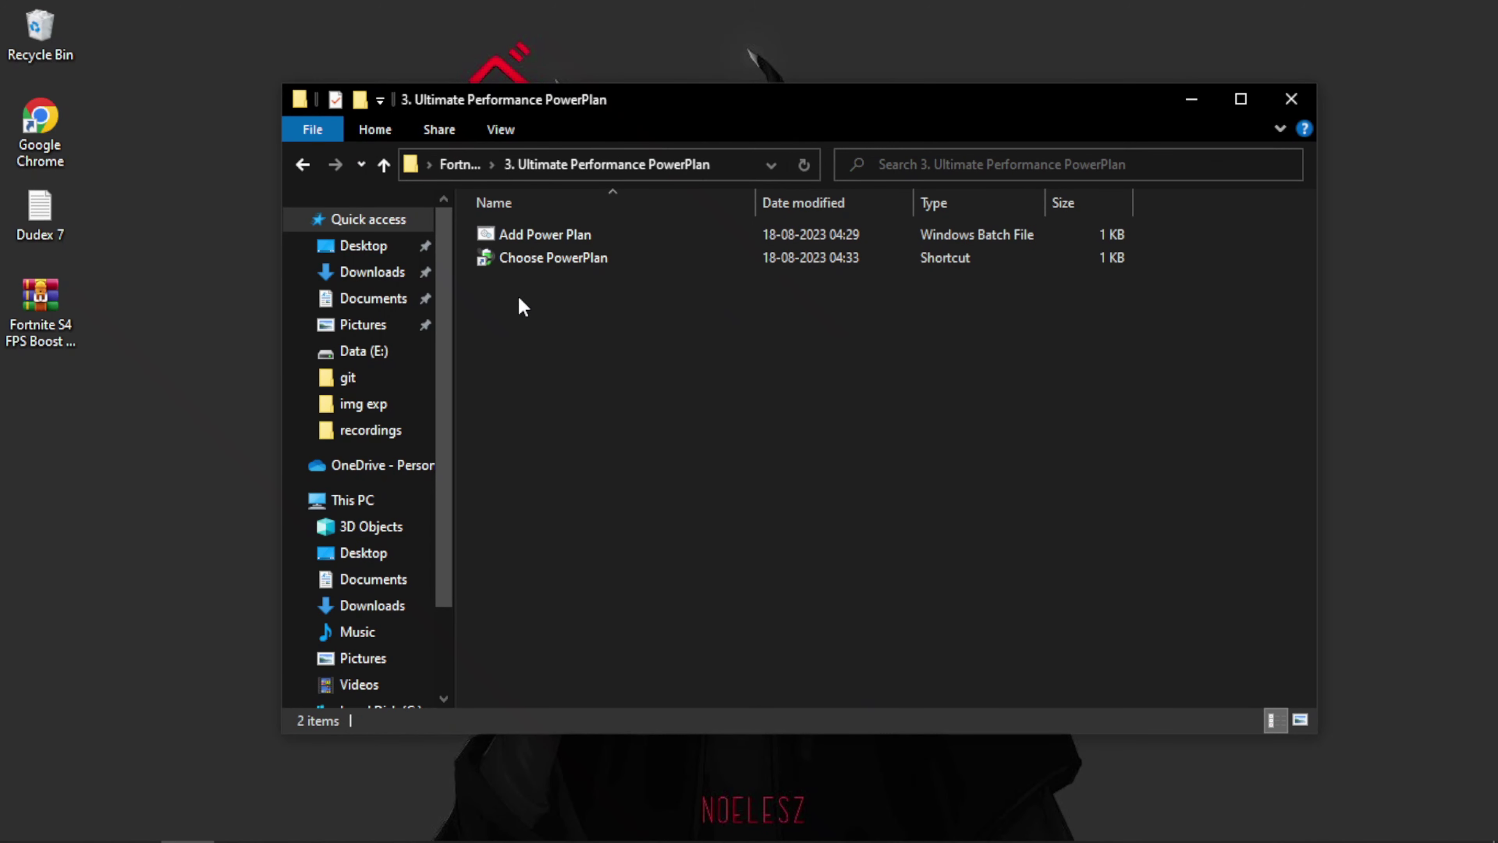
pyautogui.doubleClick(562, 238)
pyautogui.press('Return')
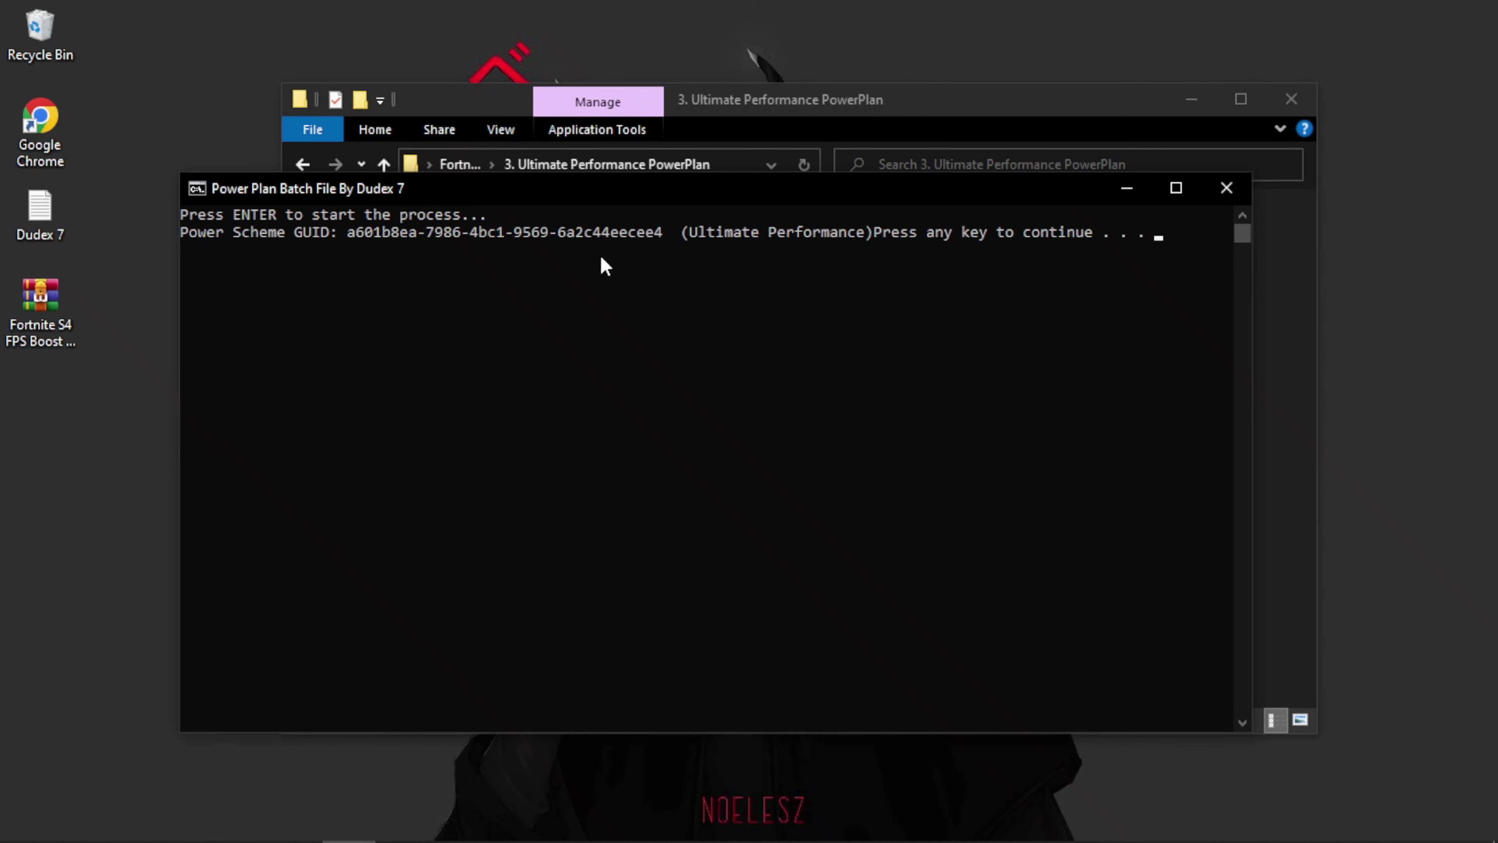
pyautogui.press('Return')
pyautogui.click(680, 260)
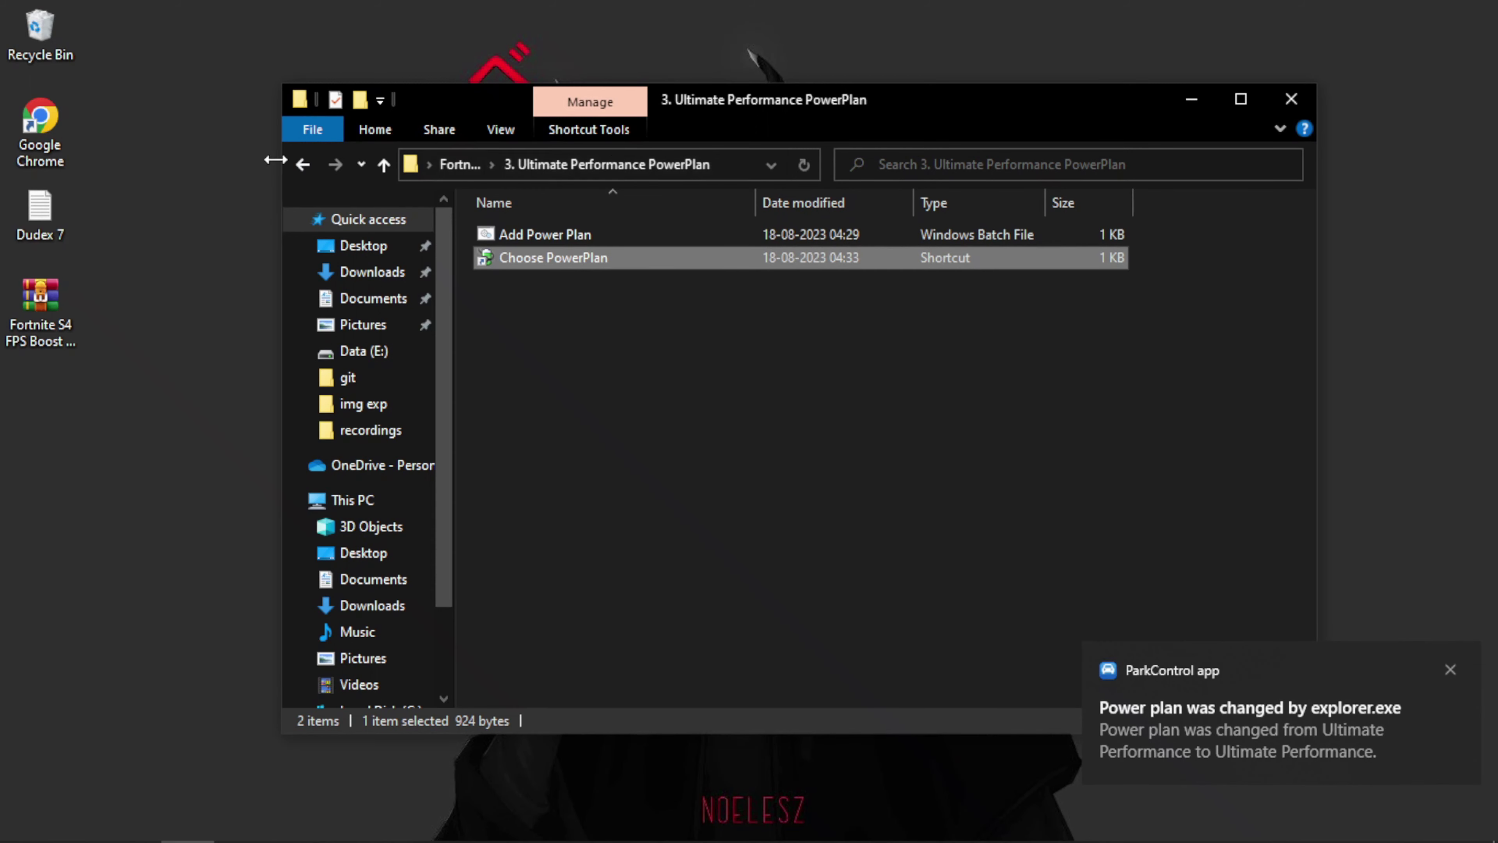
# - Launch Intelligent standby list cleaner from 4. Programs > ISLC v1.0.2.8 and set its free memory threshold to 6000 MB
pyautogui.click(301, 166)
pyautogui.doubleClick(554, 302)
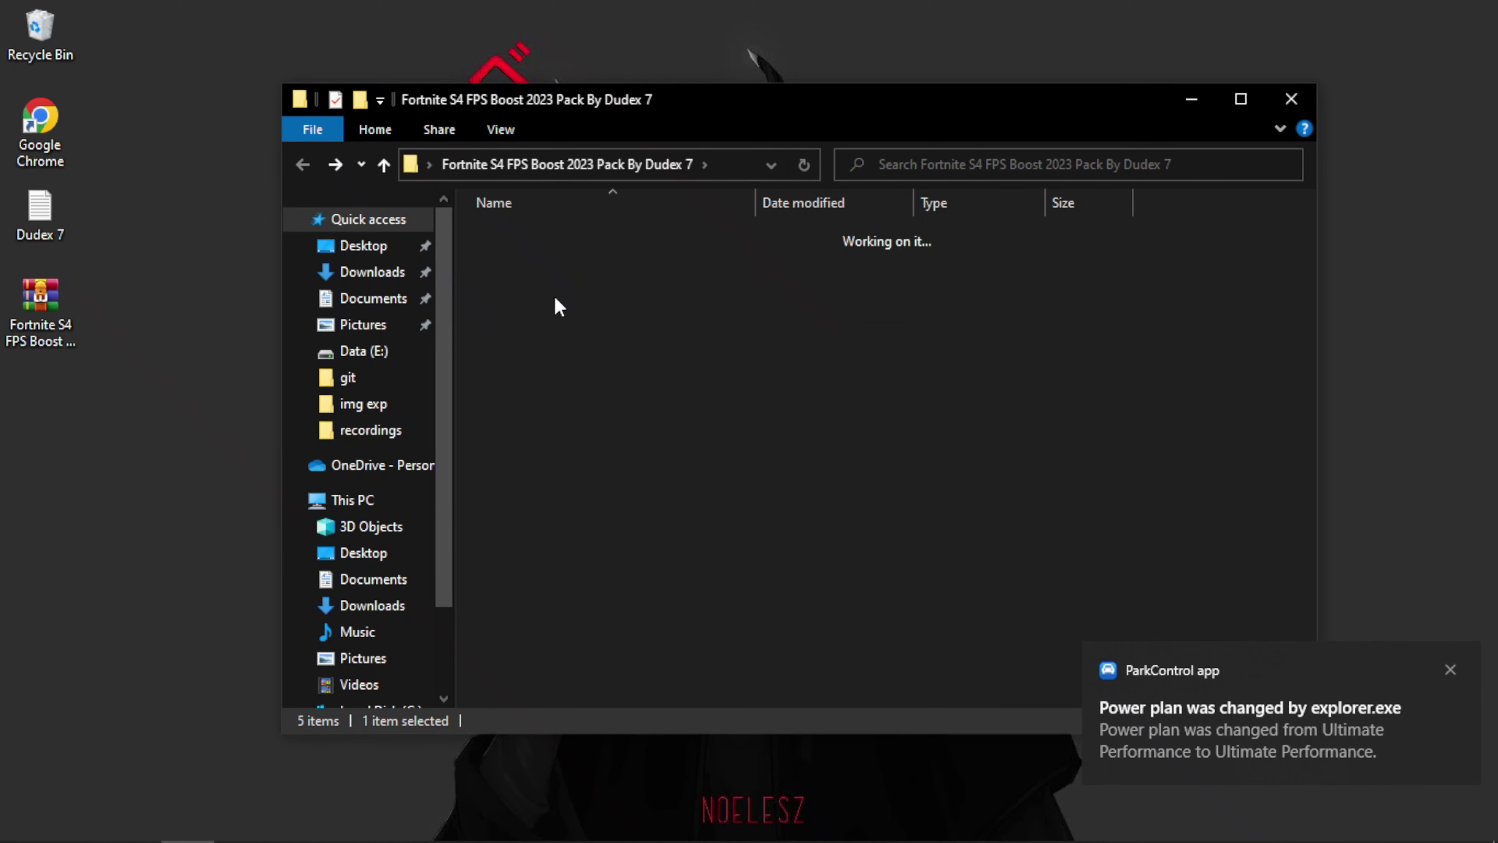
pyautogui.doubleClick(551, 234)
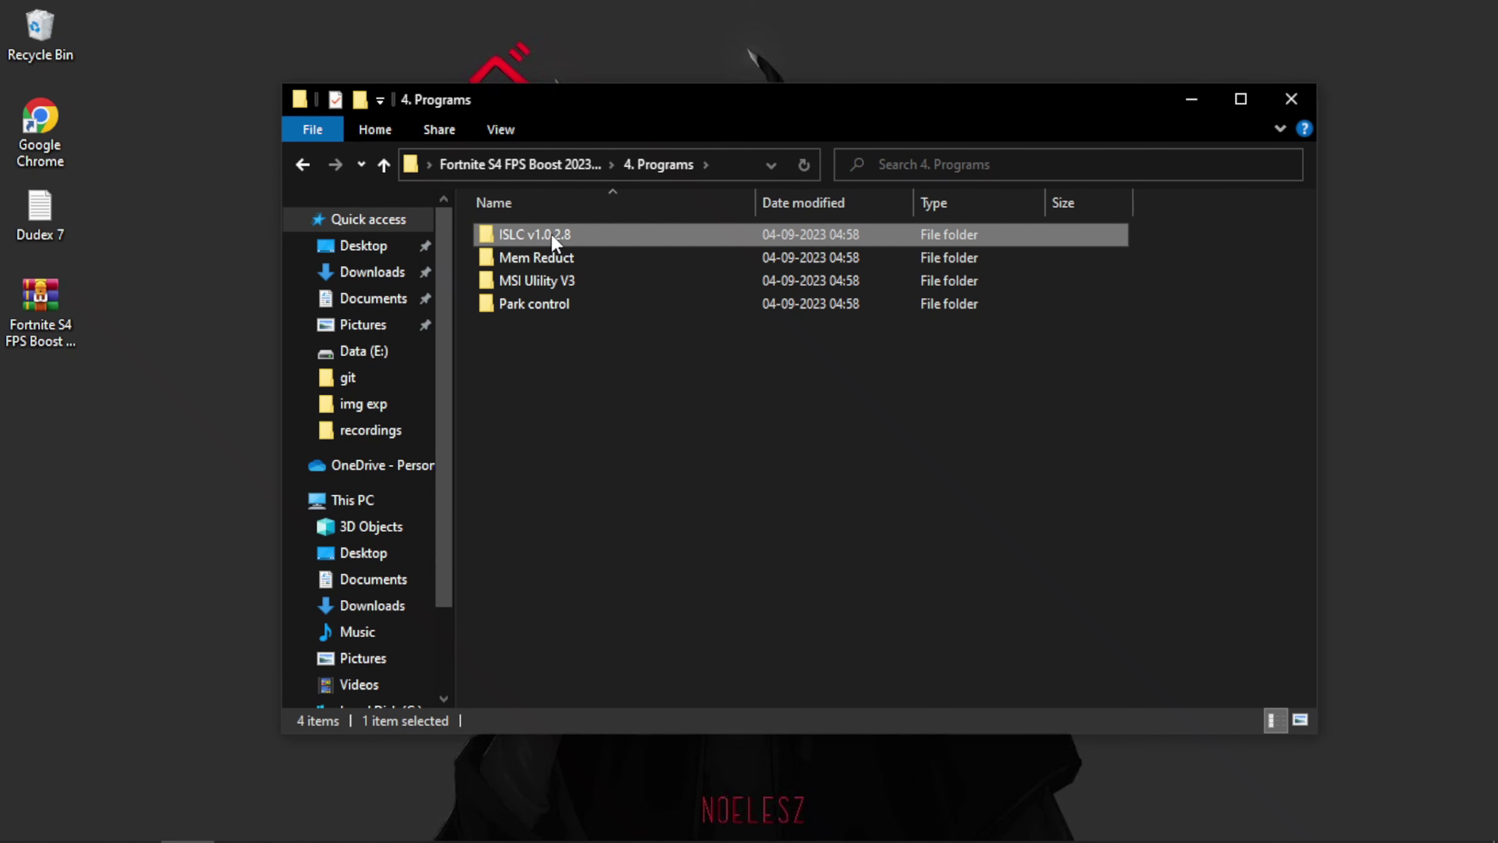
pyautogui.click(598, 242)
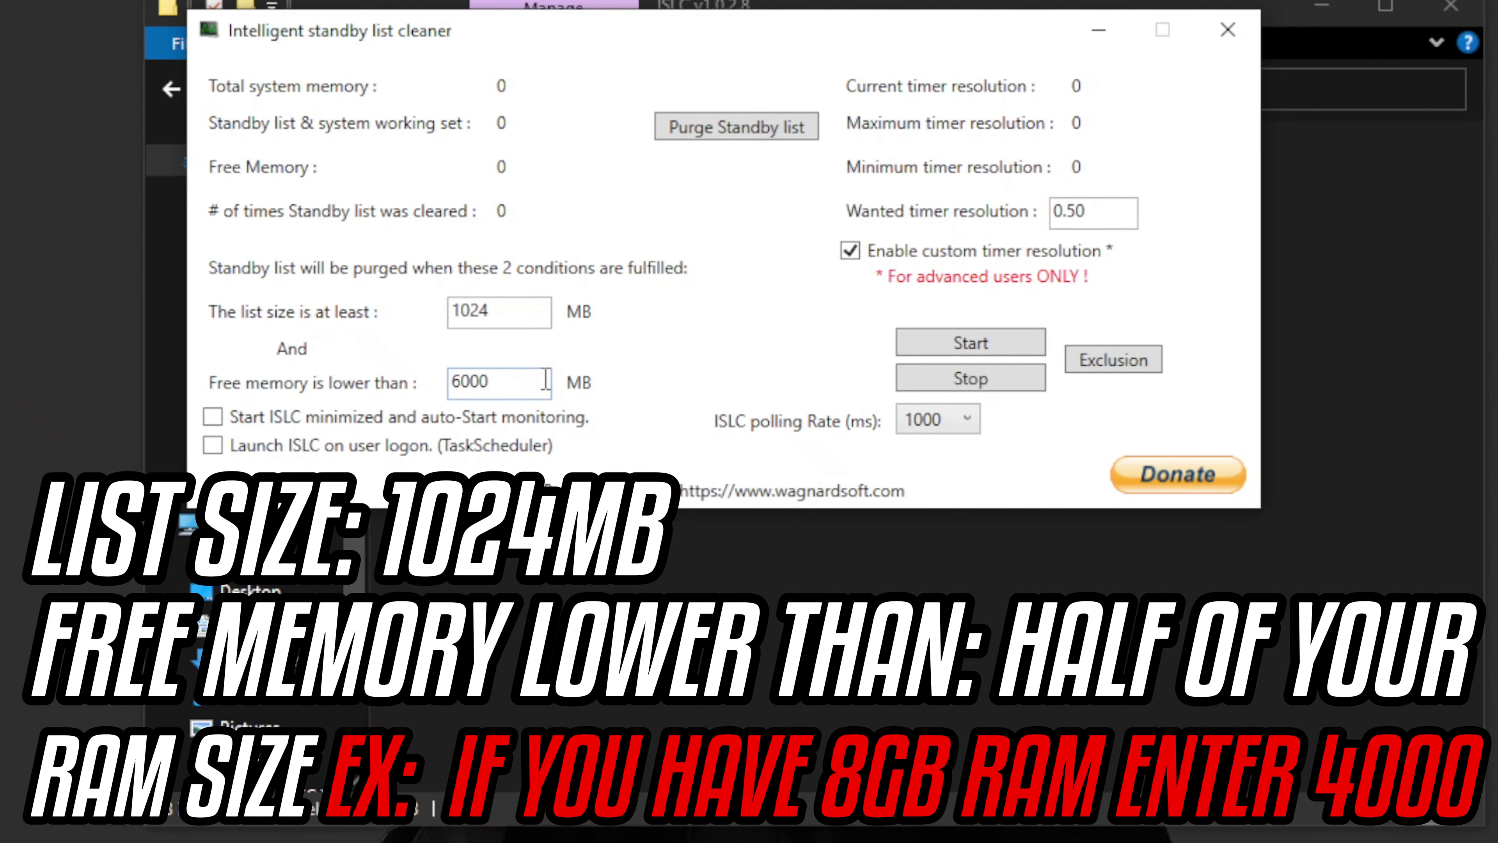
pyautogui.moveTo(546, 379); pyautogui.dragTo(321, 394)
pyautogui.press('BackSpace')
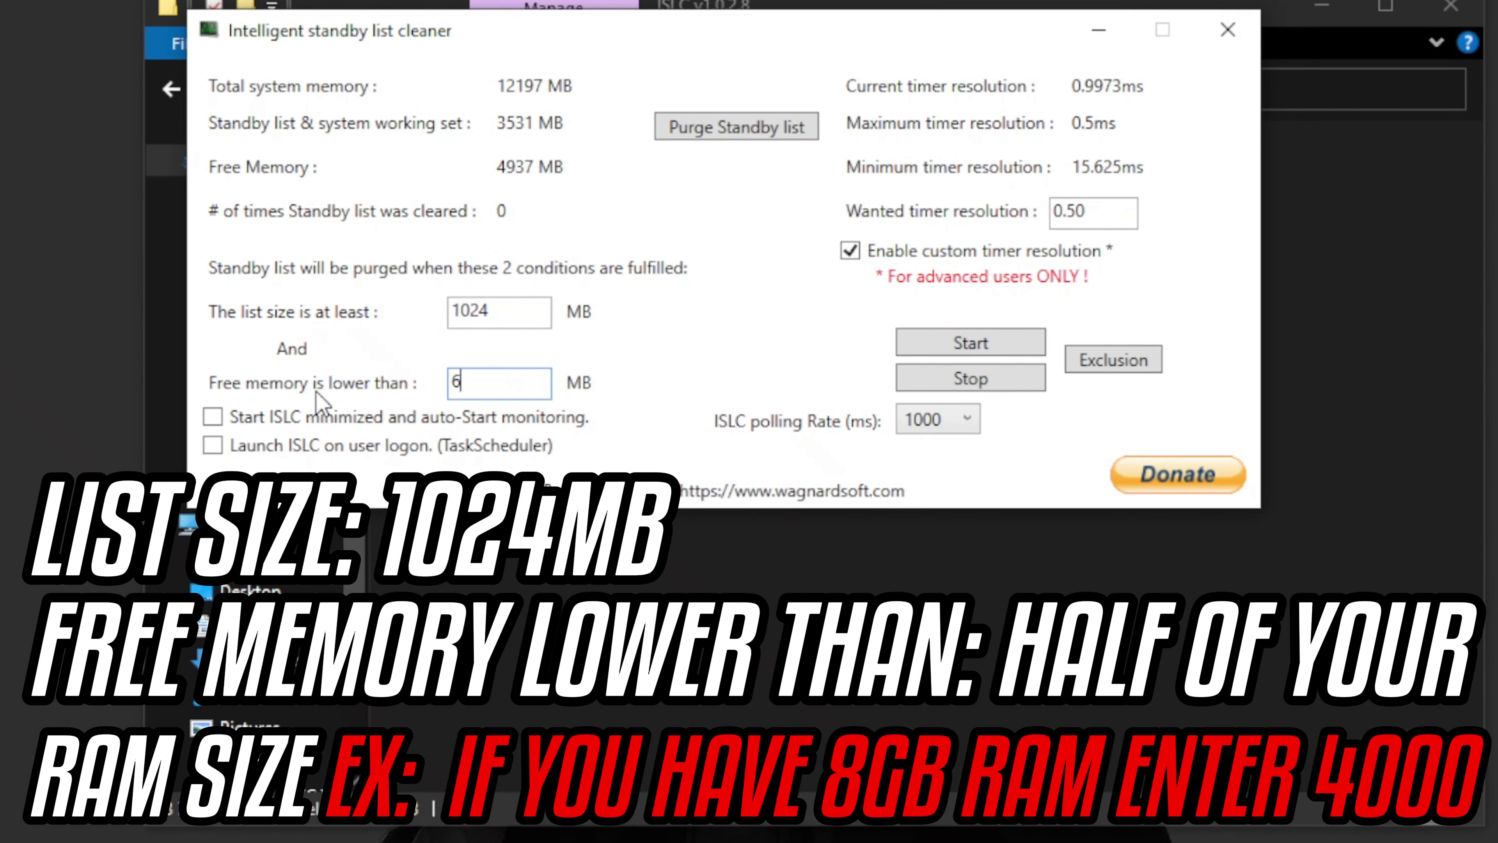
# - Set the wanted timer resolution to 0.50 and enable the custom timer resolution
pyautogui.click(909, 260)
pyautogui.moveTo(1113, 213); pyautogui.dragTo(934, 219)
pyautogui.press('BackSpace')
pyautogui.write('0.00')
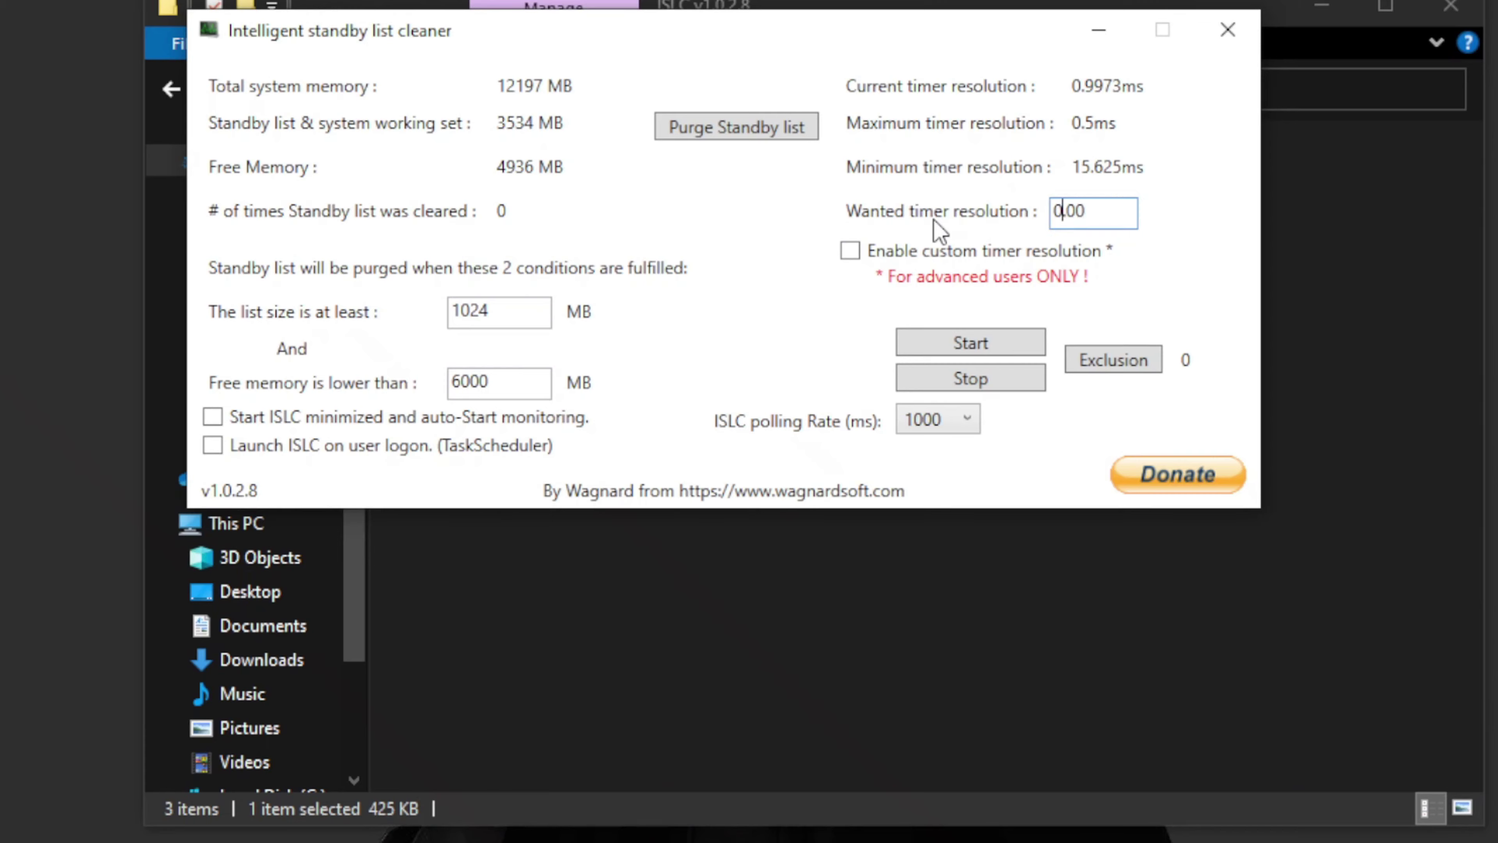
pyautogui.write('50')
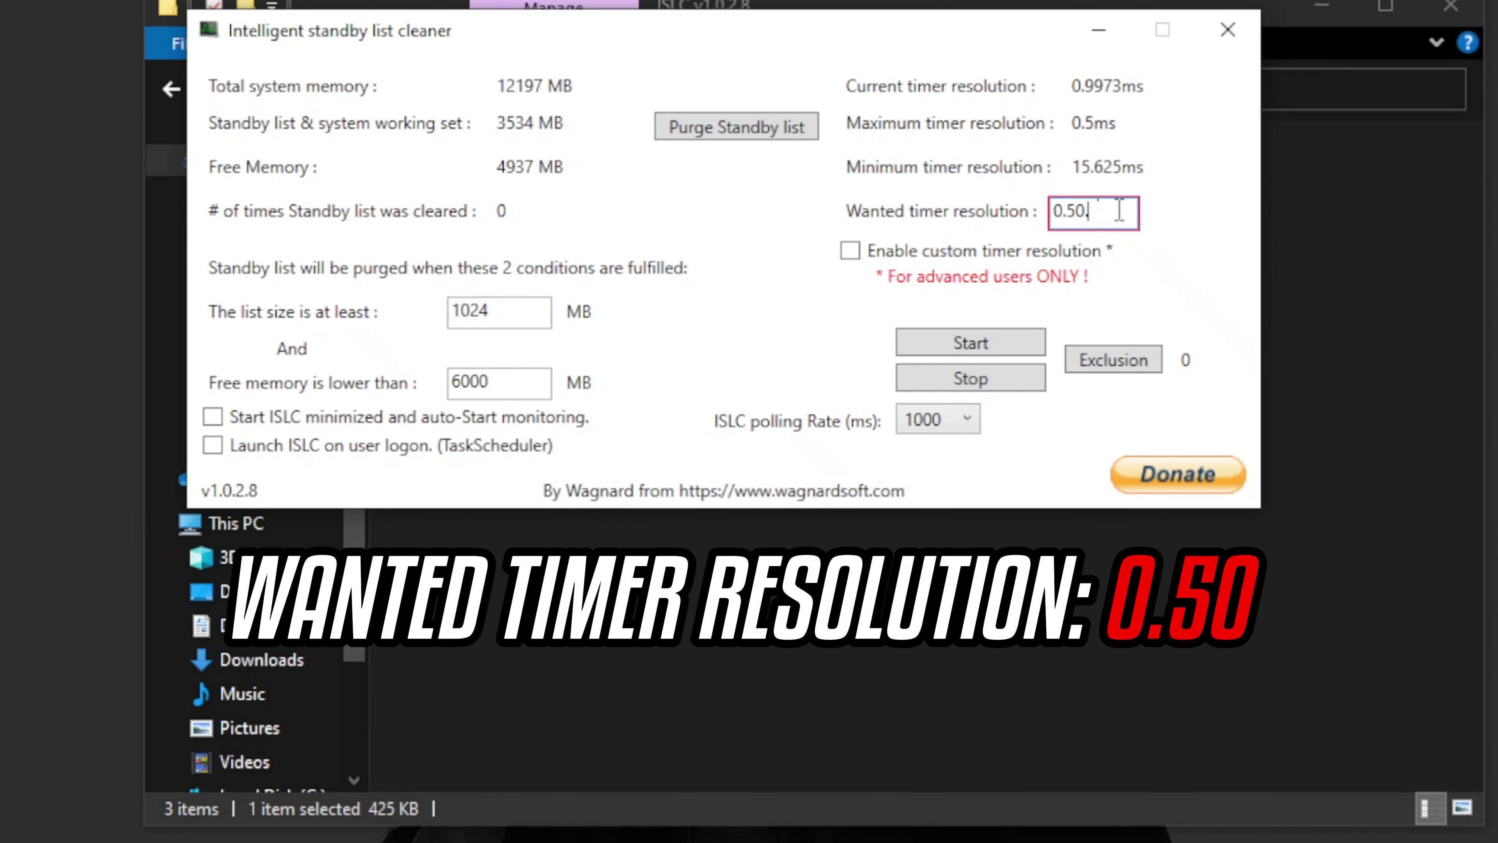
pyautogui.click(850, 251)
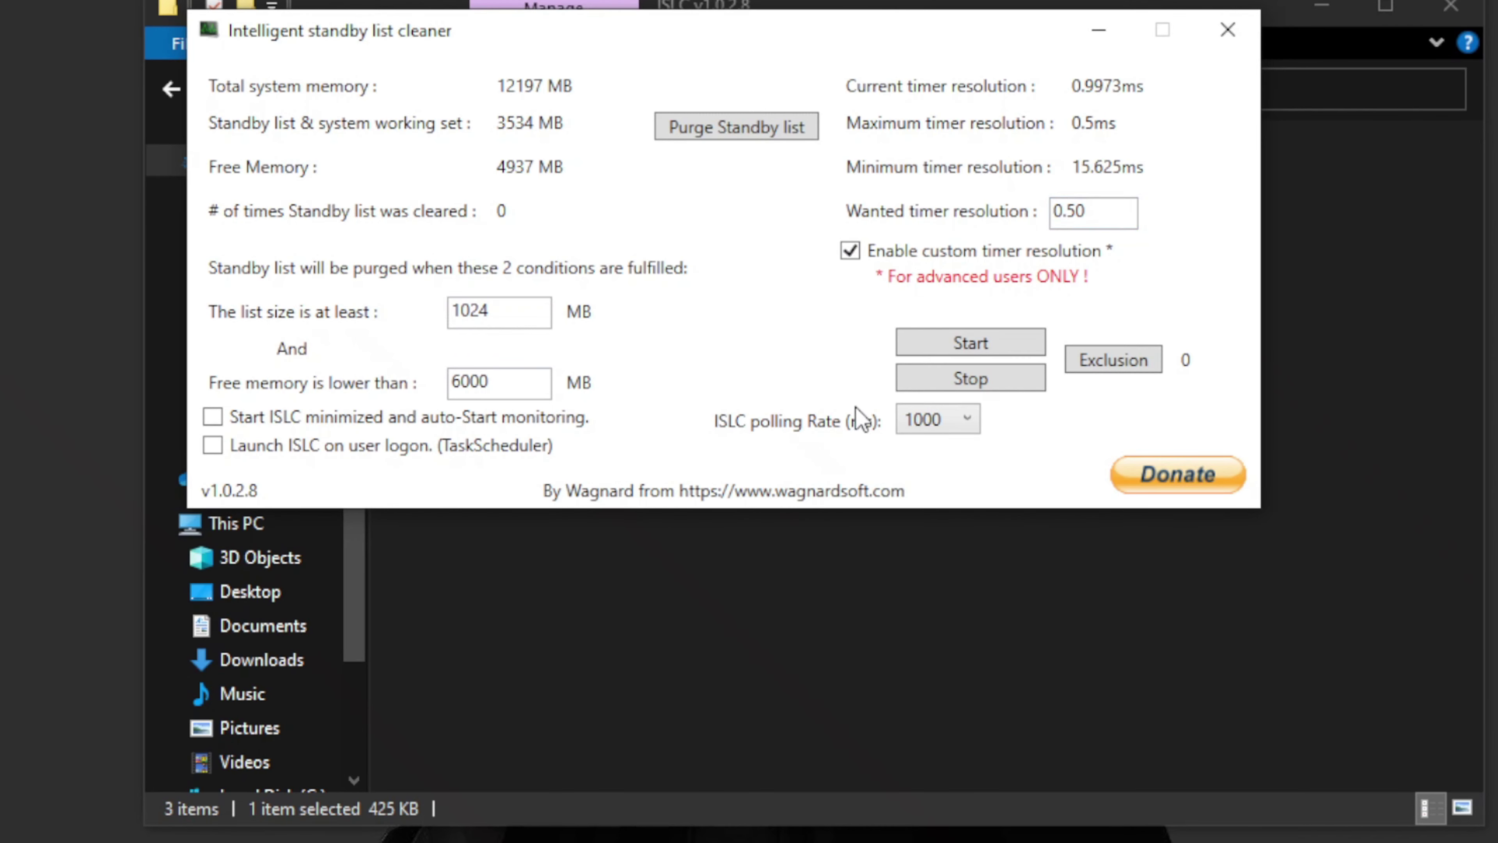
# - Try an ISLC polling rate of 500 ms and settle on 1000 ms
pyautogui.click(943, 419)
pyautogui.click(961, 479)
pyautogui.click(959, 420)
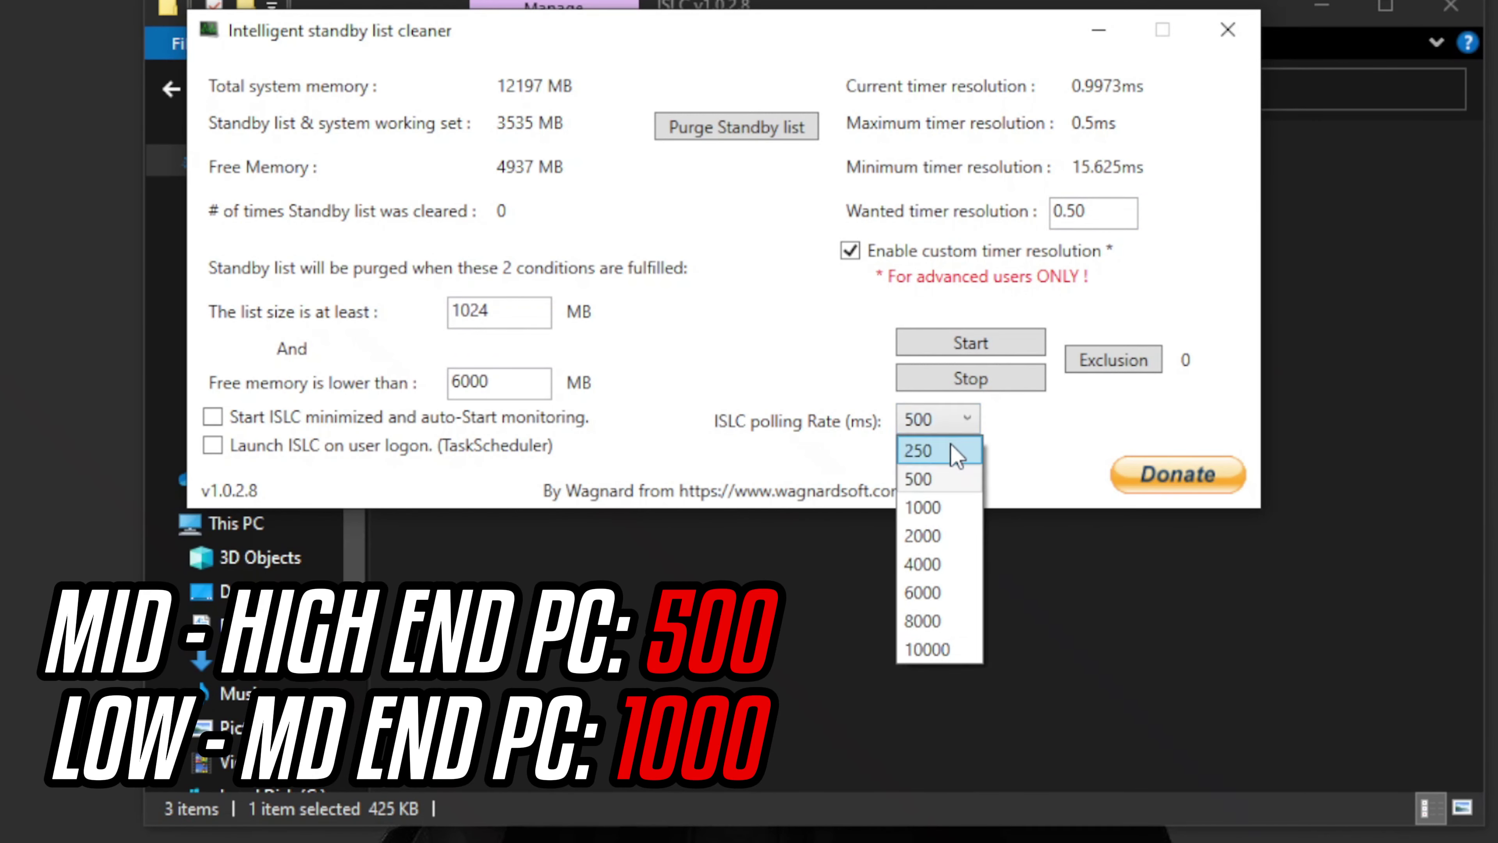
pyautogui.click(960, 507)
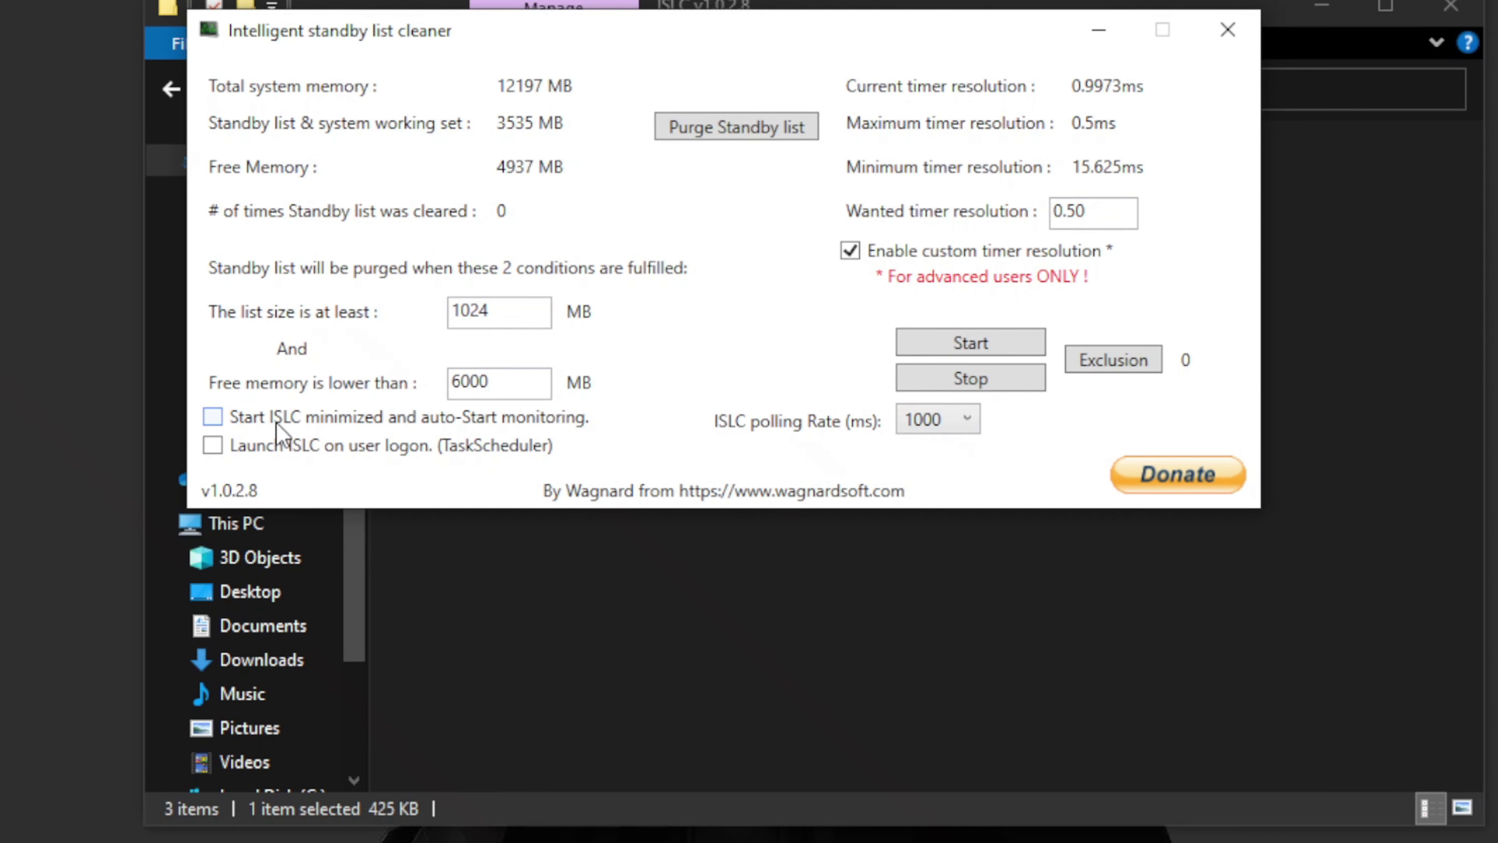
# - Enable minimized auto-start monitoring and launch on user logon, and start ISLC before minimizing its window
pyautogui.click(215, 449)
pyautogui.click(944, 342)
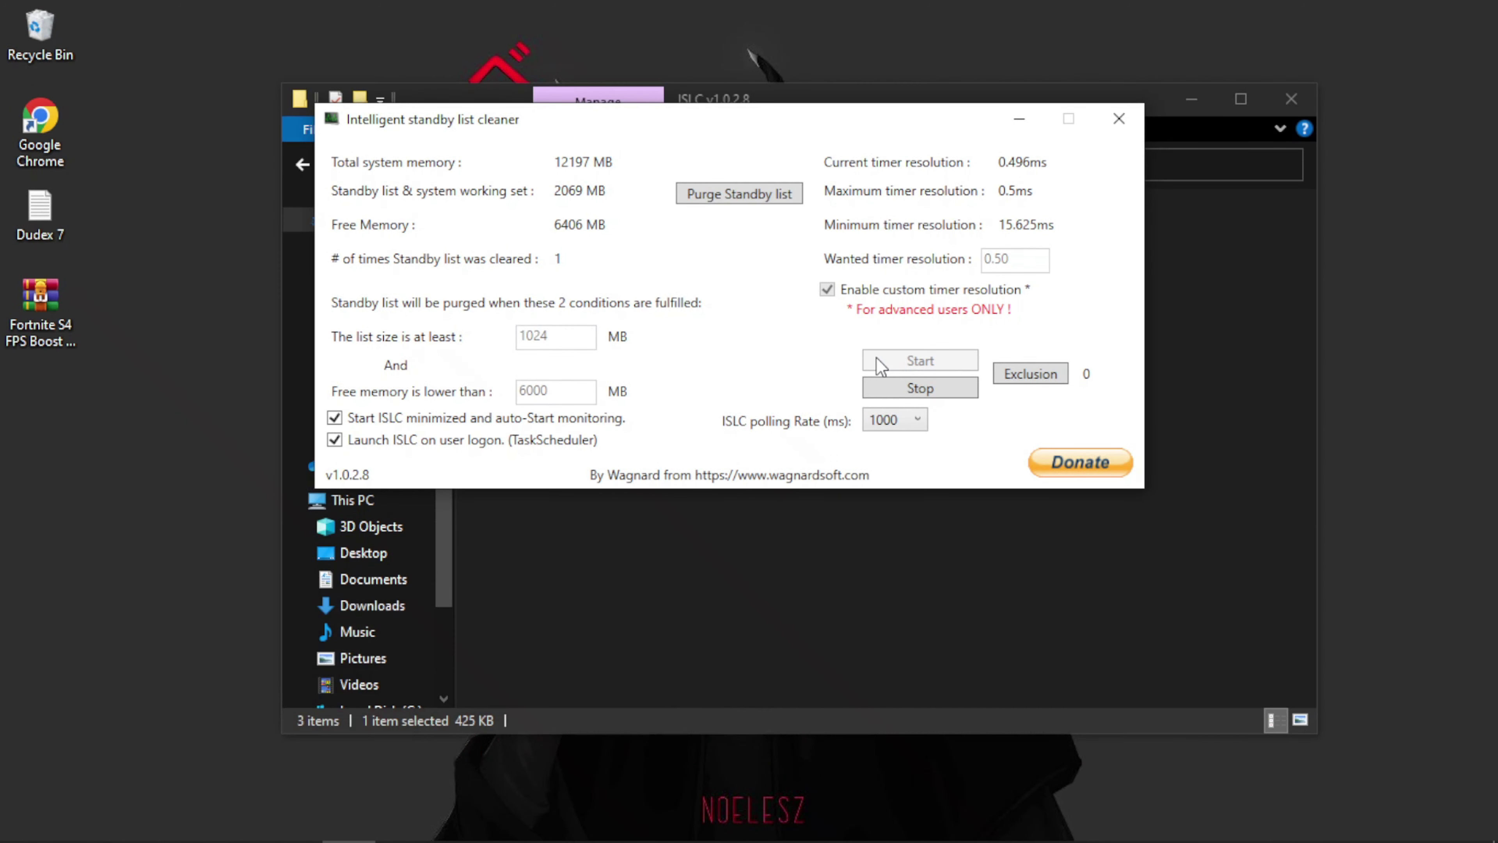
pyautogui.click(1019, 118)
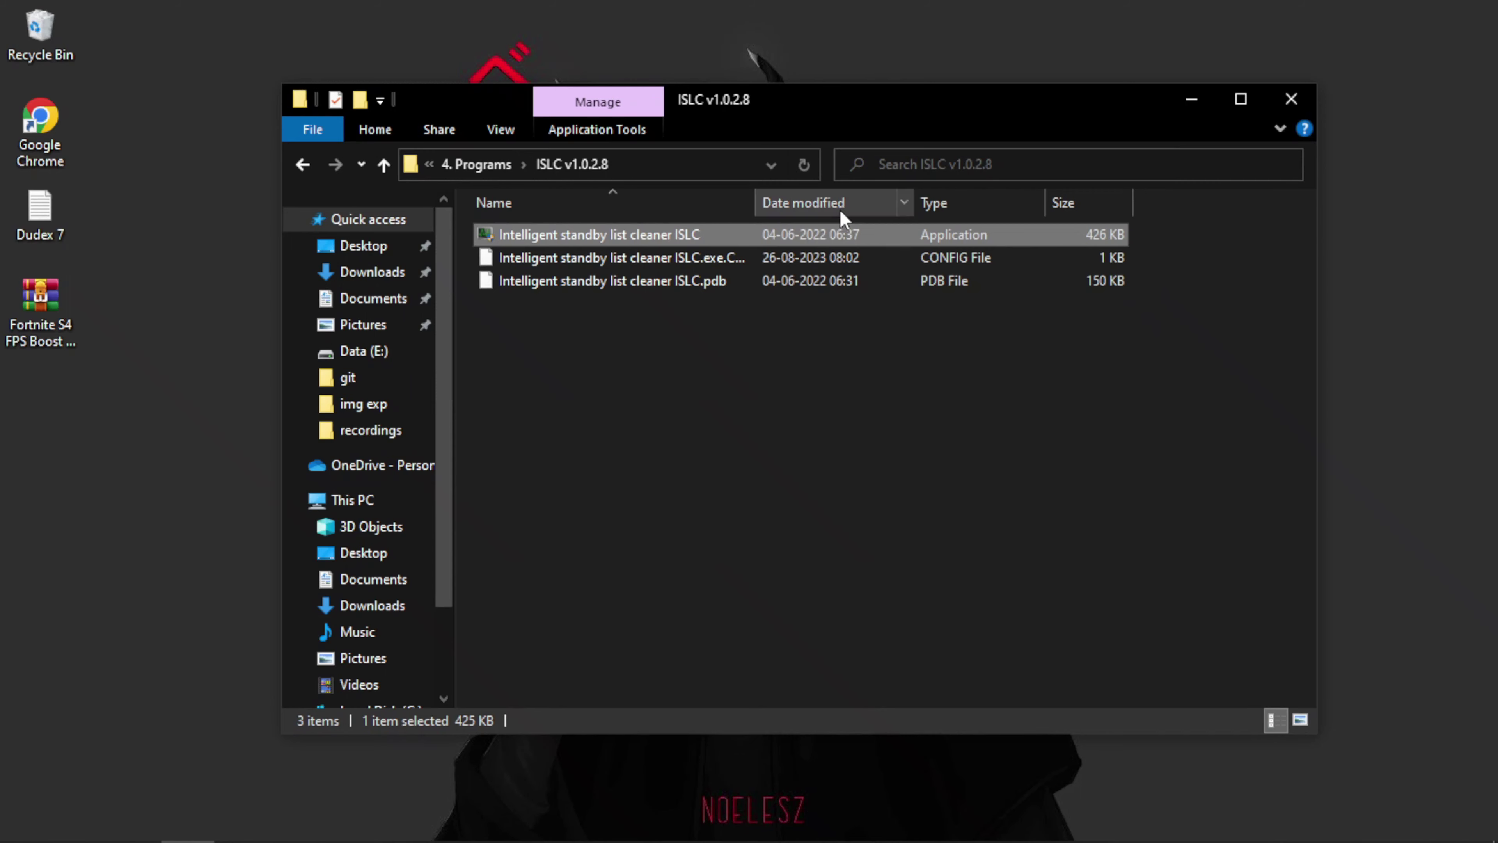
# - Locate the Mem Reduct setup file in 4. Programs > Mem Reduct and launch the installed Mem Reduct app
pyautogui.click(303, 165)
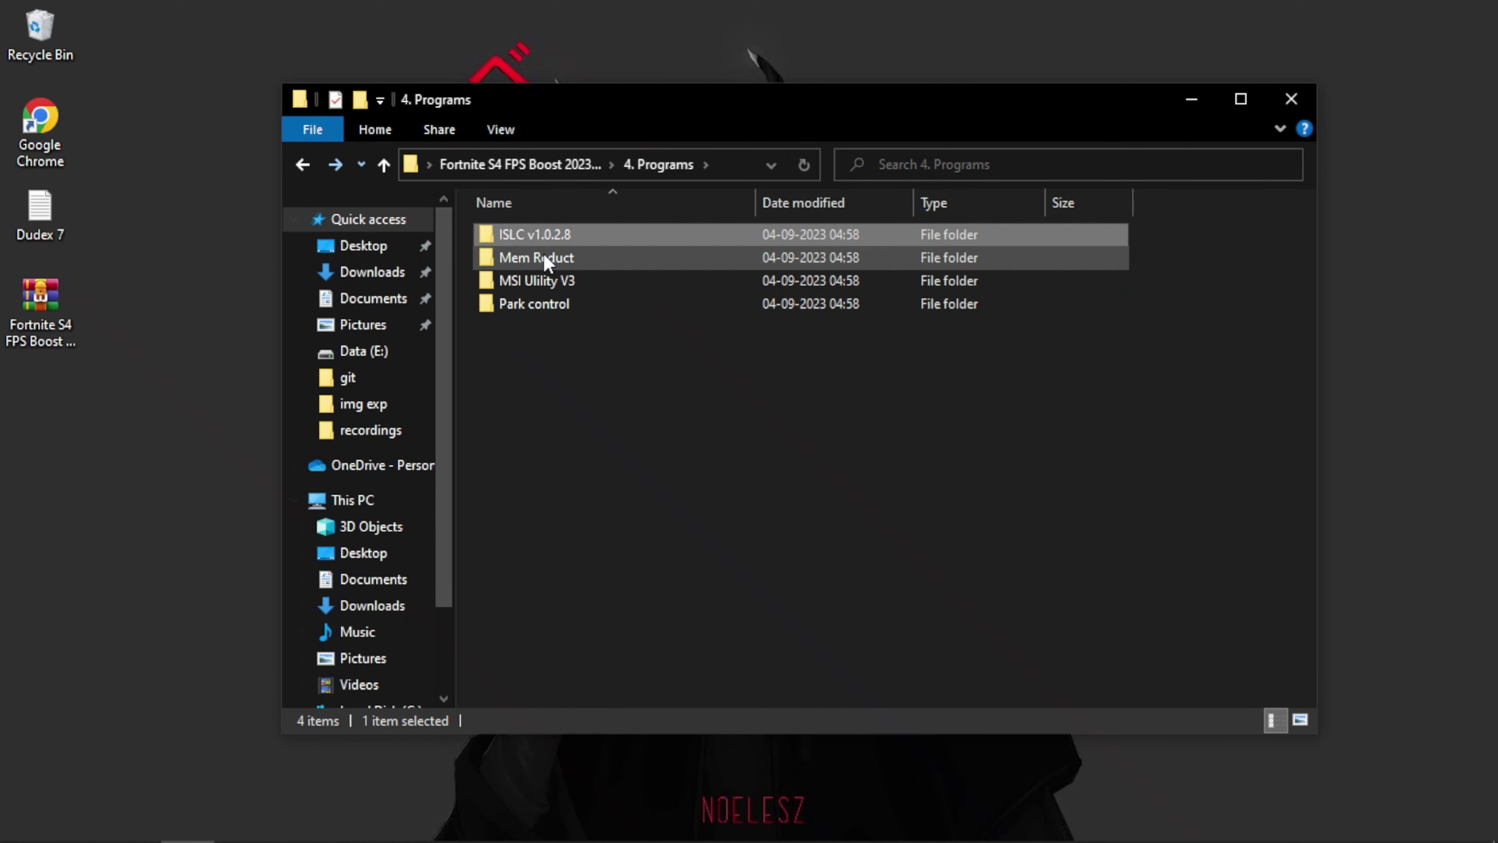
pyautogui.doubleClick(544, 257)
pyautogui.click(557, 241)
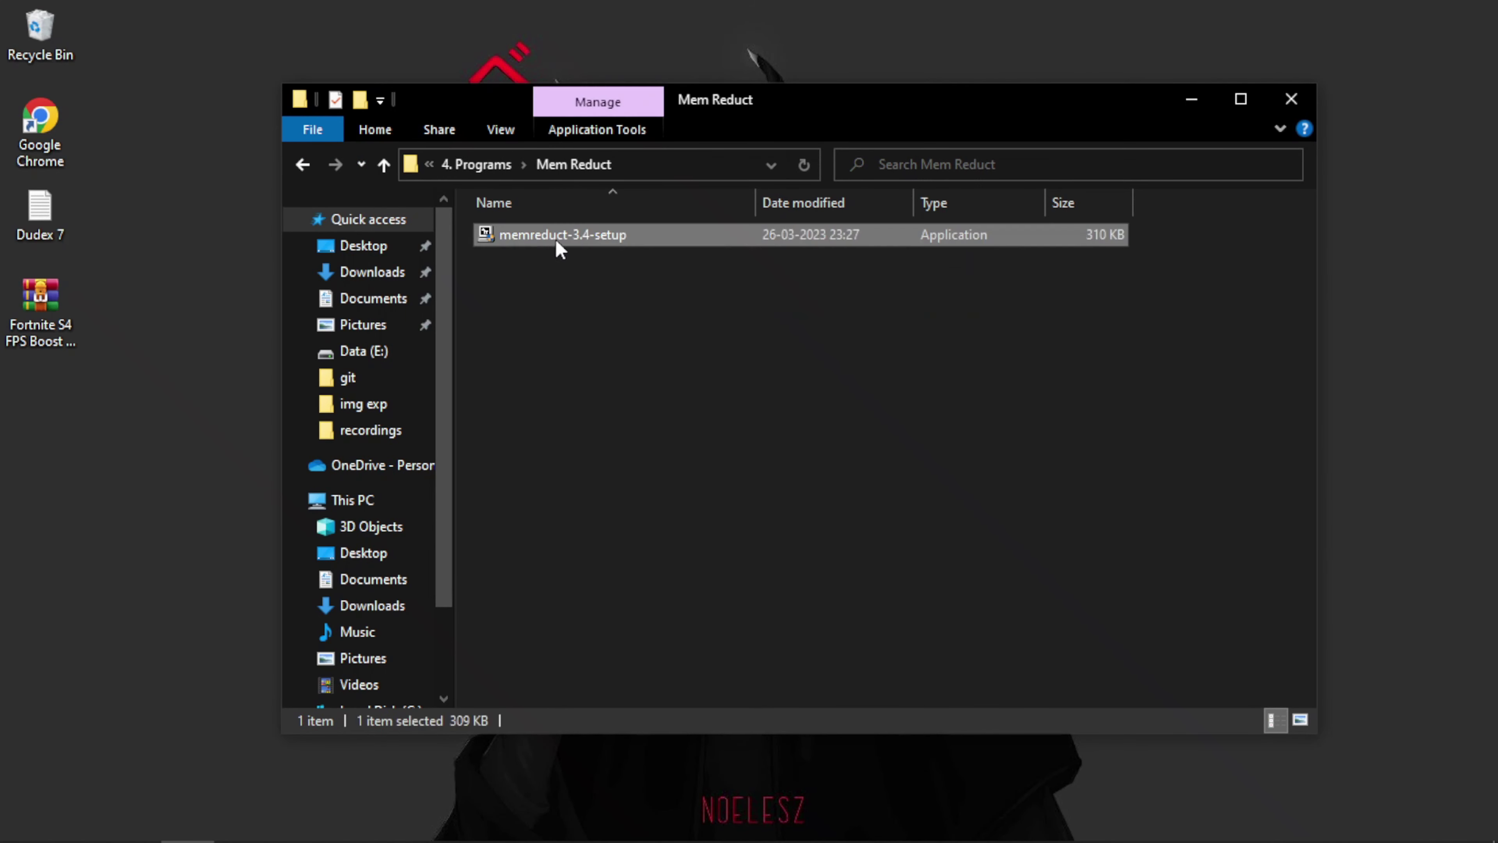
pyautogui.press('super')
pyautogui.write('mem')
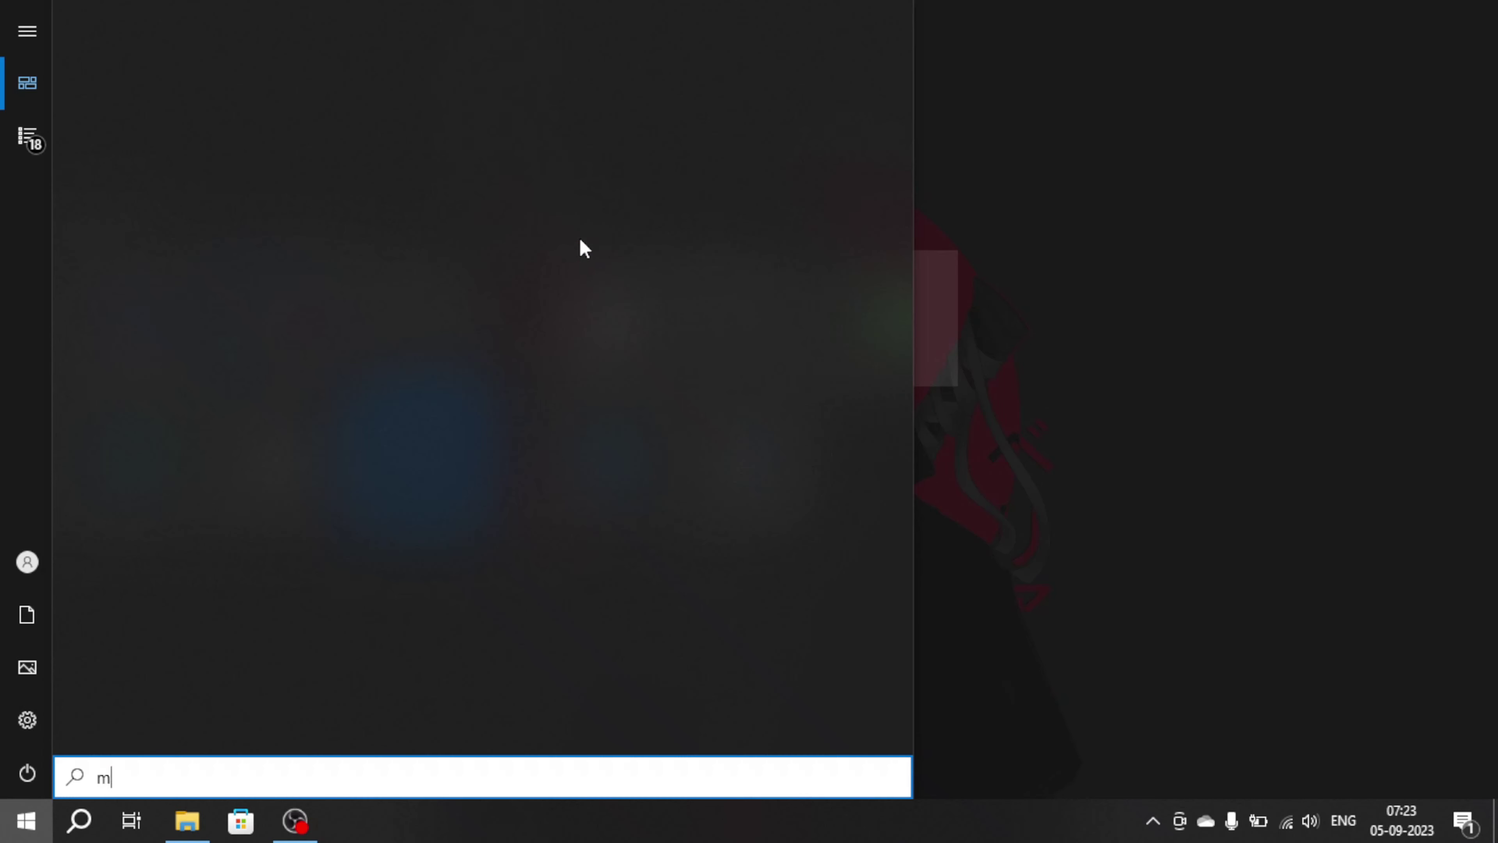
pyautogui.click(285, 100)
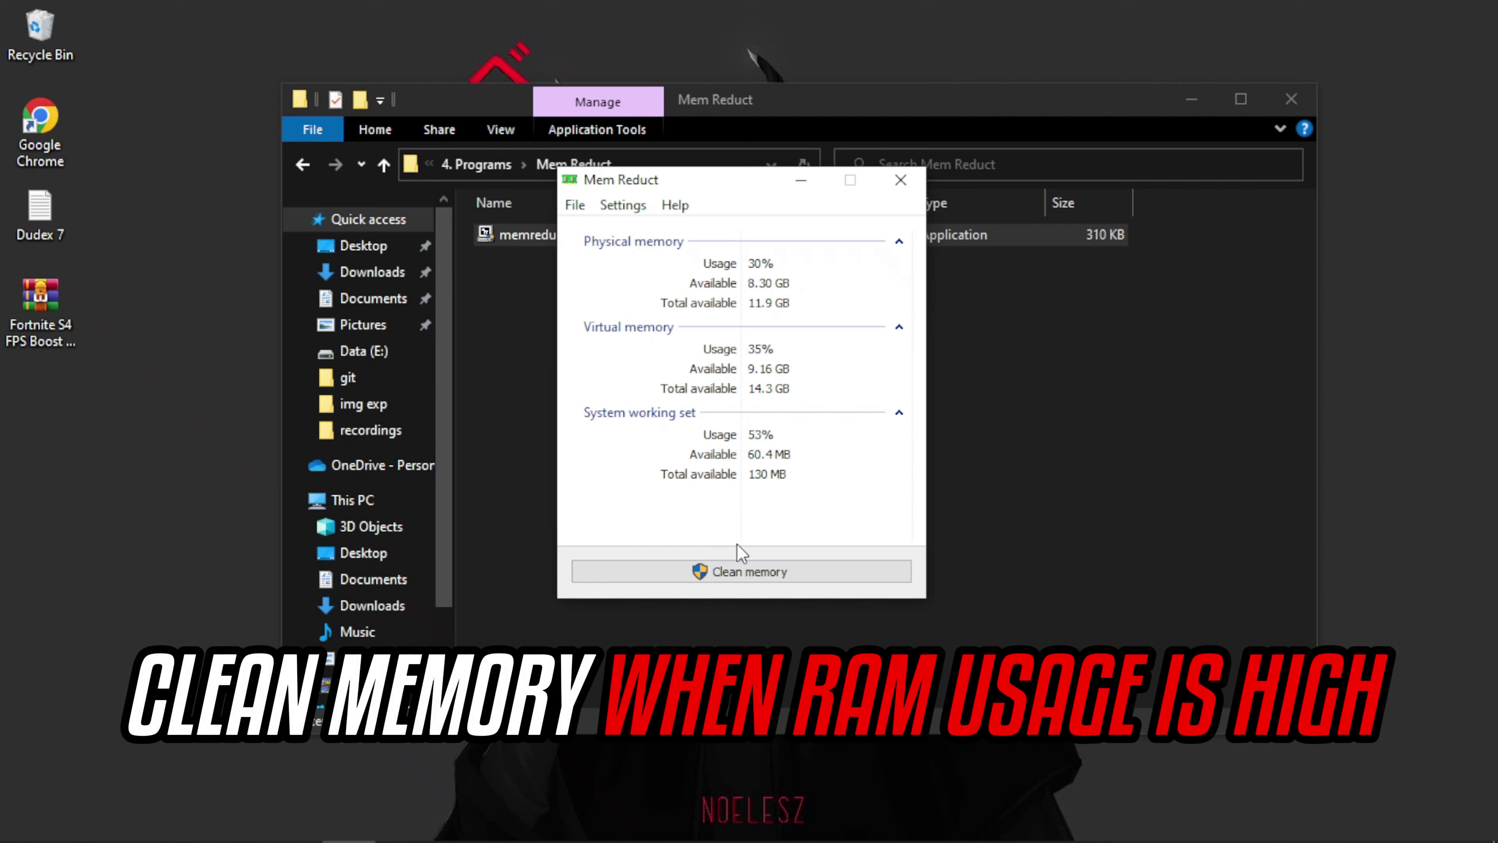
# - Clean the memory in Mem Reduct with administrator rights and confirm the cleaning
pyautogui.click(752, 570)
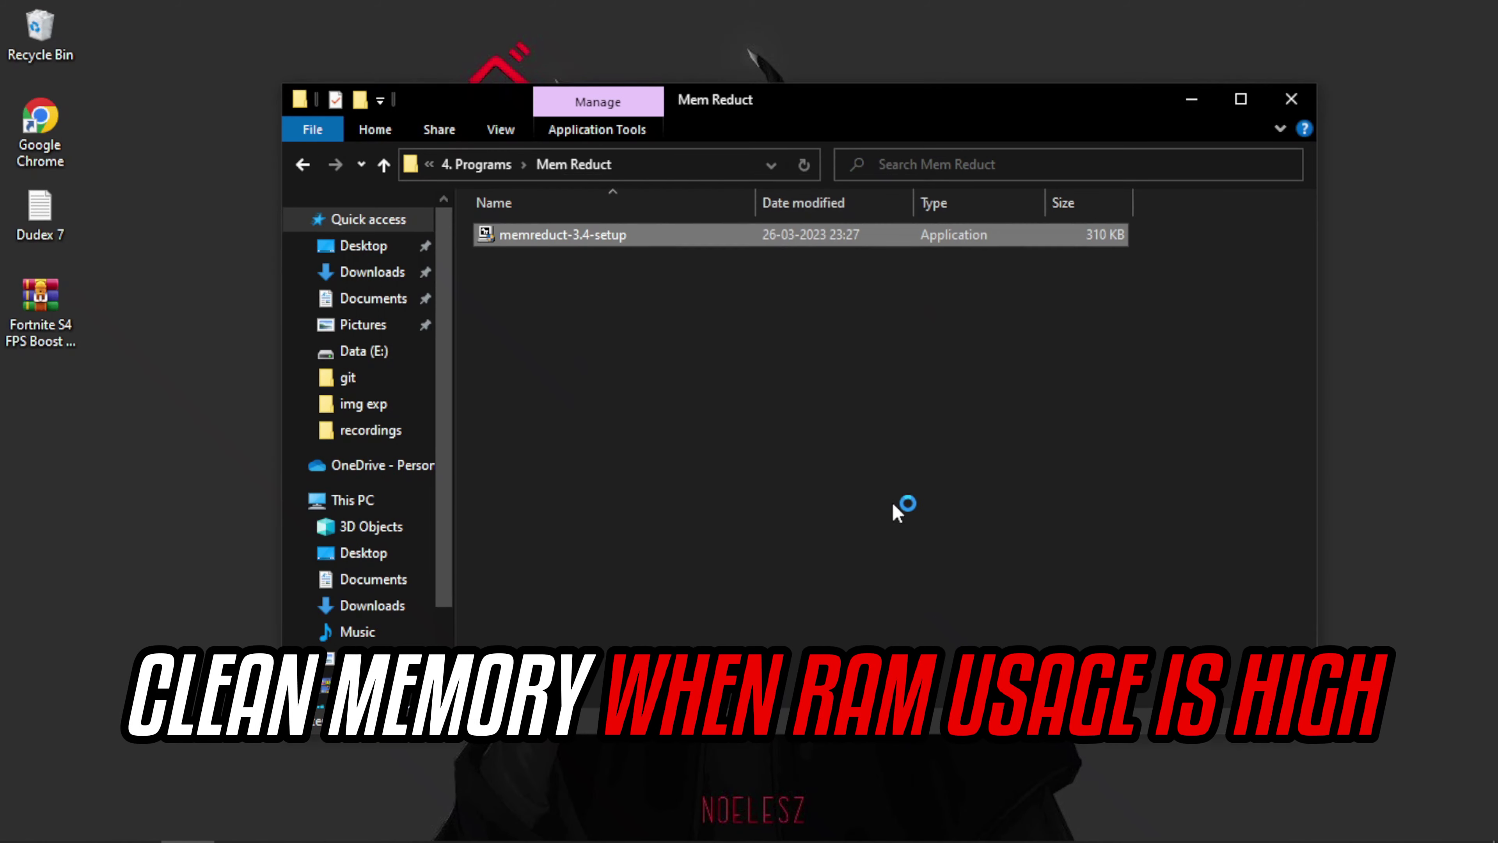
pyautogui.click(771, 573)
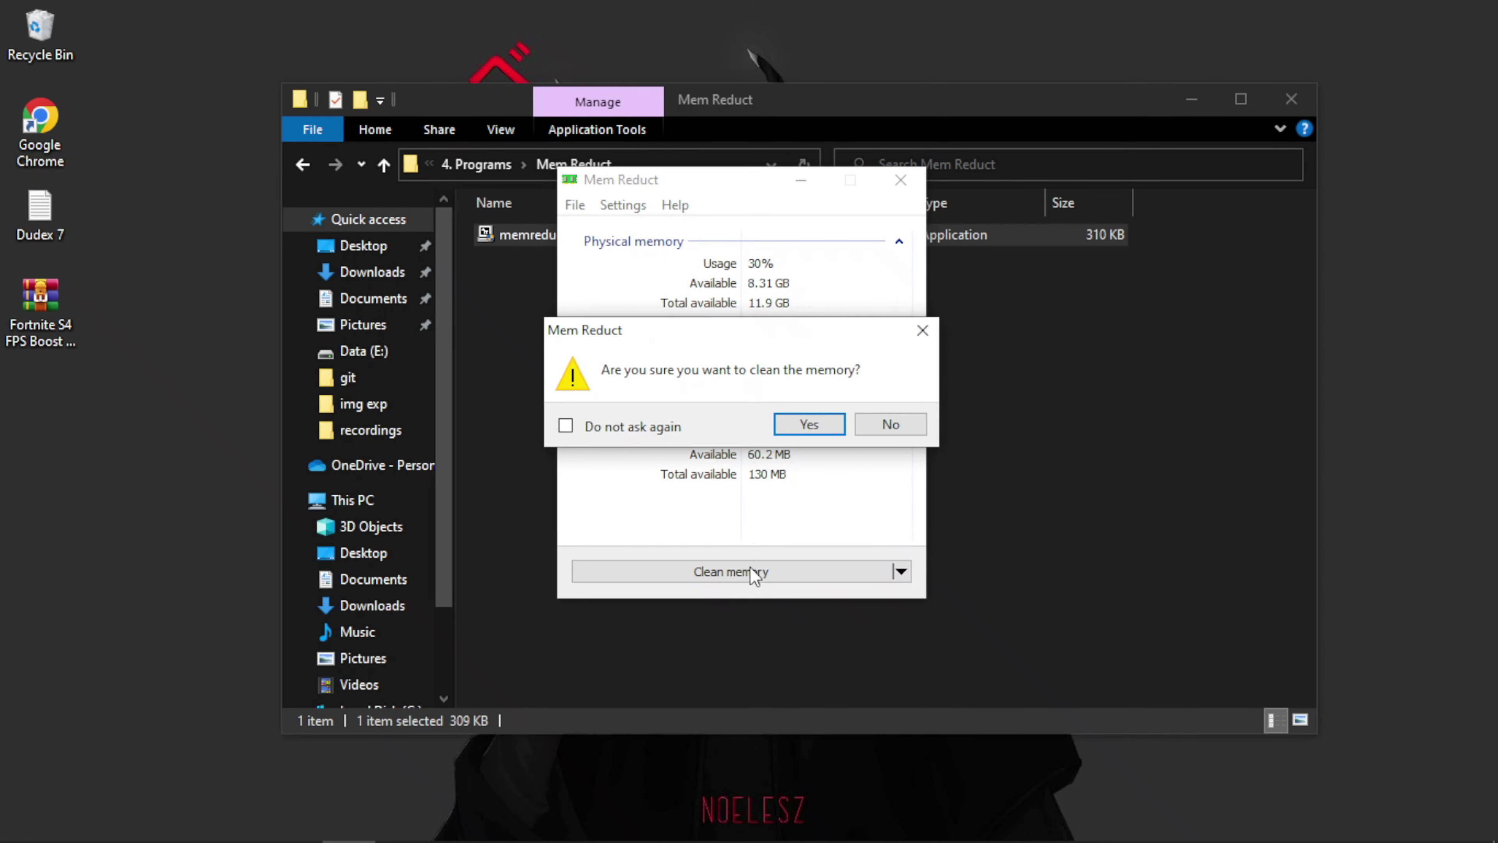
pyautogui.click(809, 425)
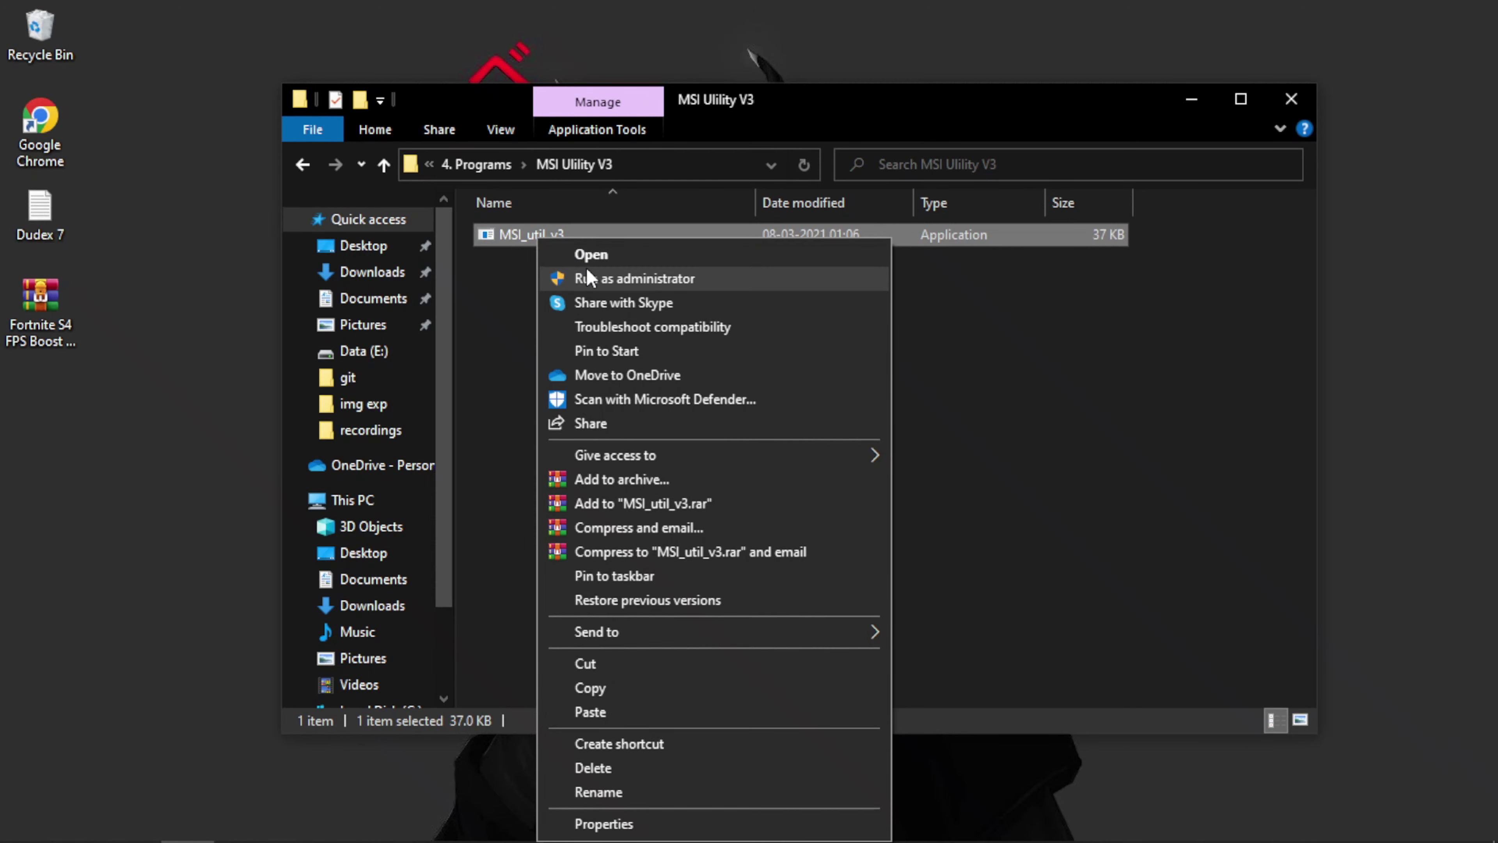
# - Run MSI_util_v3 from the MSI Utility V3 folder as administrator and move its window clear of the desktop icons
pyautogui.click(591, 274)
pyautogui.press('Return')
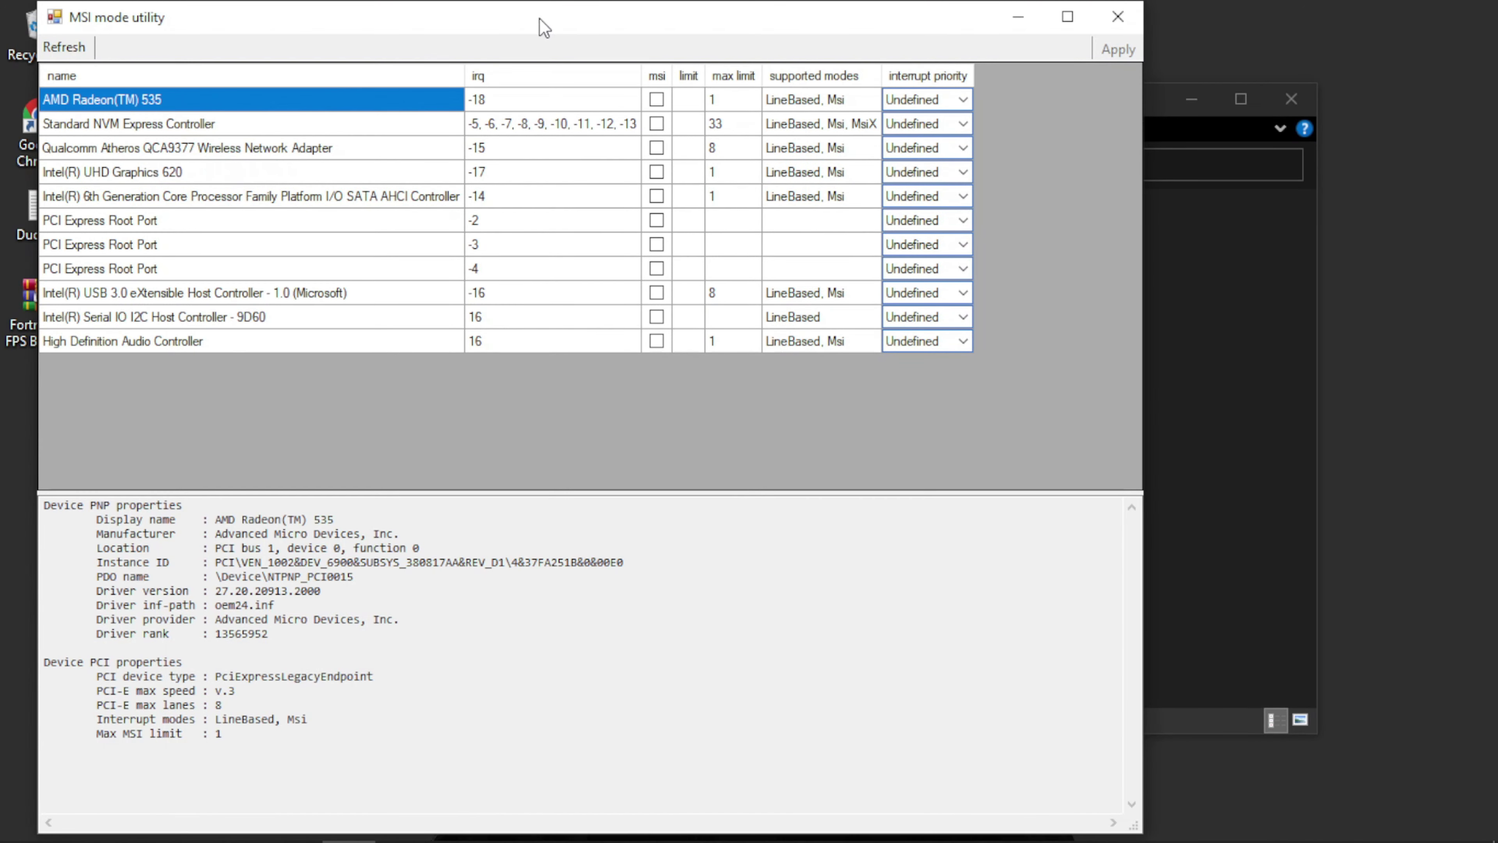
pyautogui.moveTo(539, 18); pyautogui.dragTo(647, 34)
# - Enable MSI mode for the AMD Radeon(TM) 535 with High interrupt priority, apply the changes, and close the utility
pyautogui.click(765, 114)
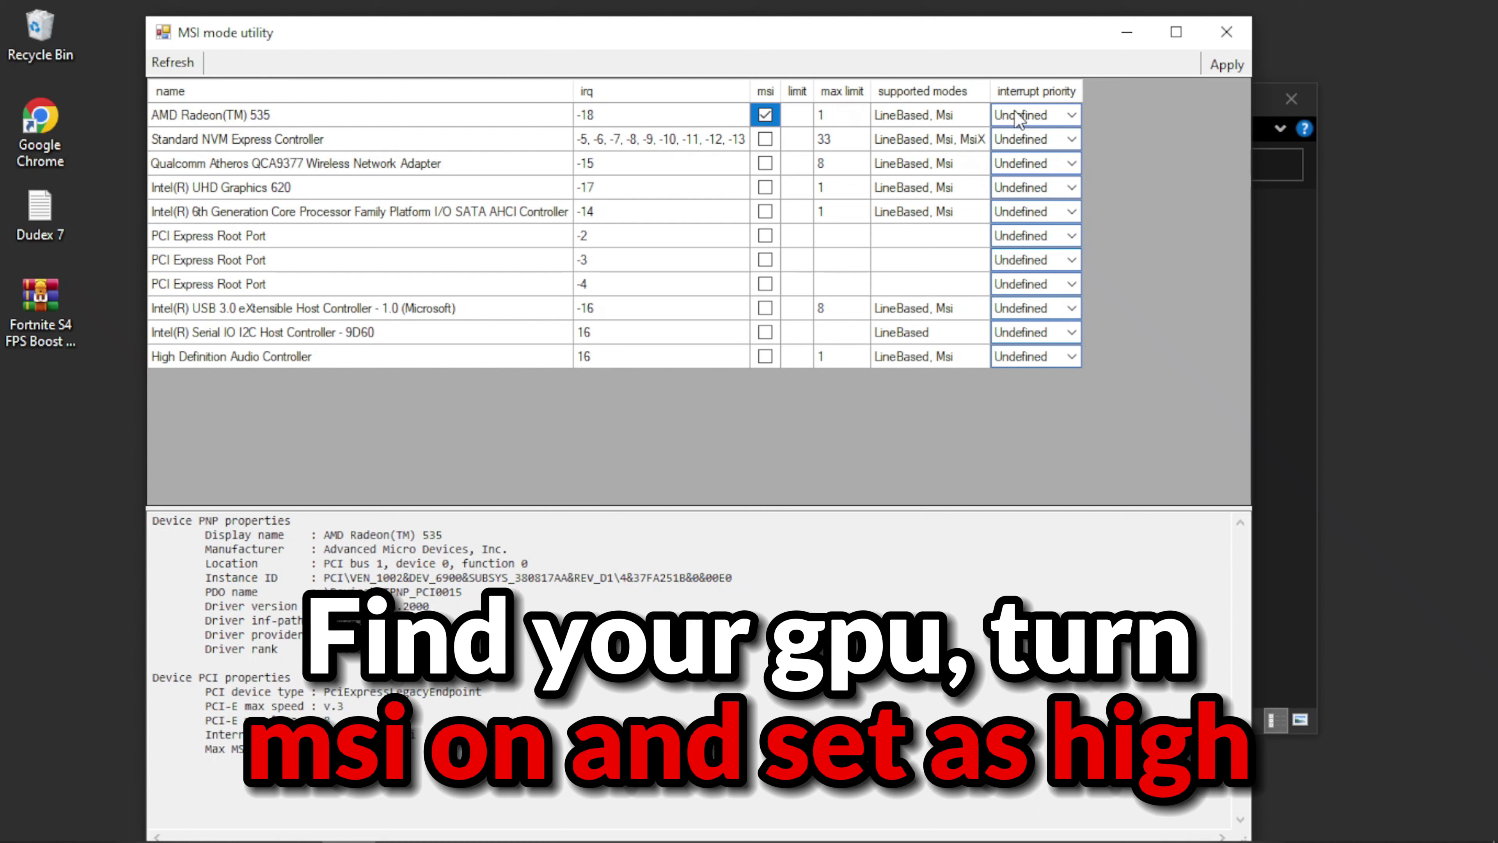
pyautogui.click(1041, 121)
pyautogui.click(1018, 185)
pyautogui.click(1216, 66)
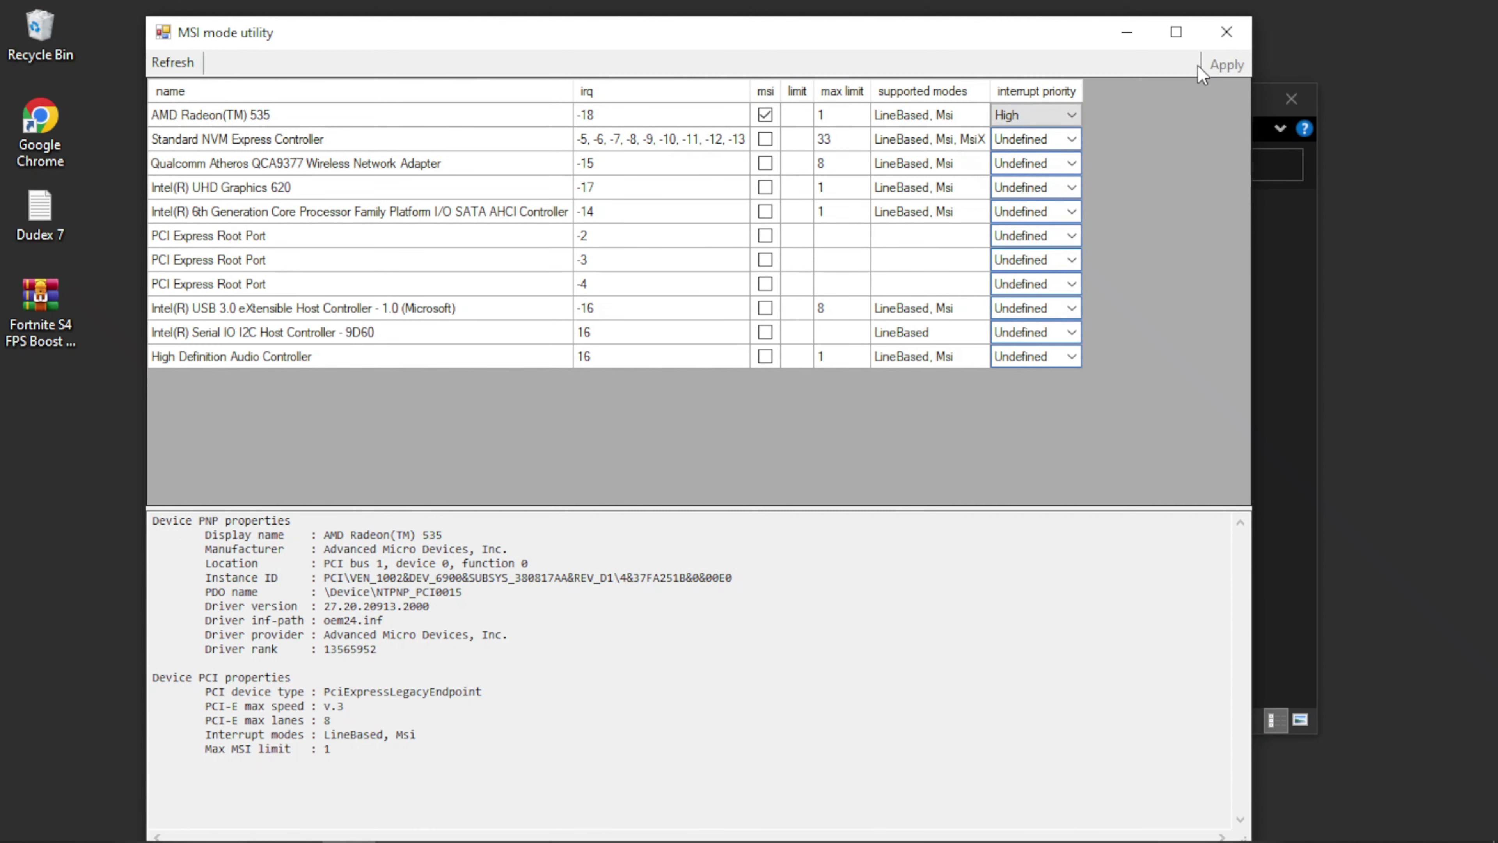
pyautogui.click(1230, 32)
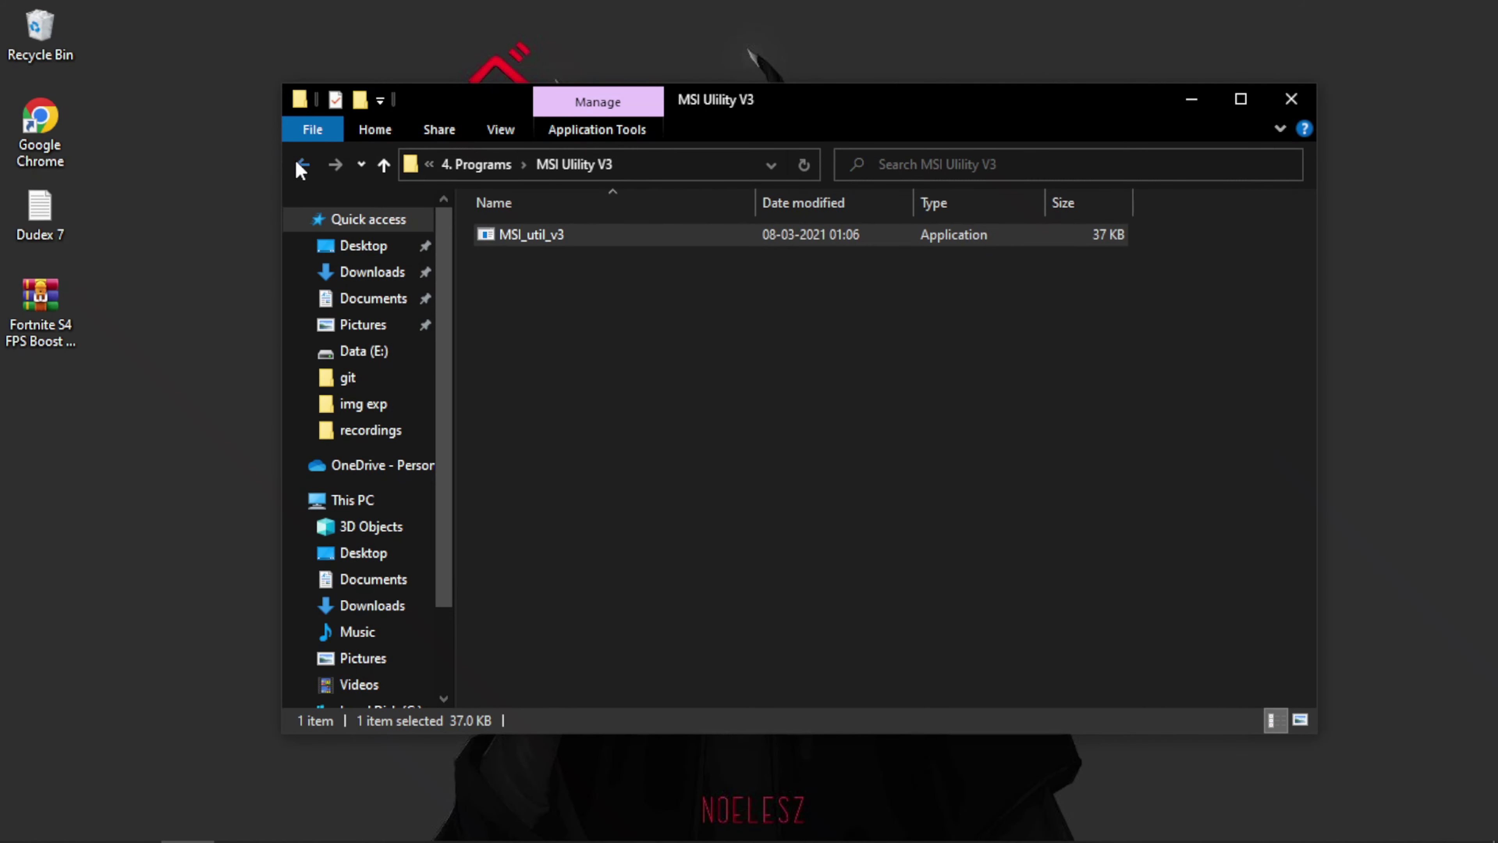
# - Locate the ParkControl guide and setup file in 4. Programs > Park control and launch the installed ParkControl app
pyautogui.click(302, 166)
pyautogui.doubleClick(535, 303)
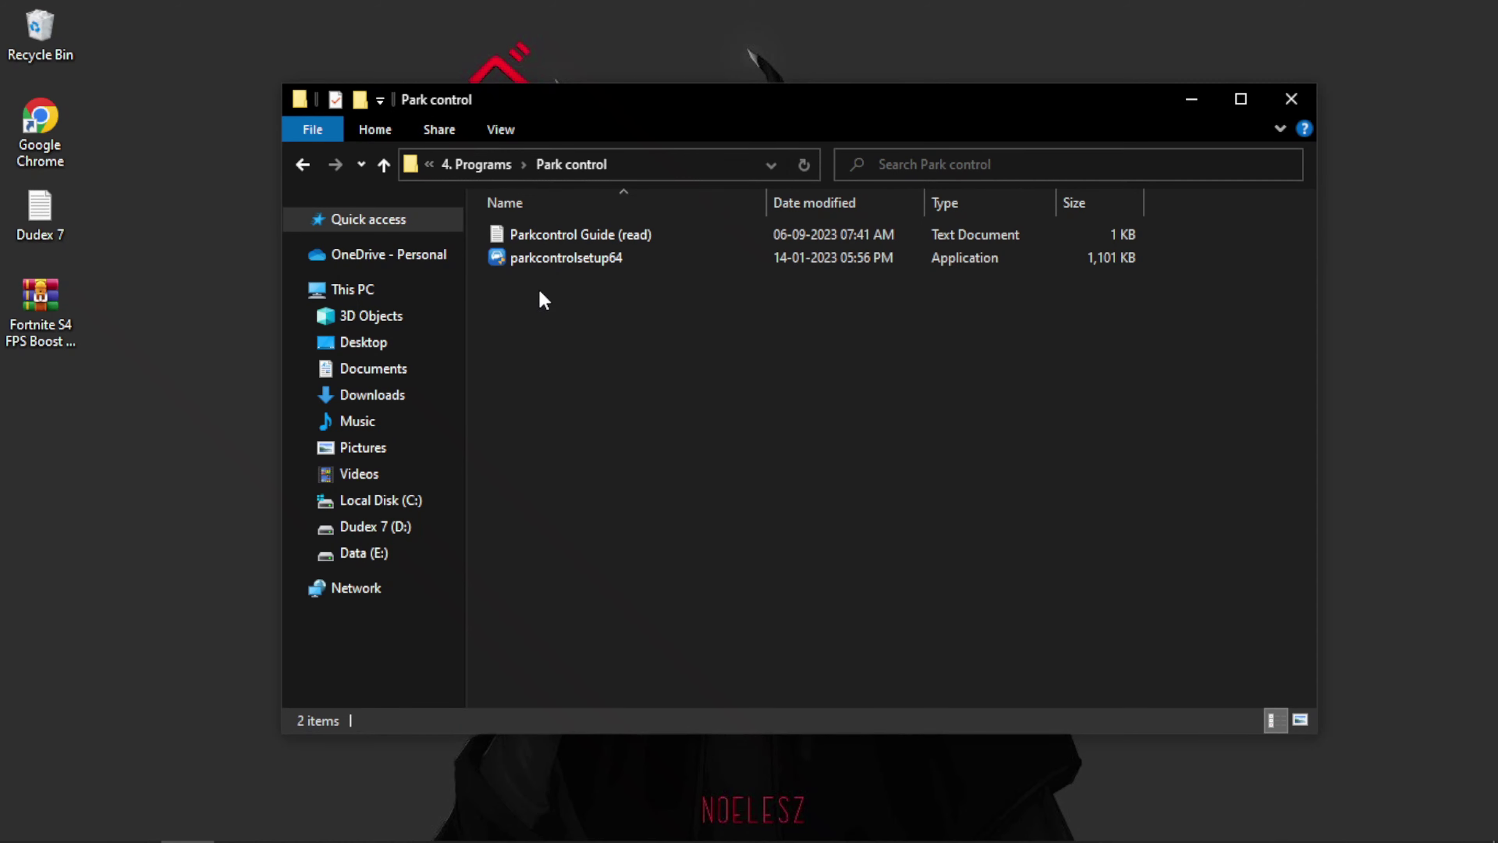
pyautogui.click(596, 234)
pyautogui.click(606, 260)
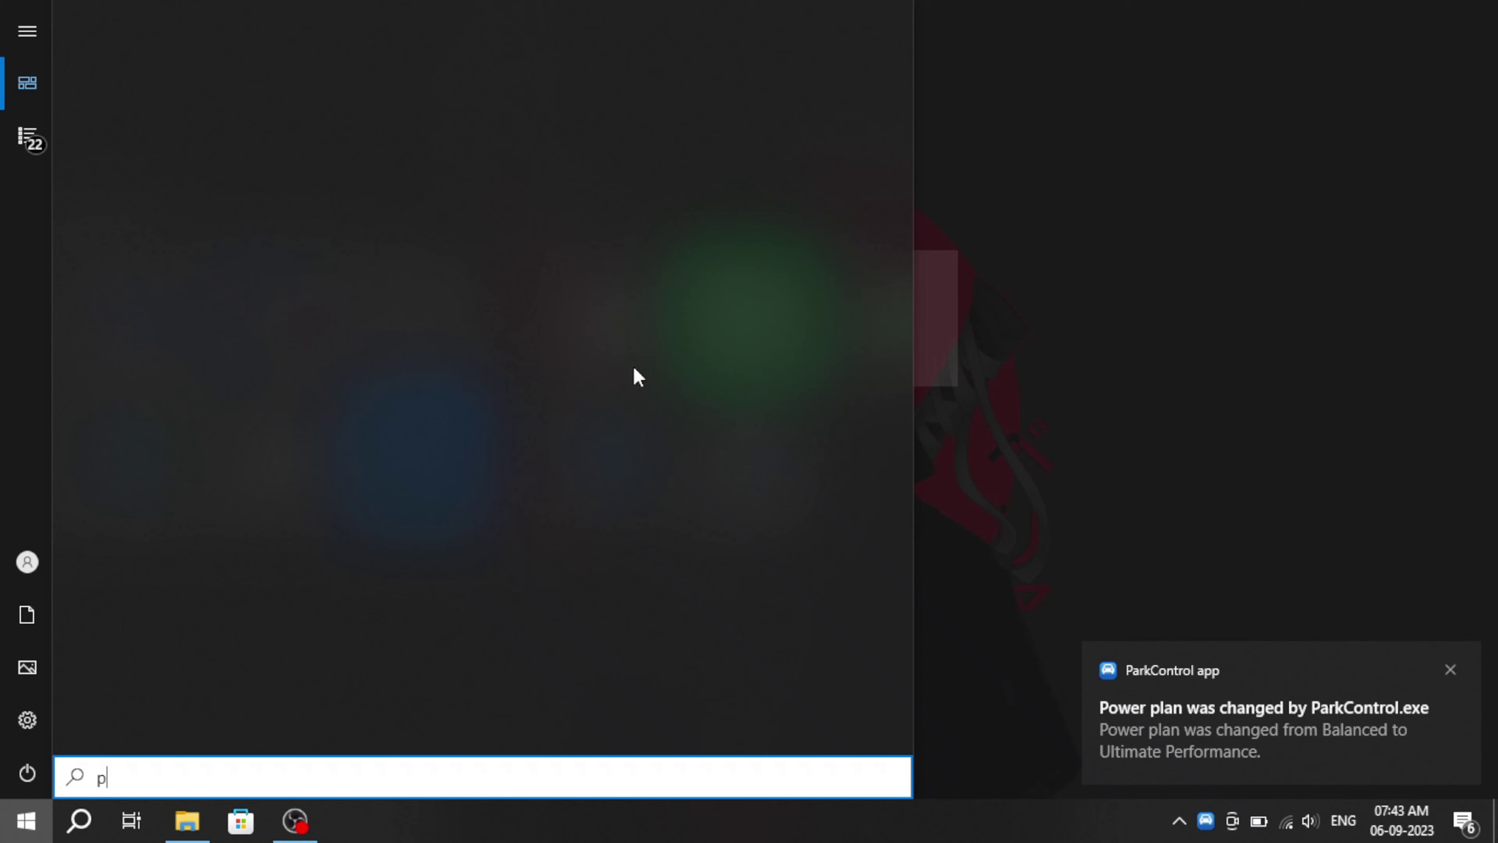
pyautogui.write('ar')
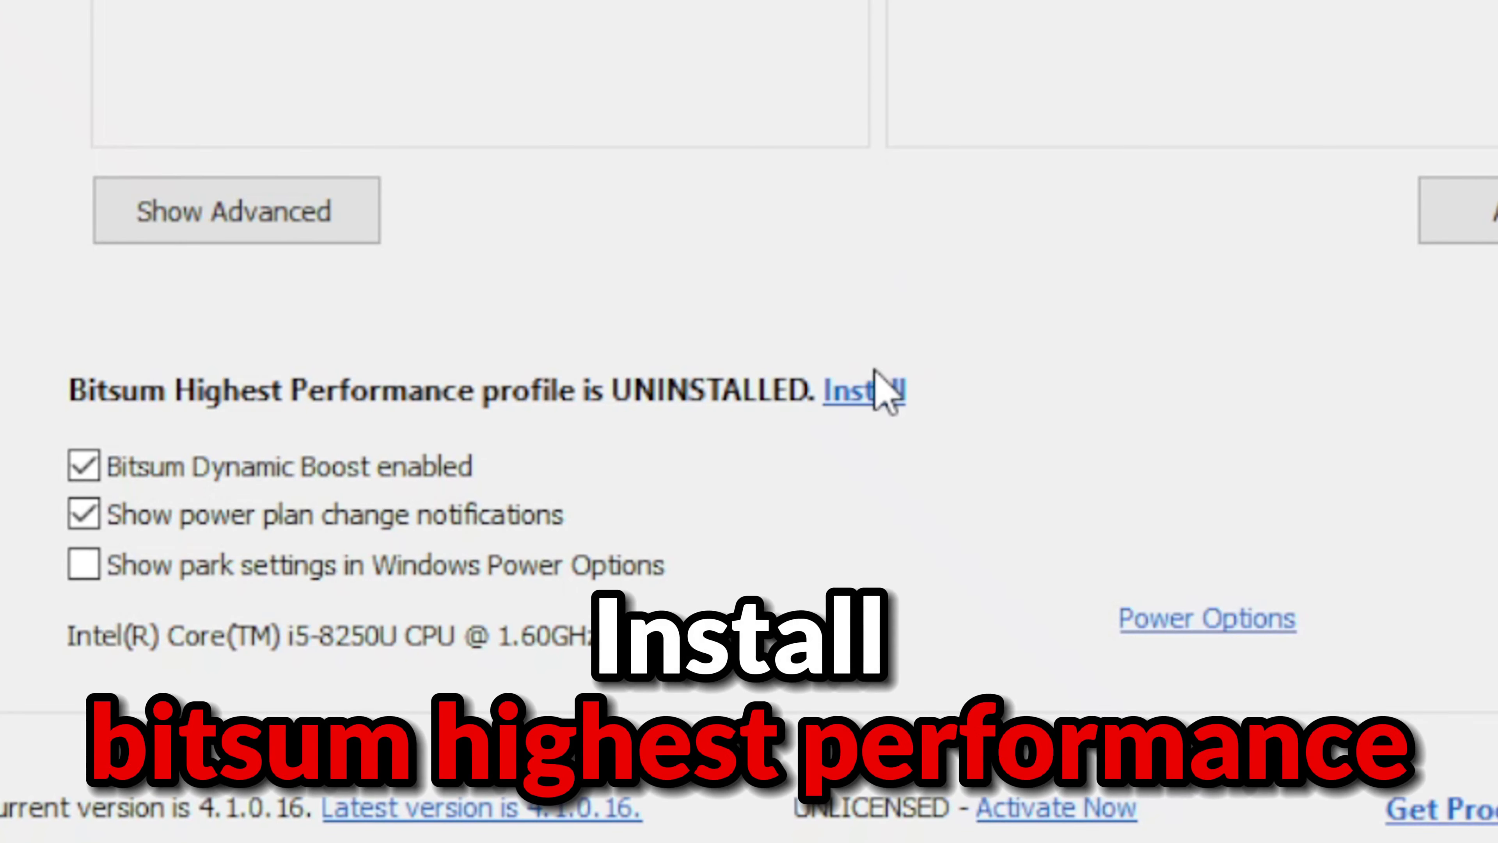
# - Install the Bitsum Highest Performance profile in ParkControl, select it as the power profile, and make it active
pyautogui.click(554, 548)
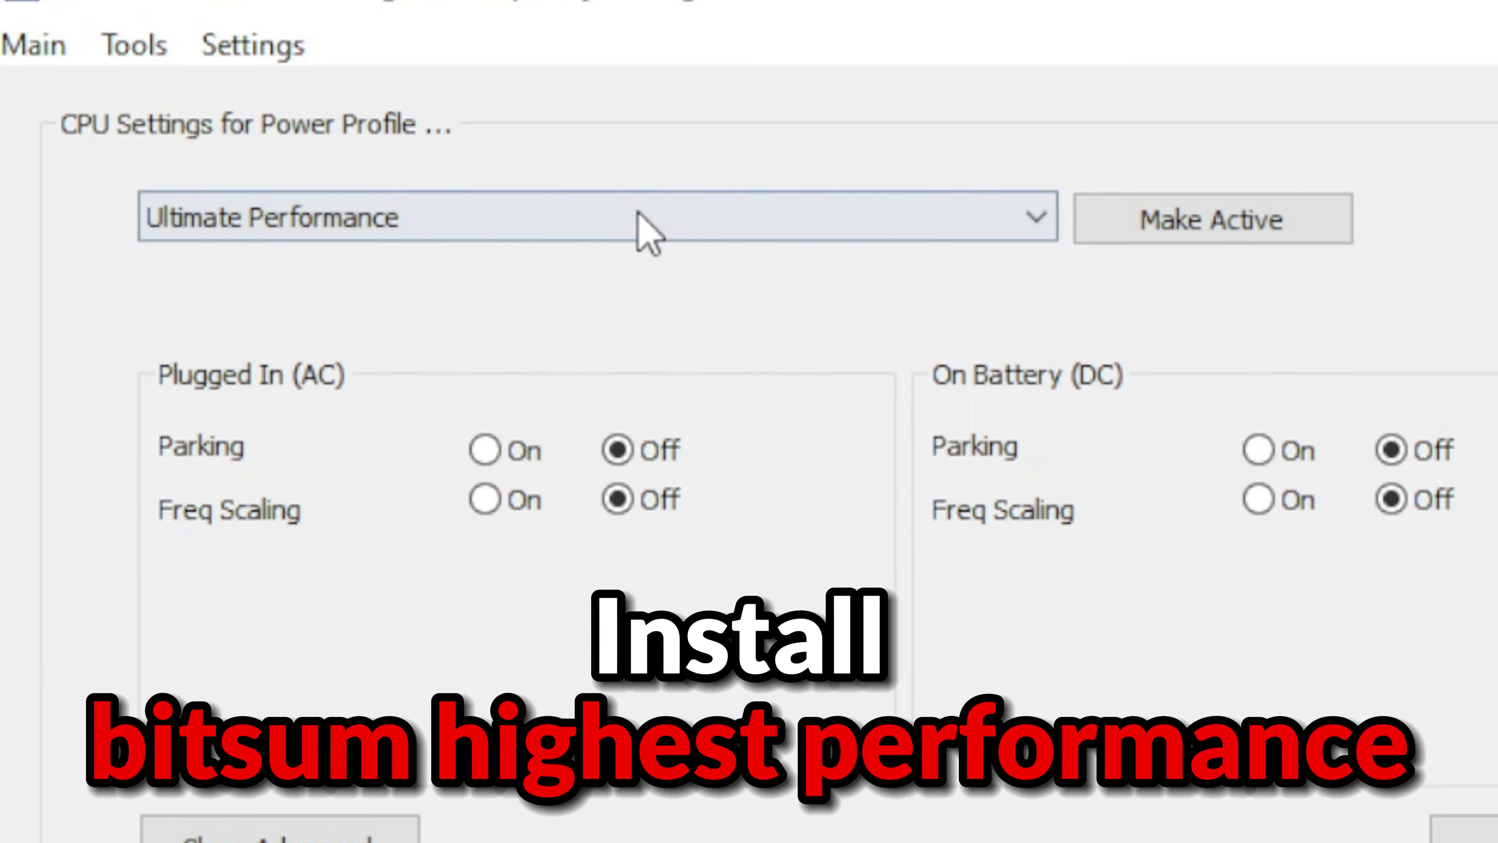
pyautogui.click(640, 219)
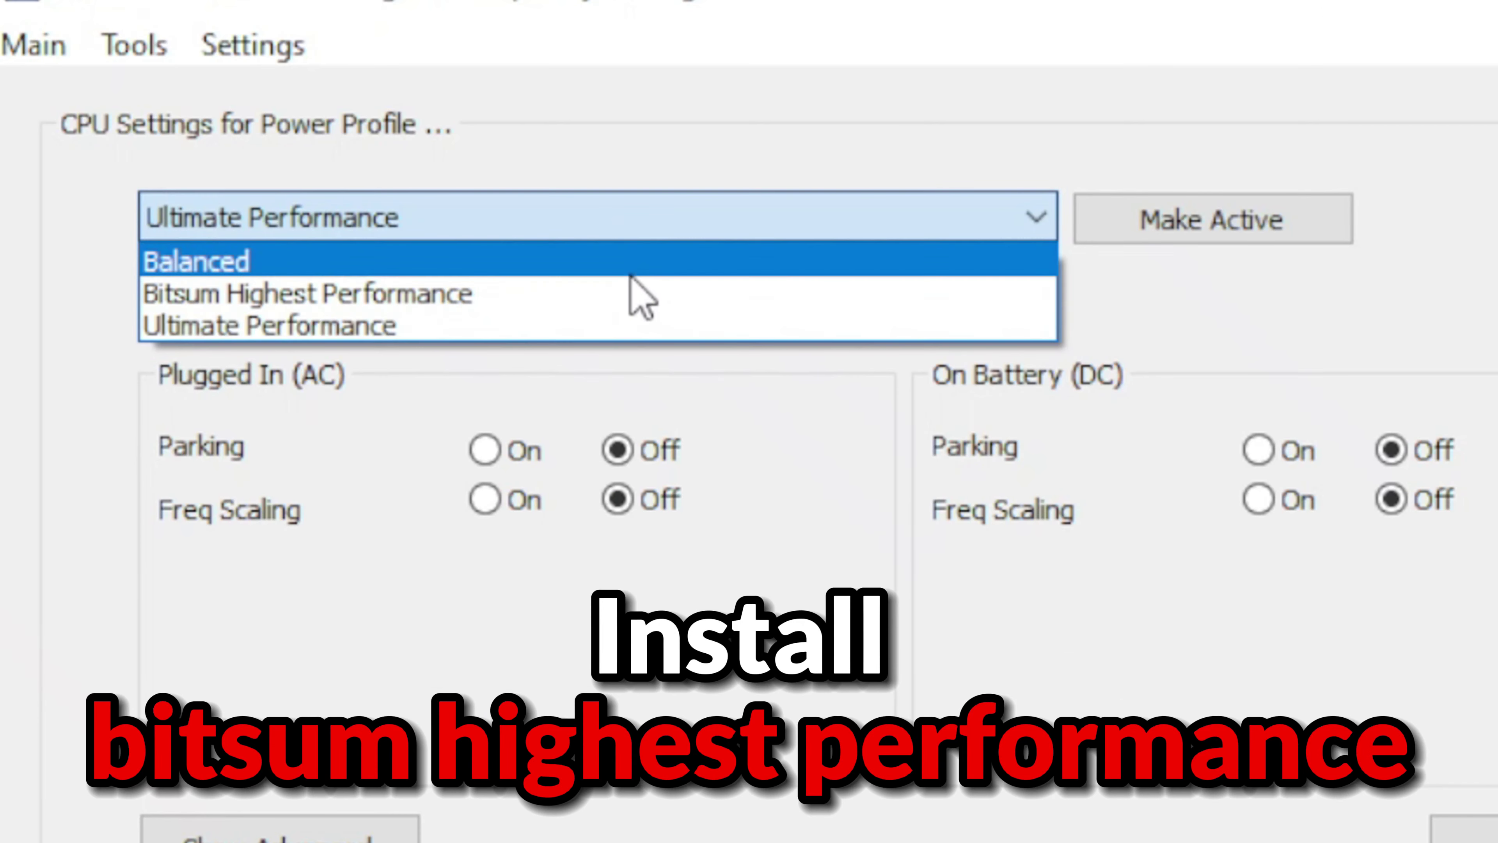
pyautogui.click(631, 291)
pyautogui.click(1209, 227)
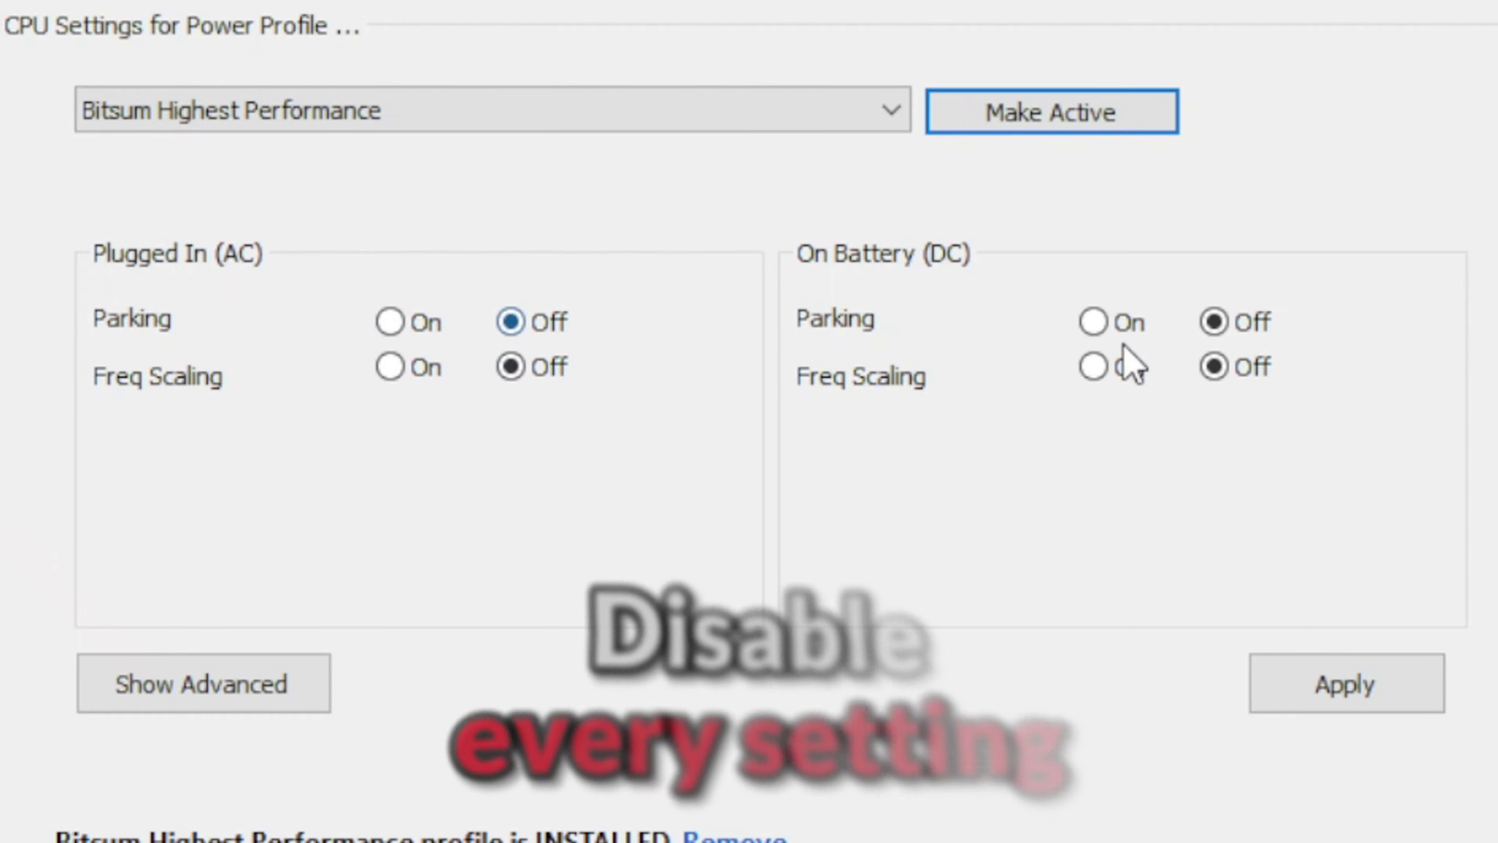
# - Show the advanced CPU settings, set the parking and frequency scaling percentages to 100%, and apply them
pyautogui.click(245, 686)
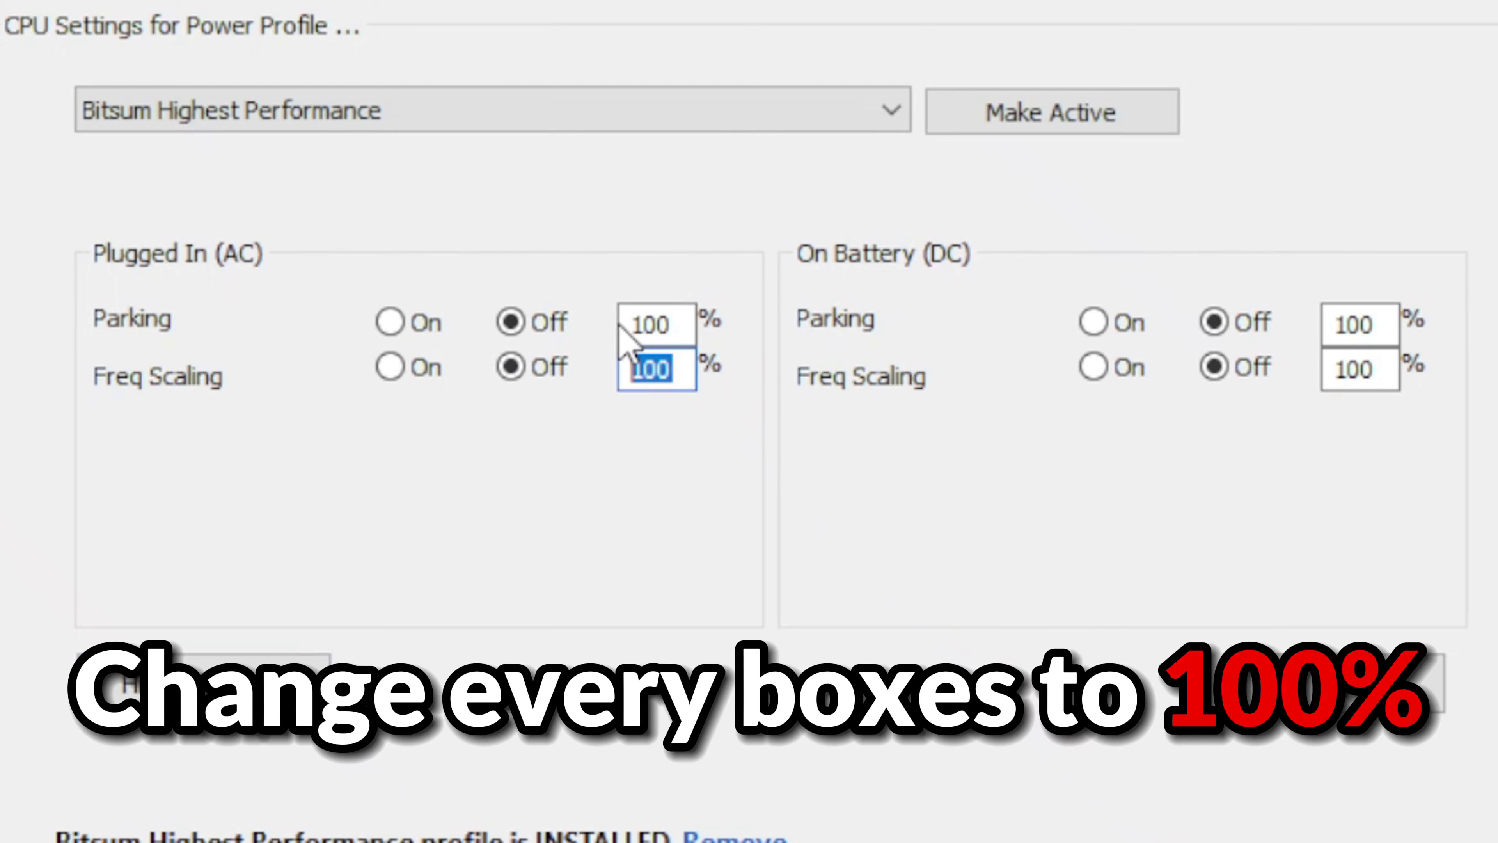
pyautogui.press('BackSpace')
pyautogui.write('10')
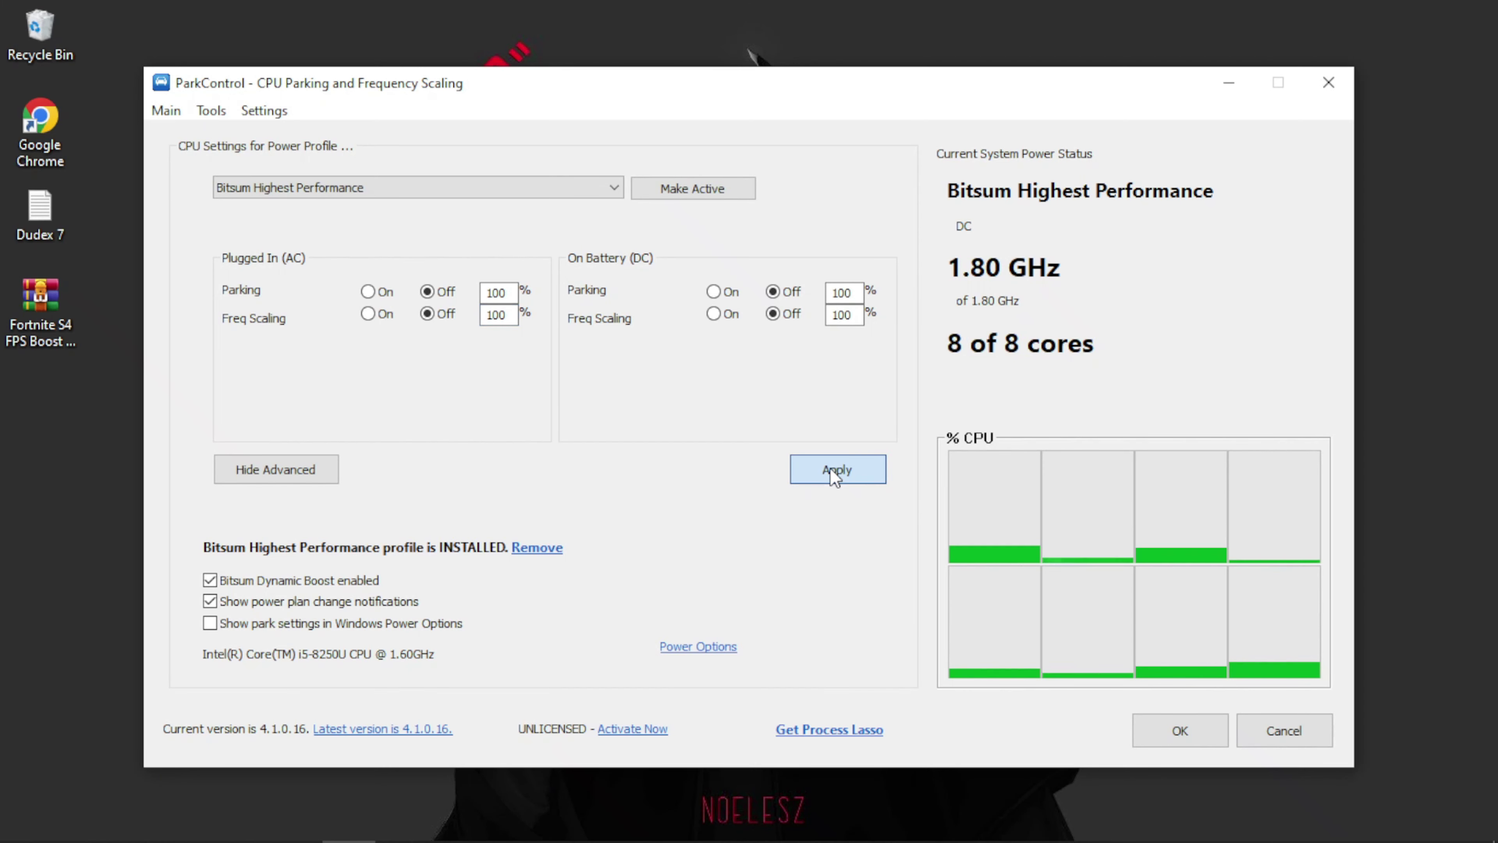
pyautogui.click(1346, 684)
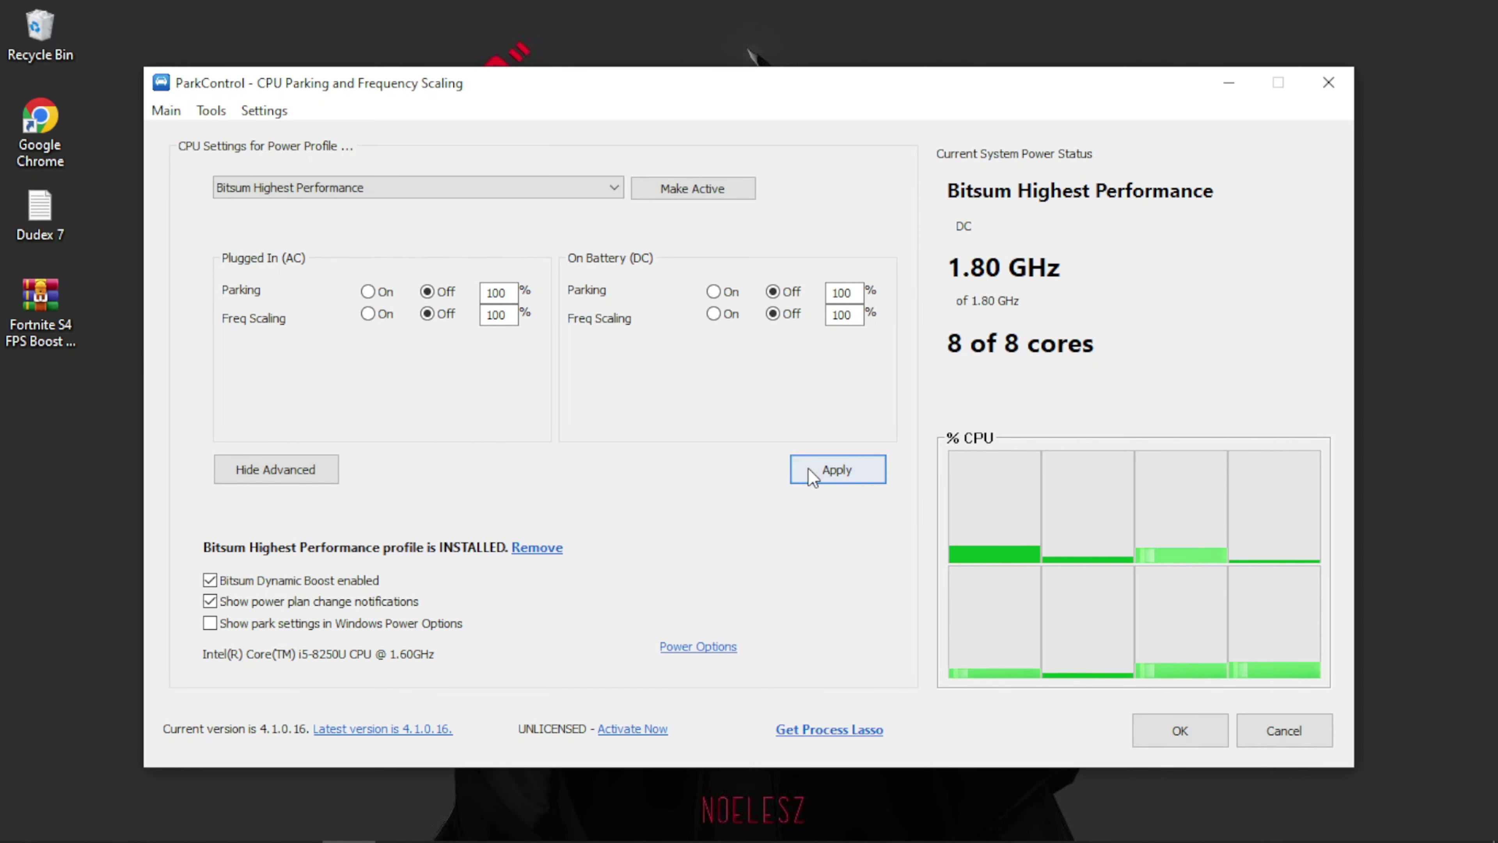
# - Configure Bitsum Dynamic Boost to use Bitsum Highest Performance both when the PC is active and when it is idle
pyautogui.click(209, 581)
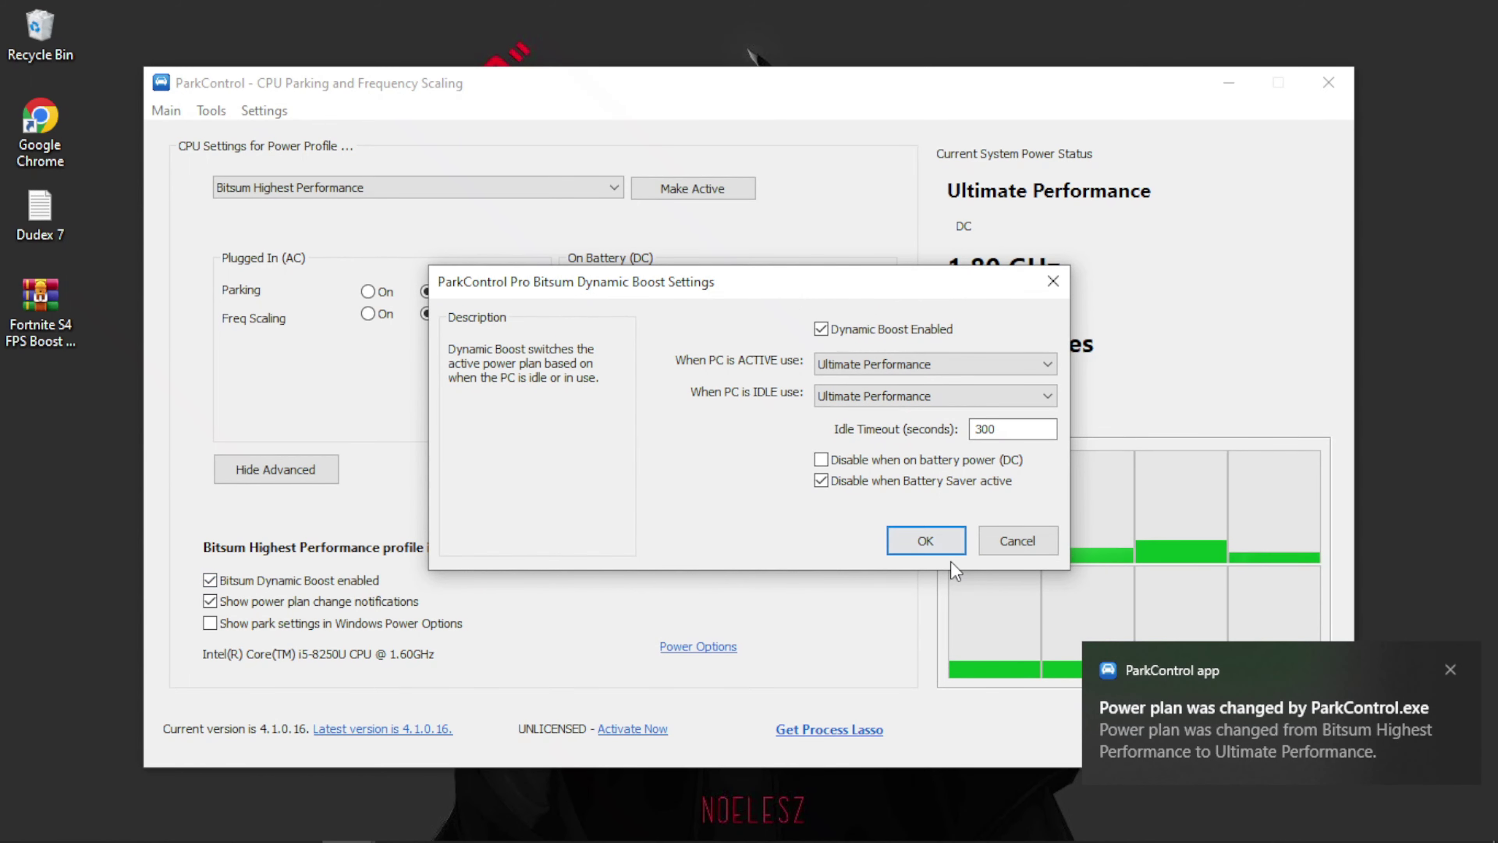
pyautogui.click(921, 363)
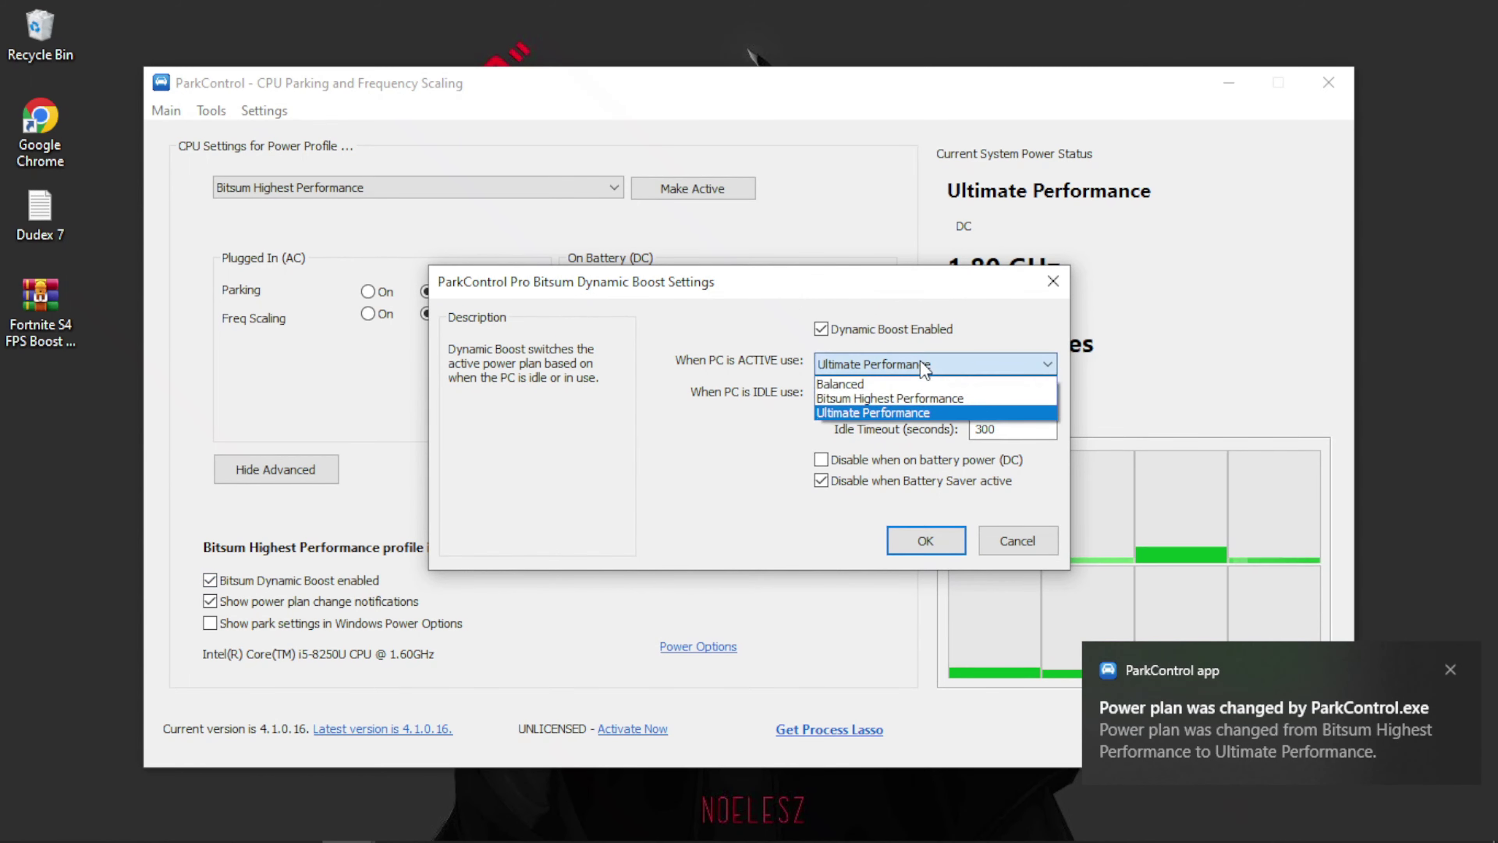
pyautogui.click(920, 398)
pyautogui.click(917, 394)
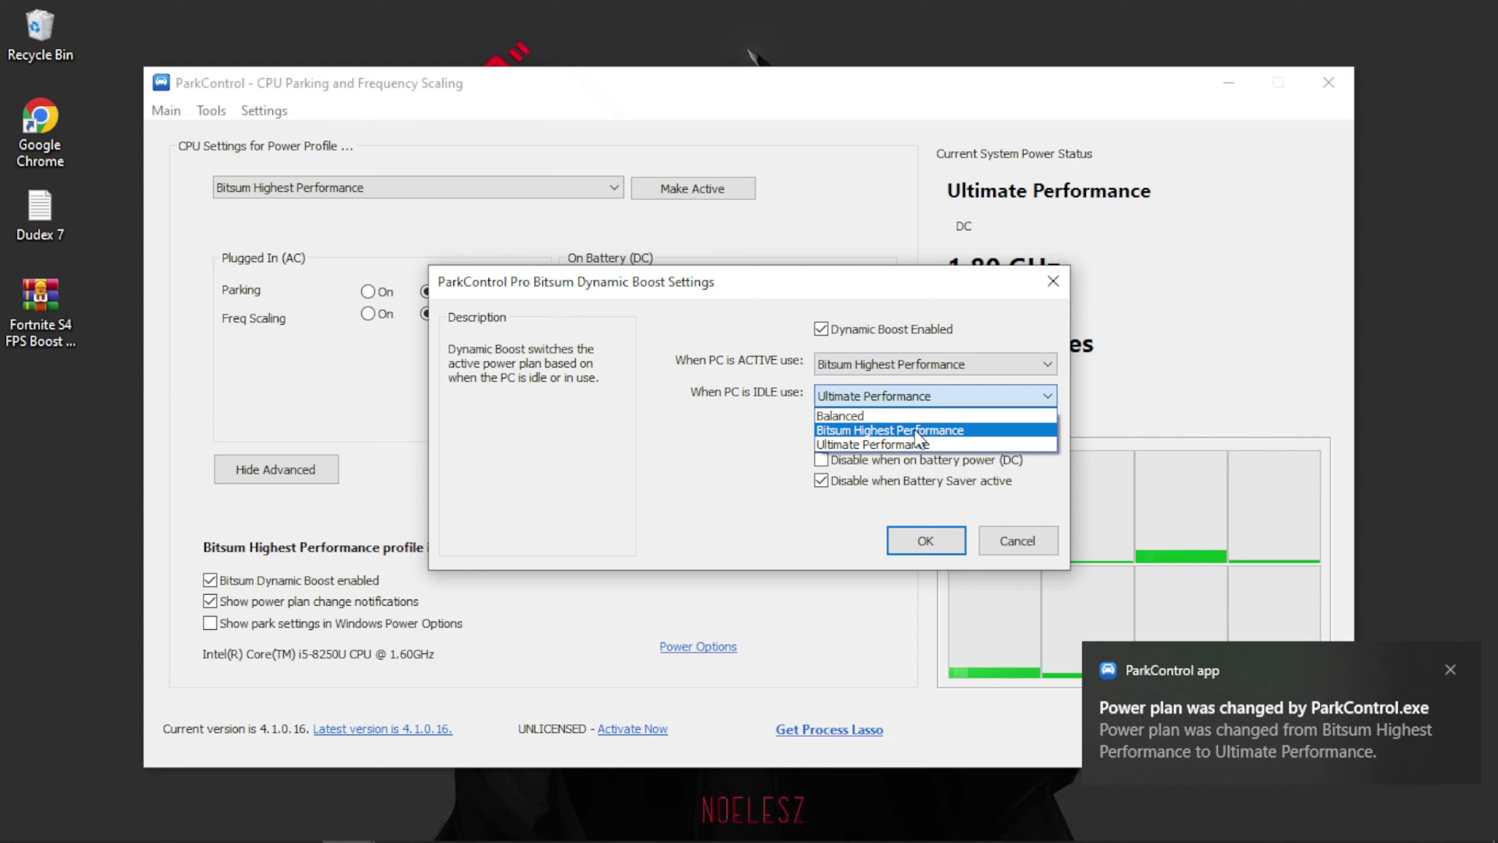
pyautogui.click(944, 423)
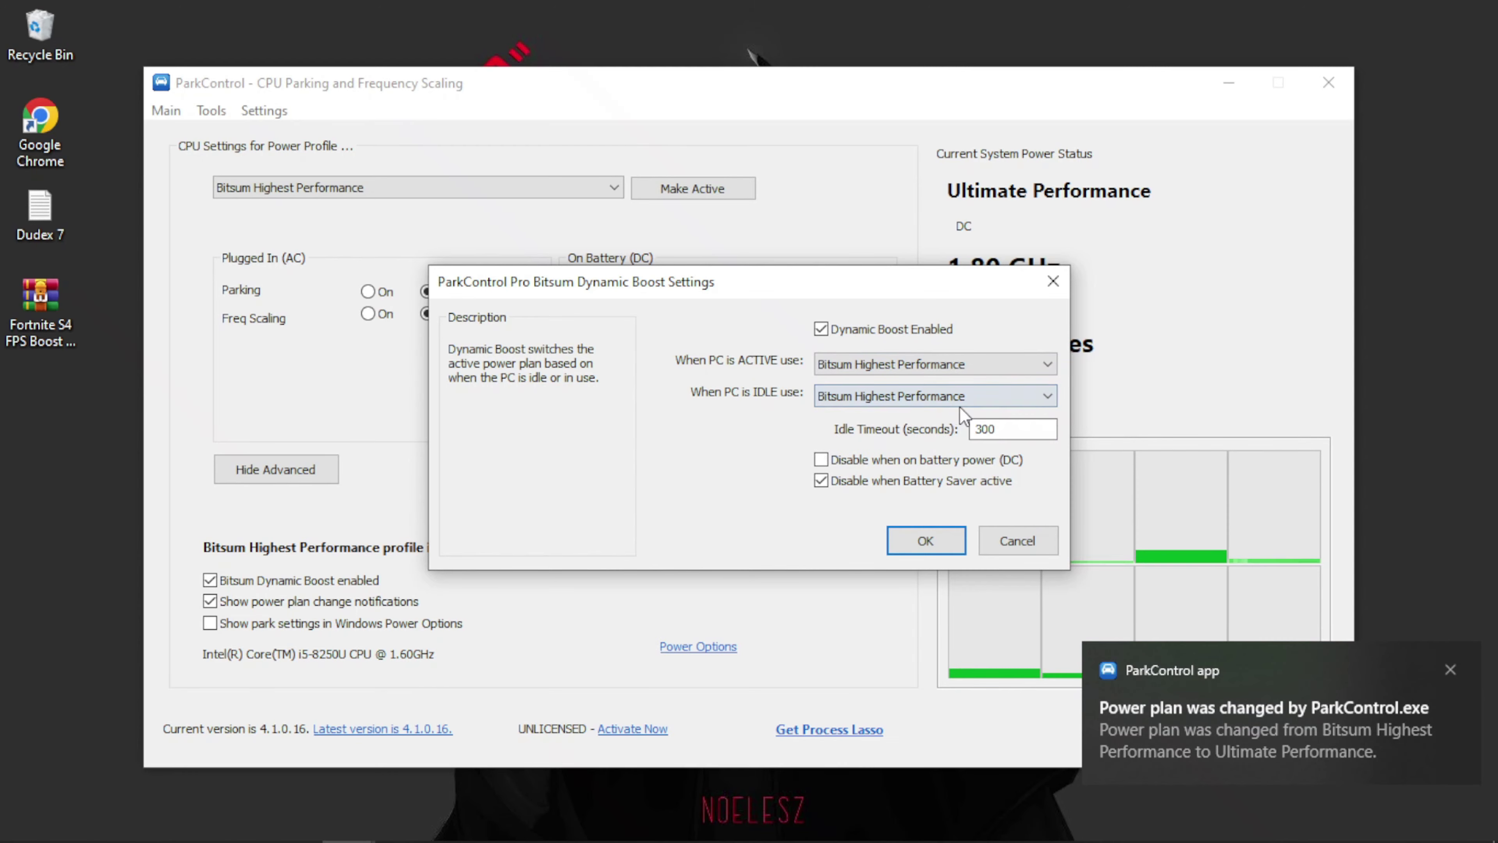
pyautogui.click(934, 540)
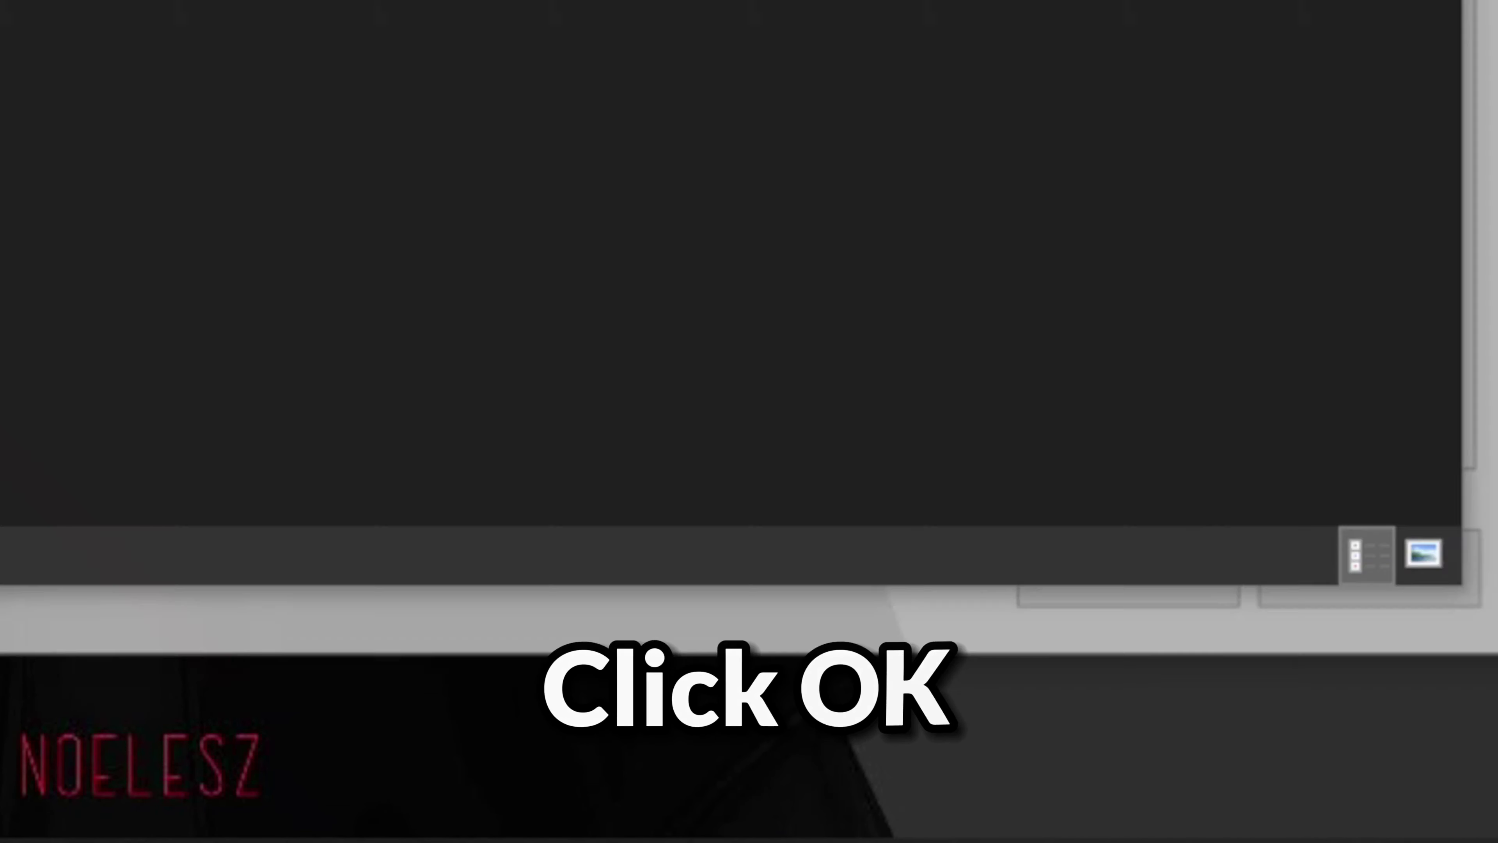
# - Open Additional Command Line Arguments from the 5. Launch Options & In Game Settings folder and copy the whole line of arguments
pyautogui.press('BackSpace')
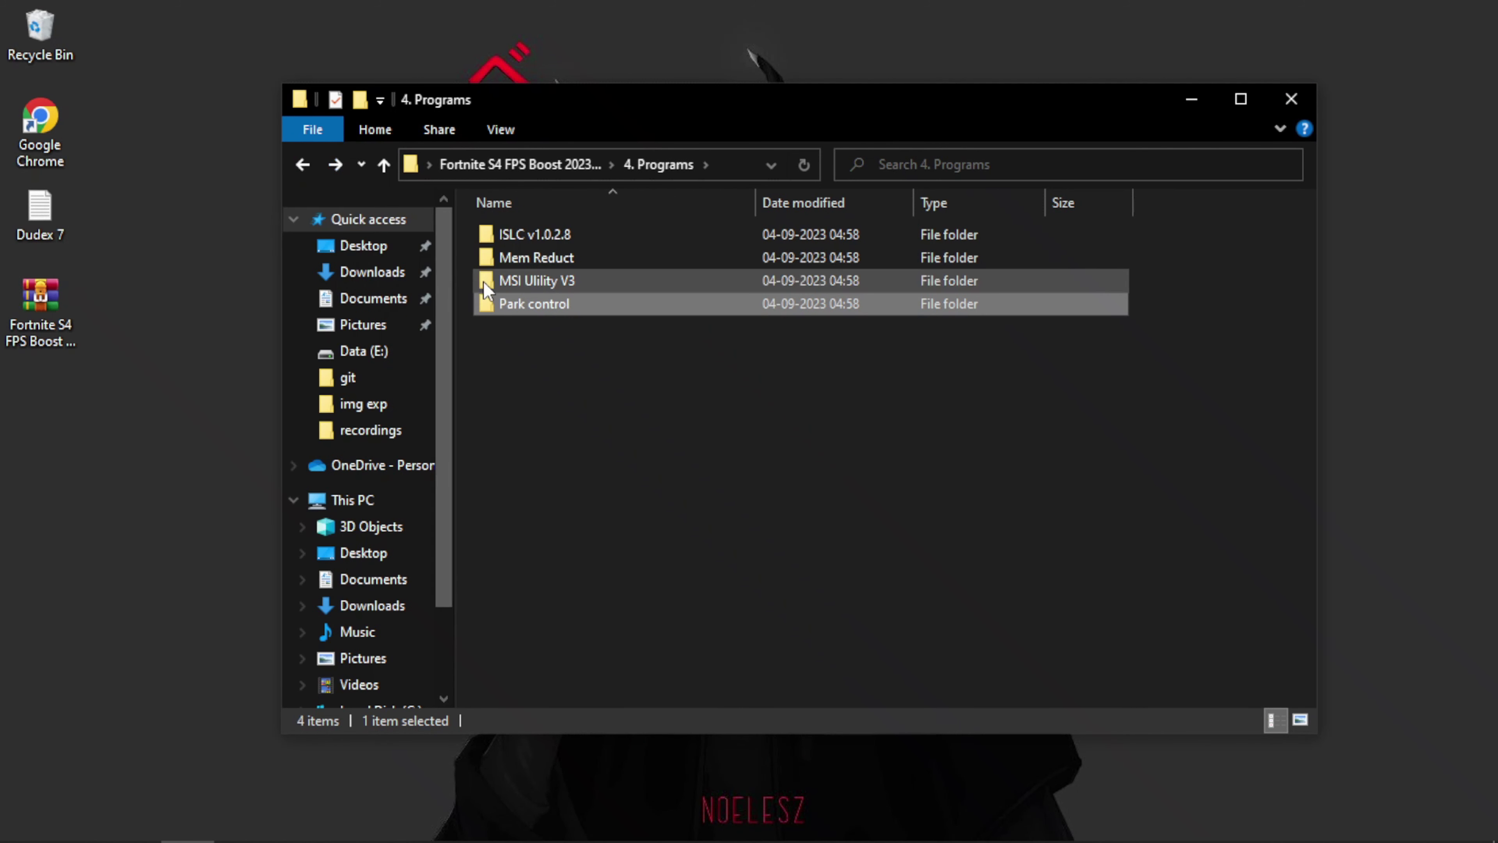
pyautogui.click(293, 164)
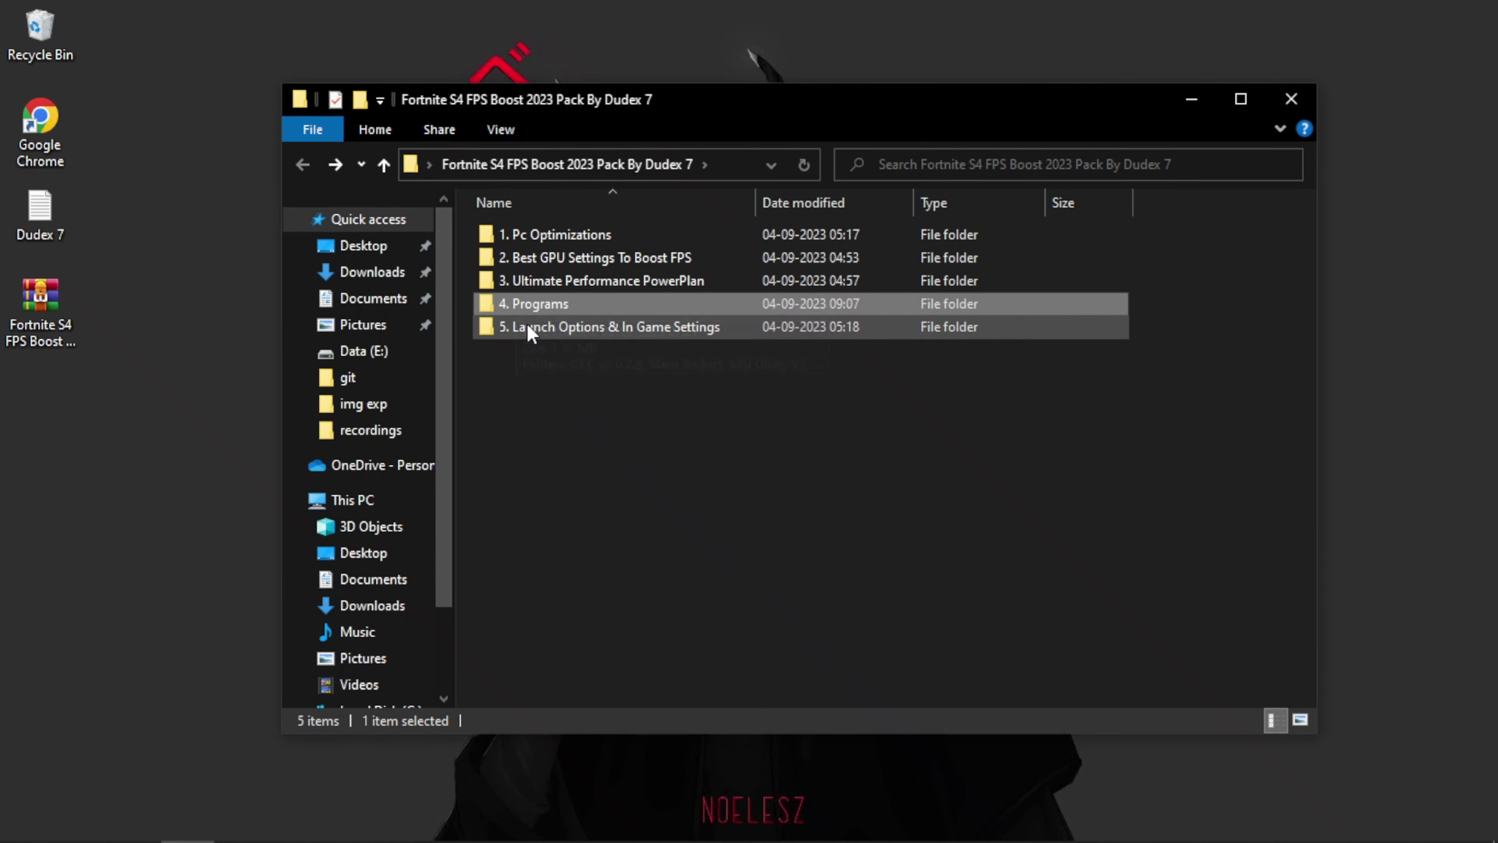
pyautogui.doubleClick(534, 326)
pyautogui.doubleClick(555, 234)
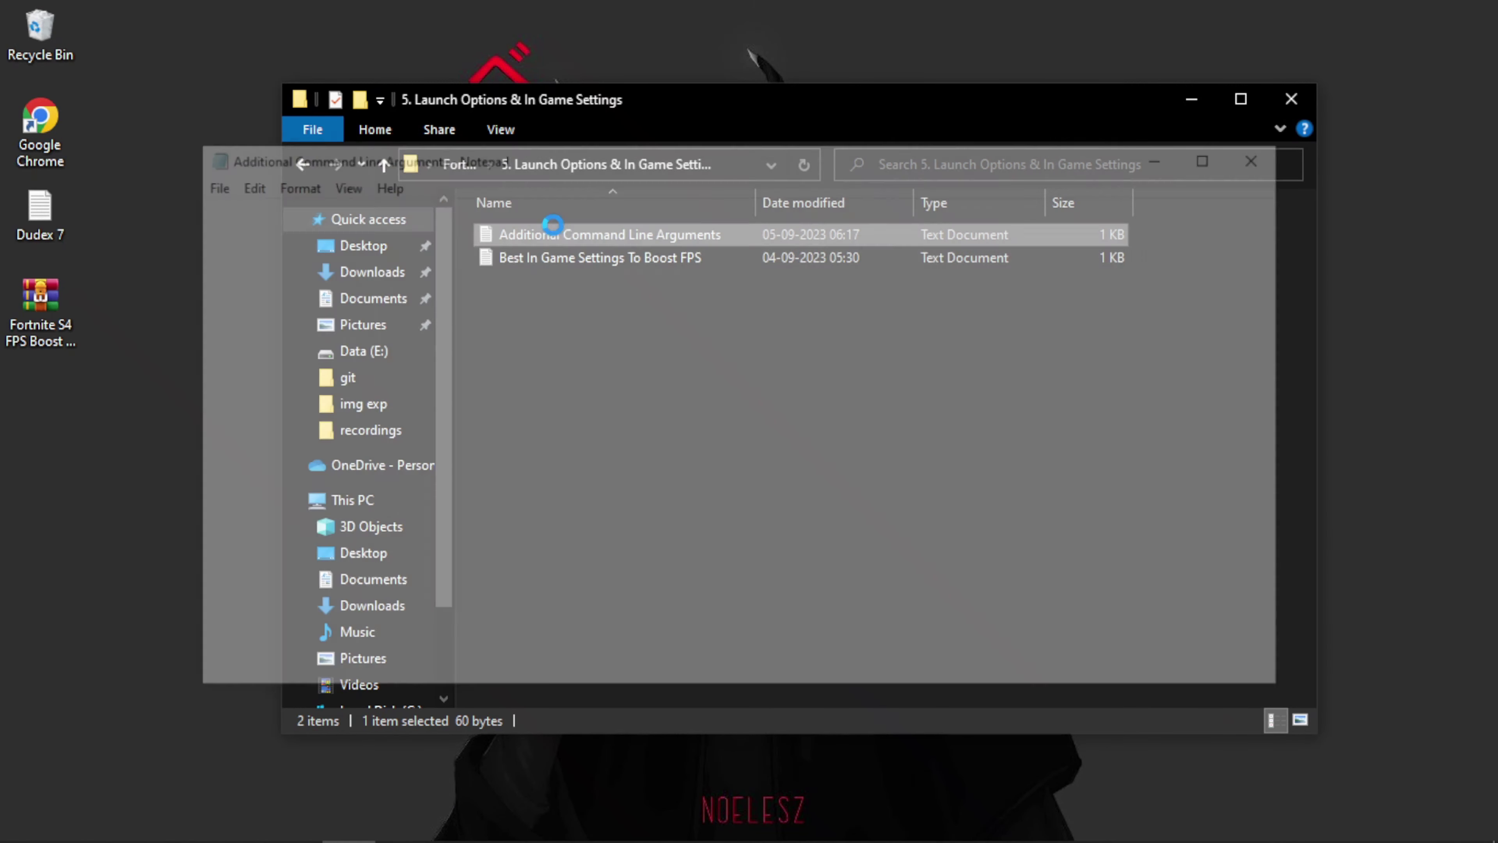
pyautogui.moveTo(814, 195); pyautogui.dragTo(190, 213)
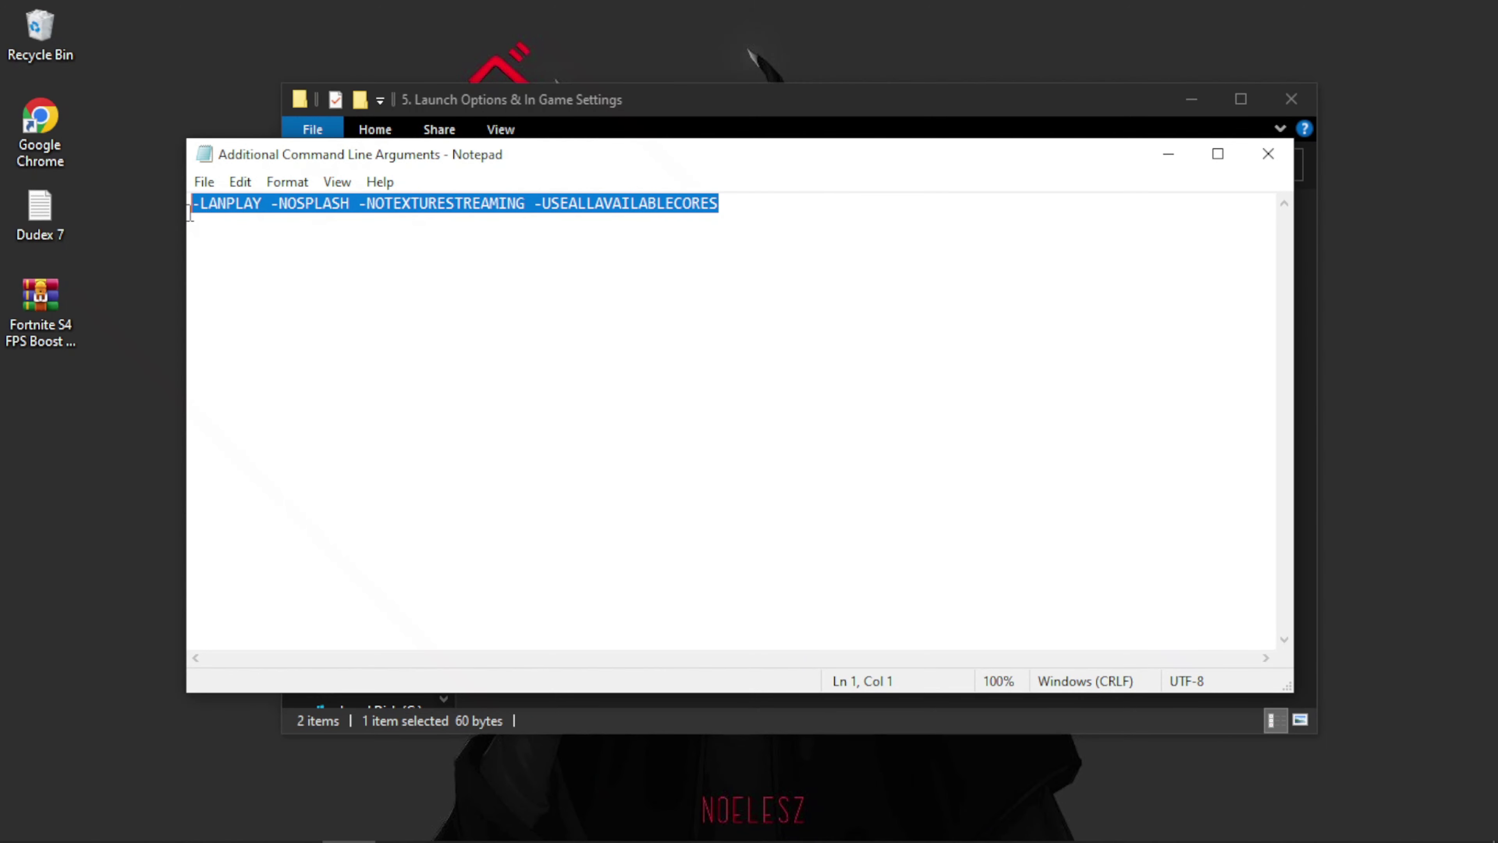
pyautogui.rightClick(263, 216)
pyautogui.click(366, 281)
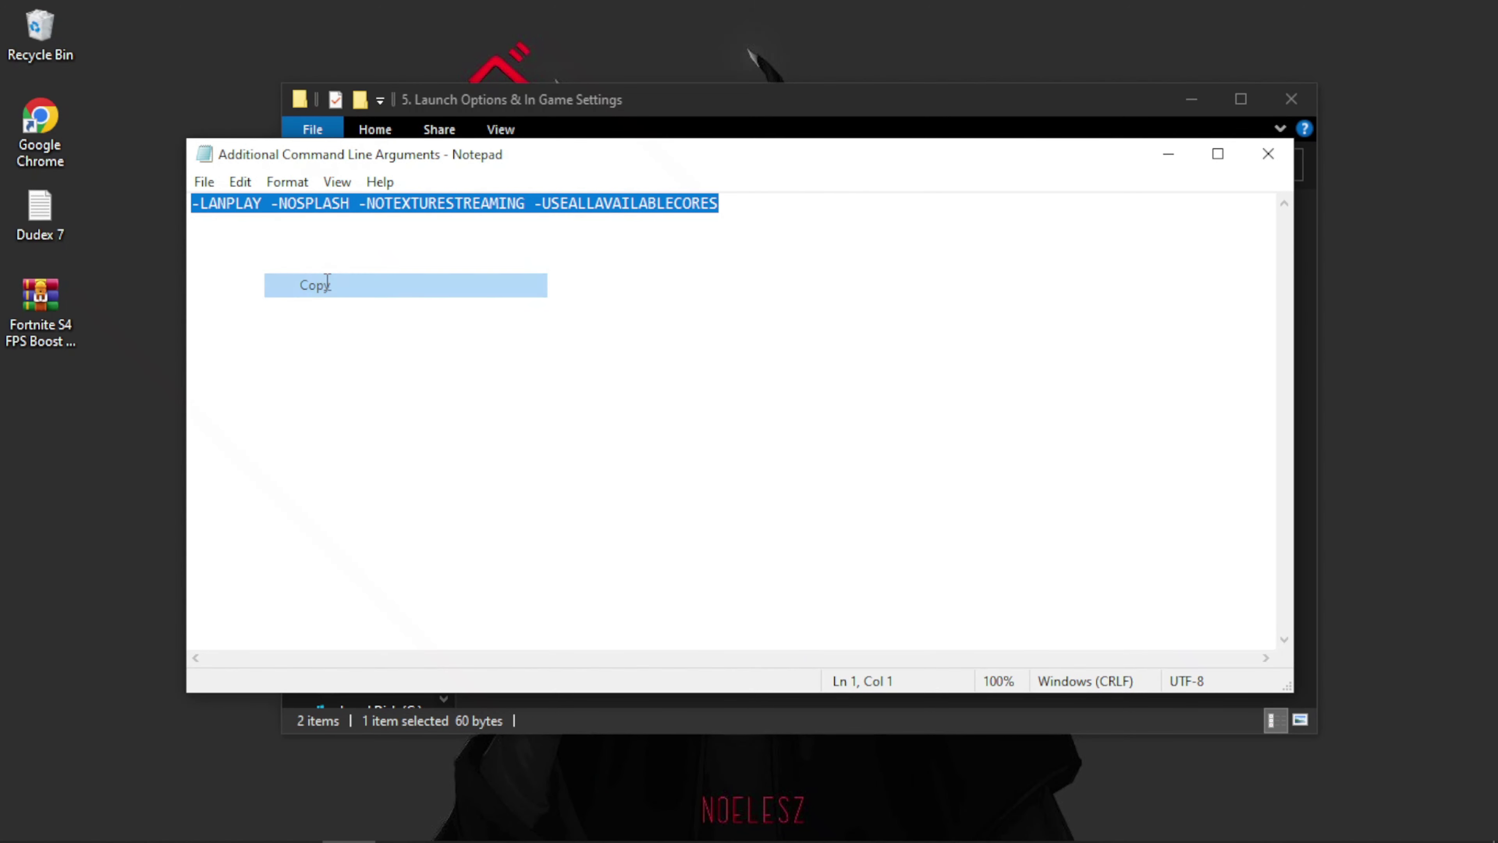
# - Switch to the Epic Games Launcher, enable Fortnite's Launch Options, and paste in -LANPLAY -NOSPLASH -NOTEXTURESTREAMING -USEALLAVAILABLECORES
pyautogui.press('super')
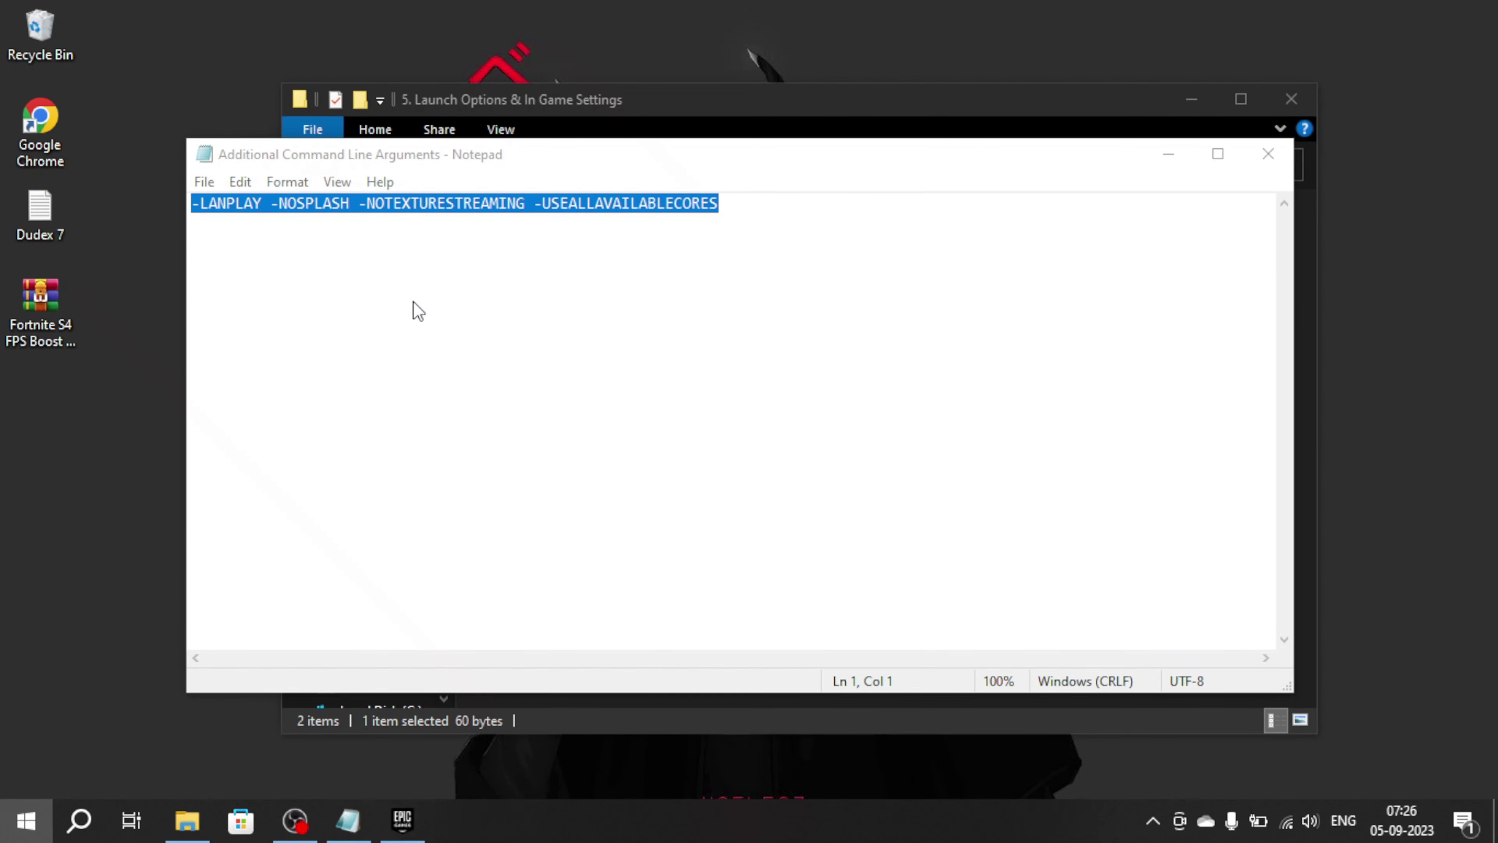
pyautogui.write('e')
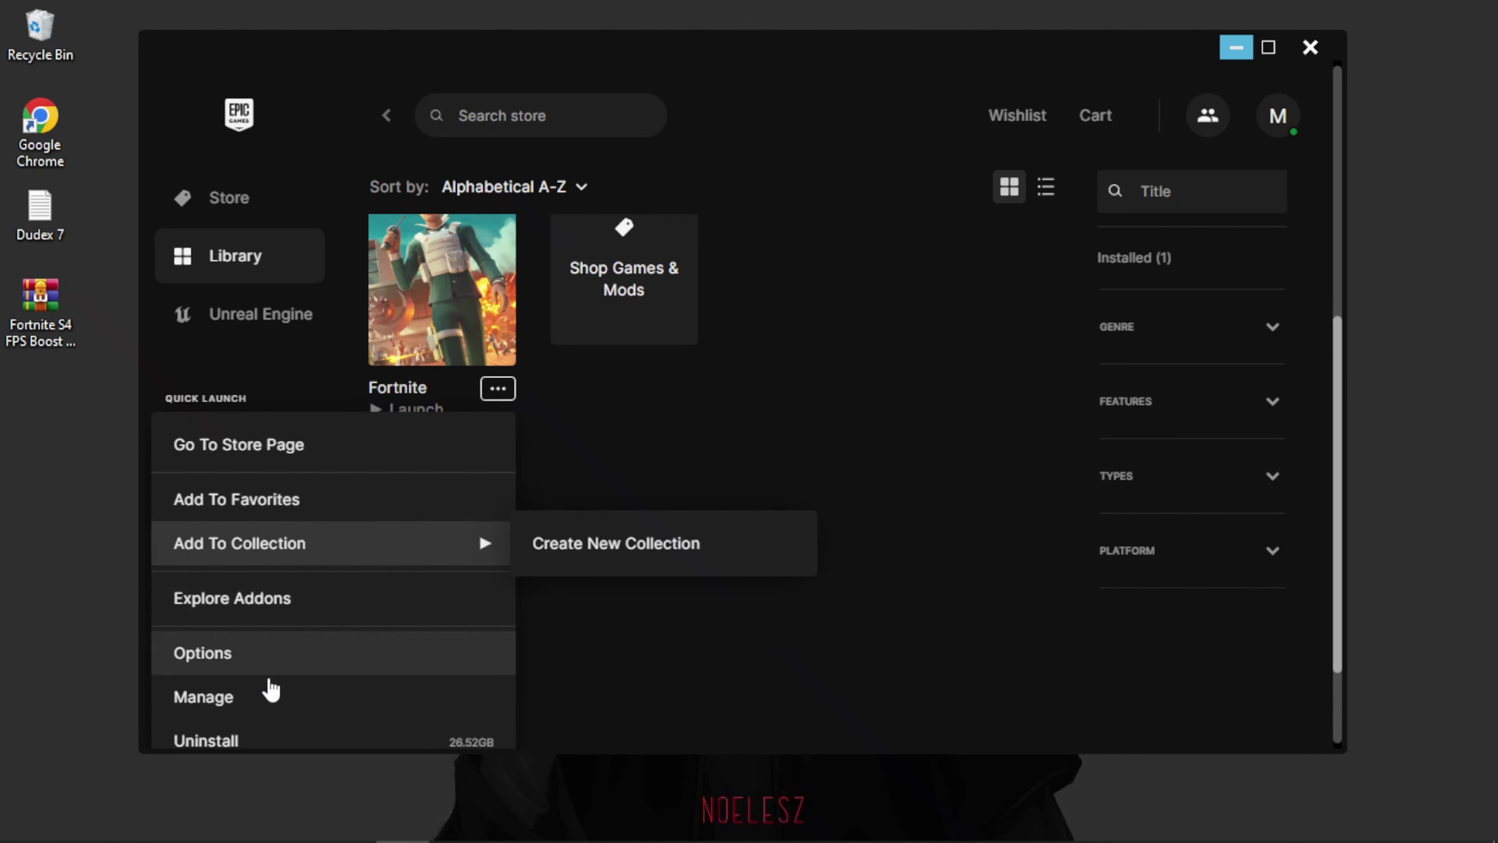
pyautogui.click(262, 691)
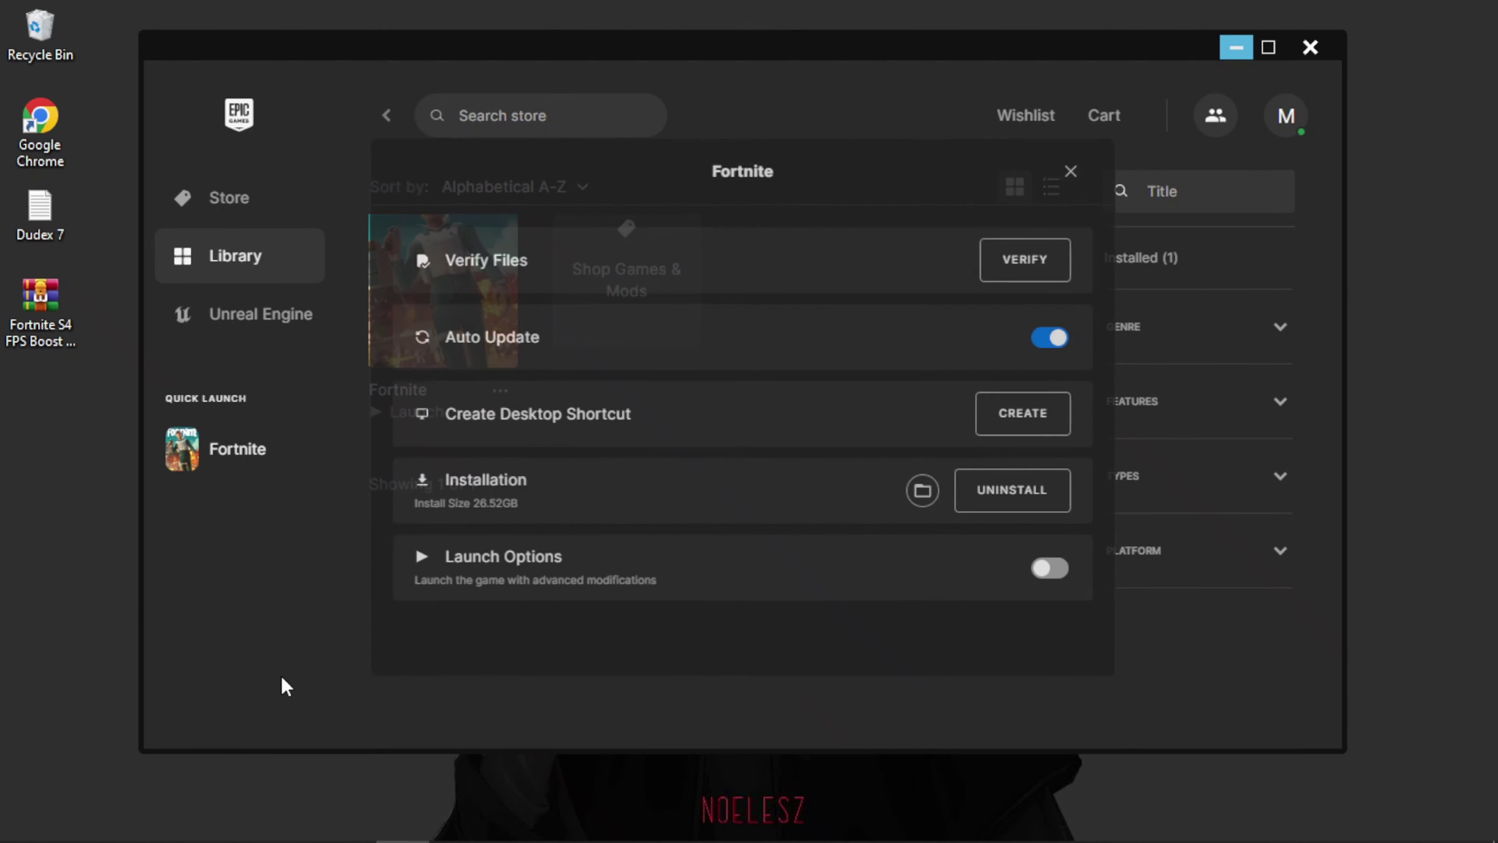
pyautogui.click(1051, 565)
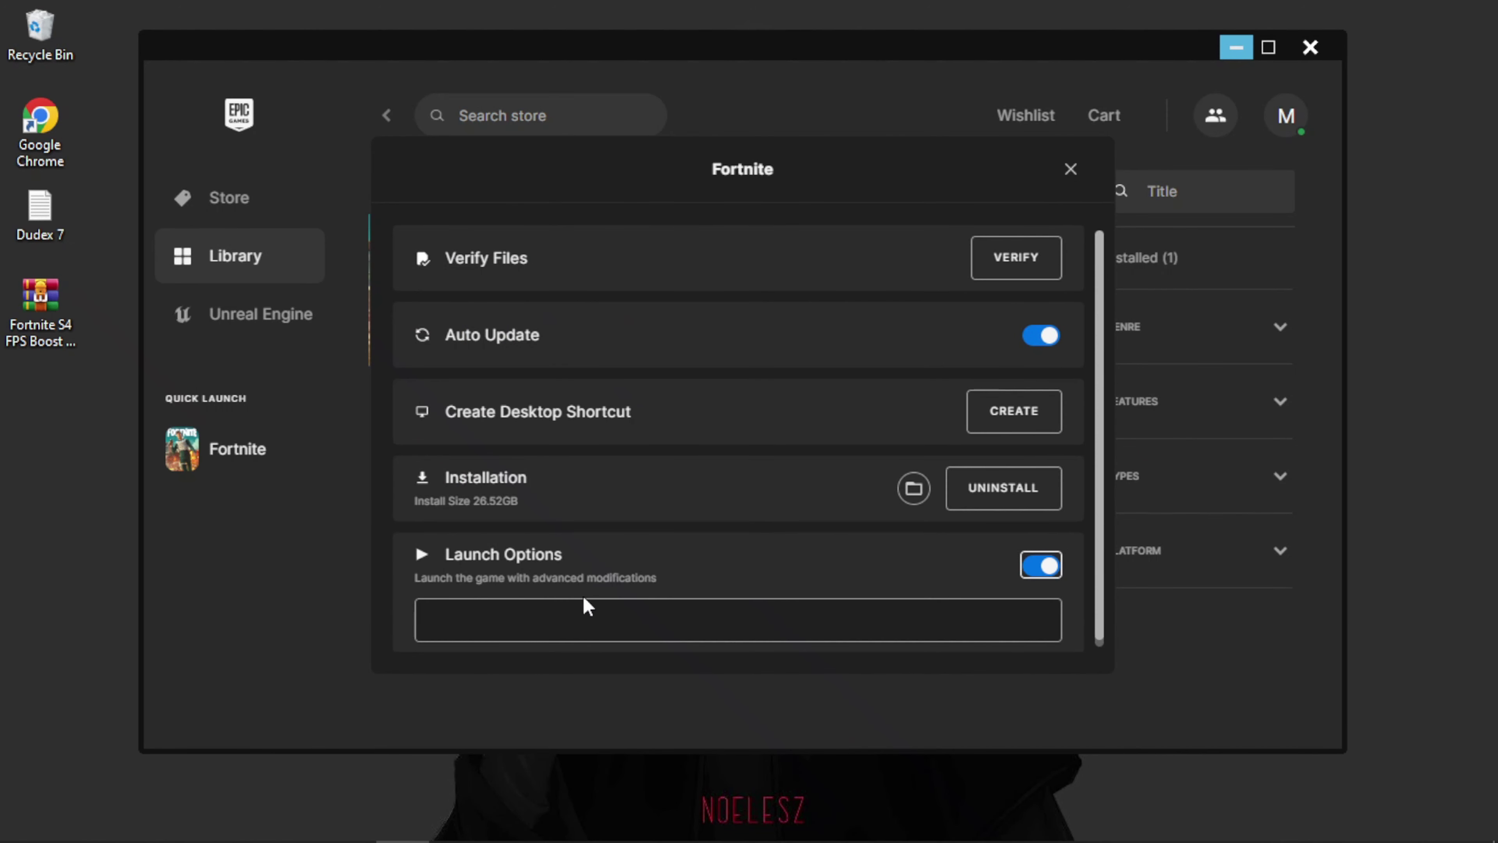
pyautogui.hotkey('ctrl', 'v')
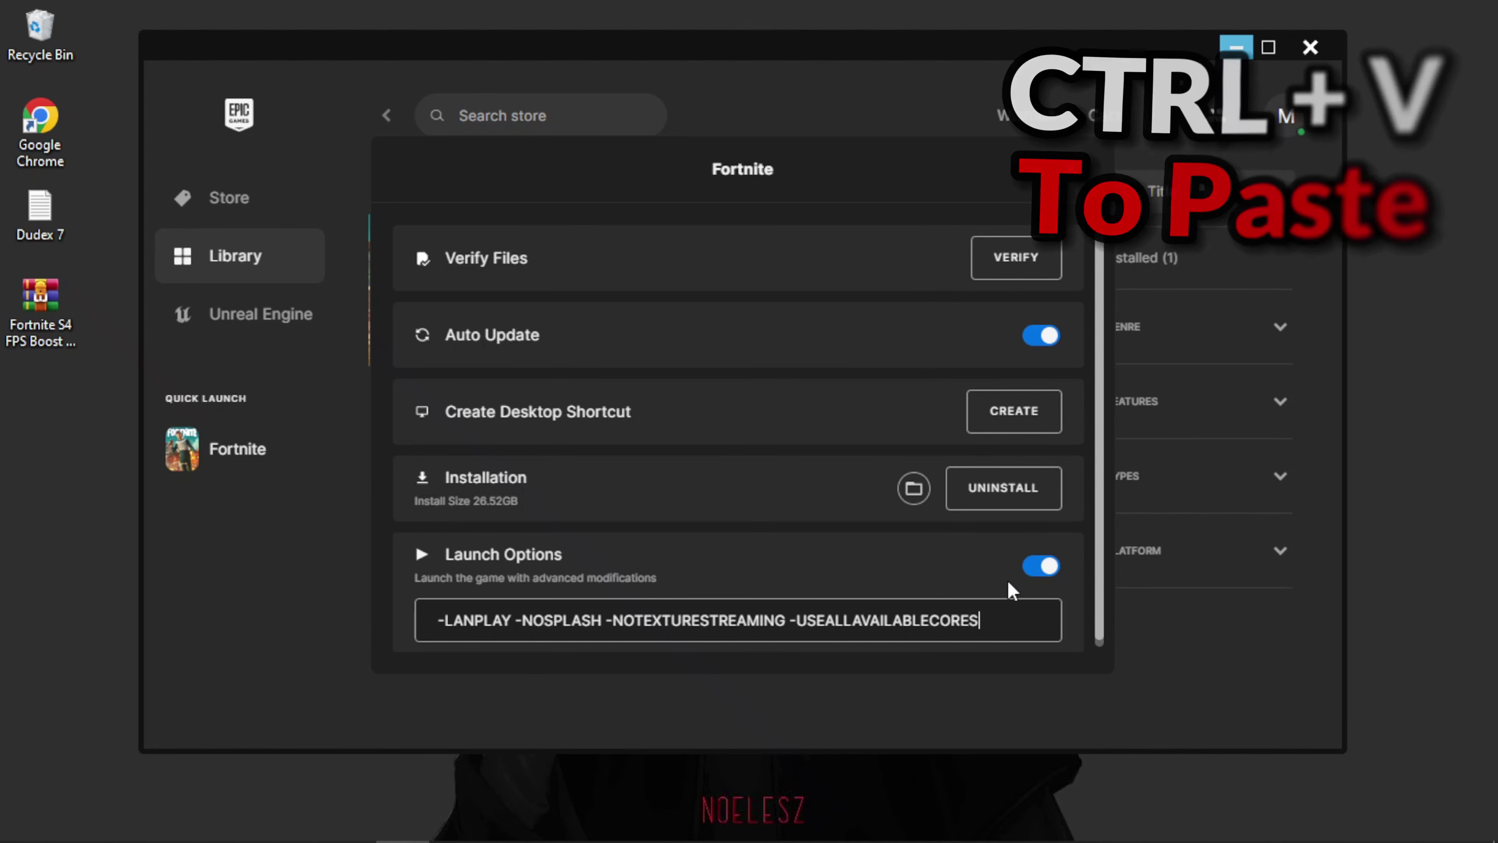
# - Verify Fortnite's game files, and close the launcher and the command line arguments text file
pyautogui.click(996, 266)
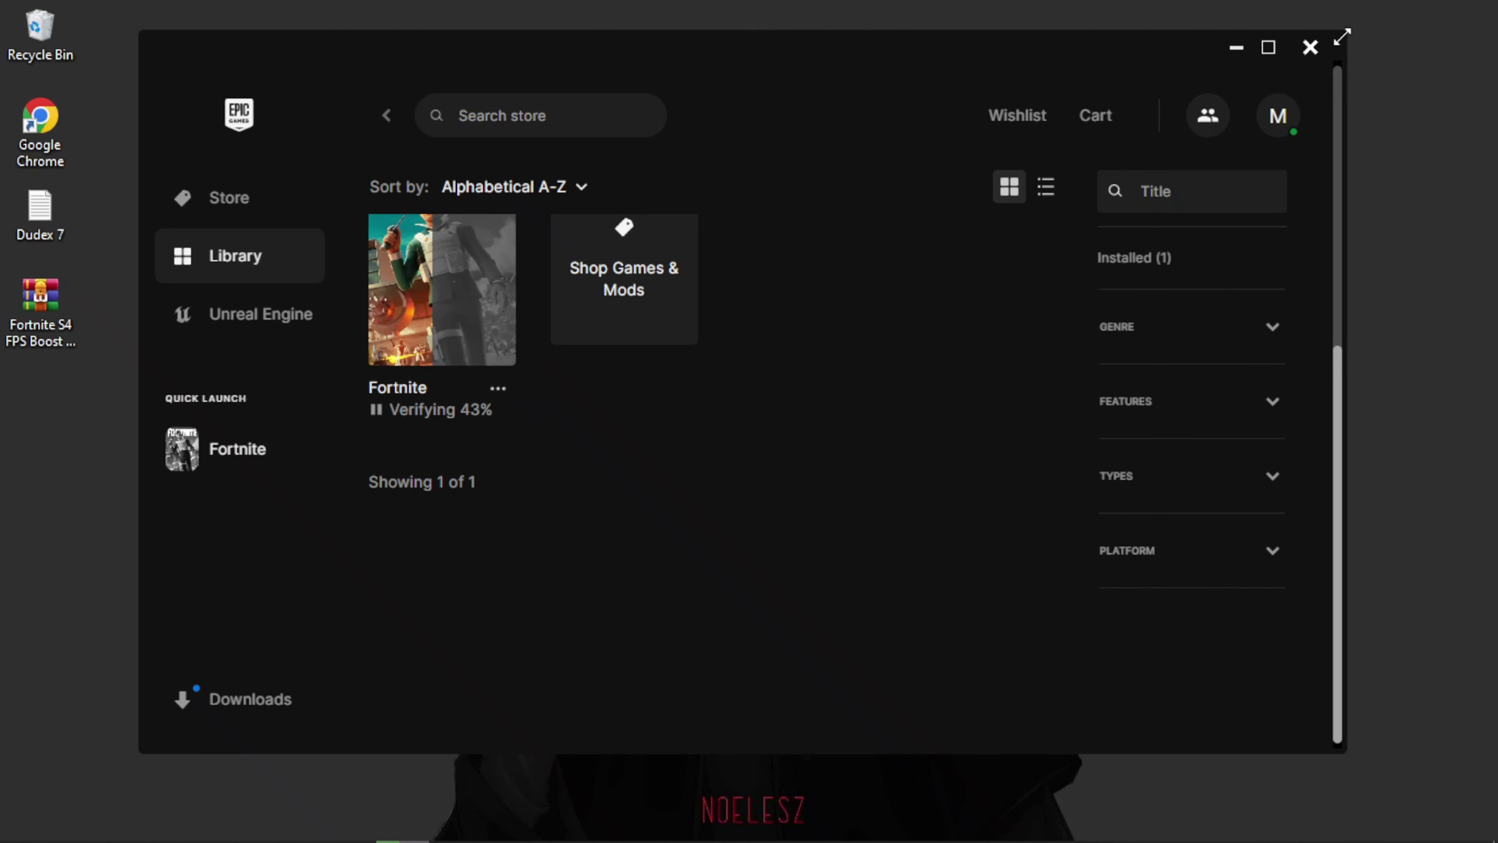
pyautogui.click(1323, 43)
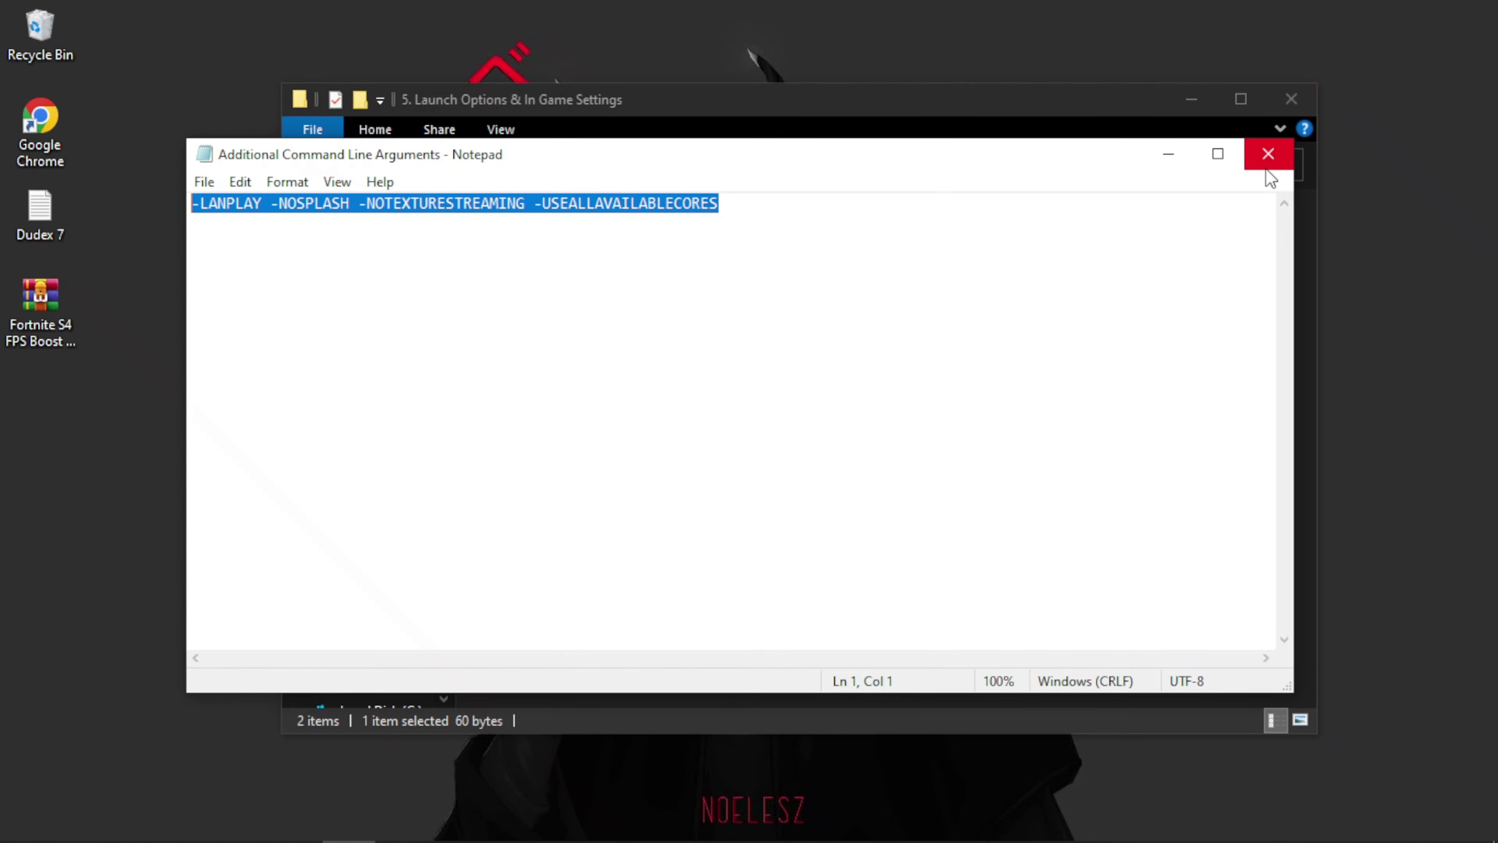
pyautogui.click(1265, 159)
# - Review the display and graphics quality recommendations in Best In Game Settings To Boost FPS, and close the file and its folder
pyautogui.doubleClick(672, 256)
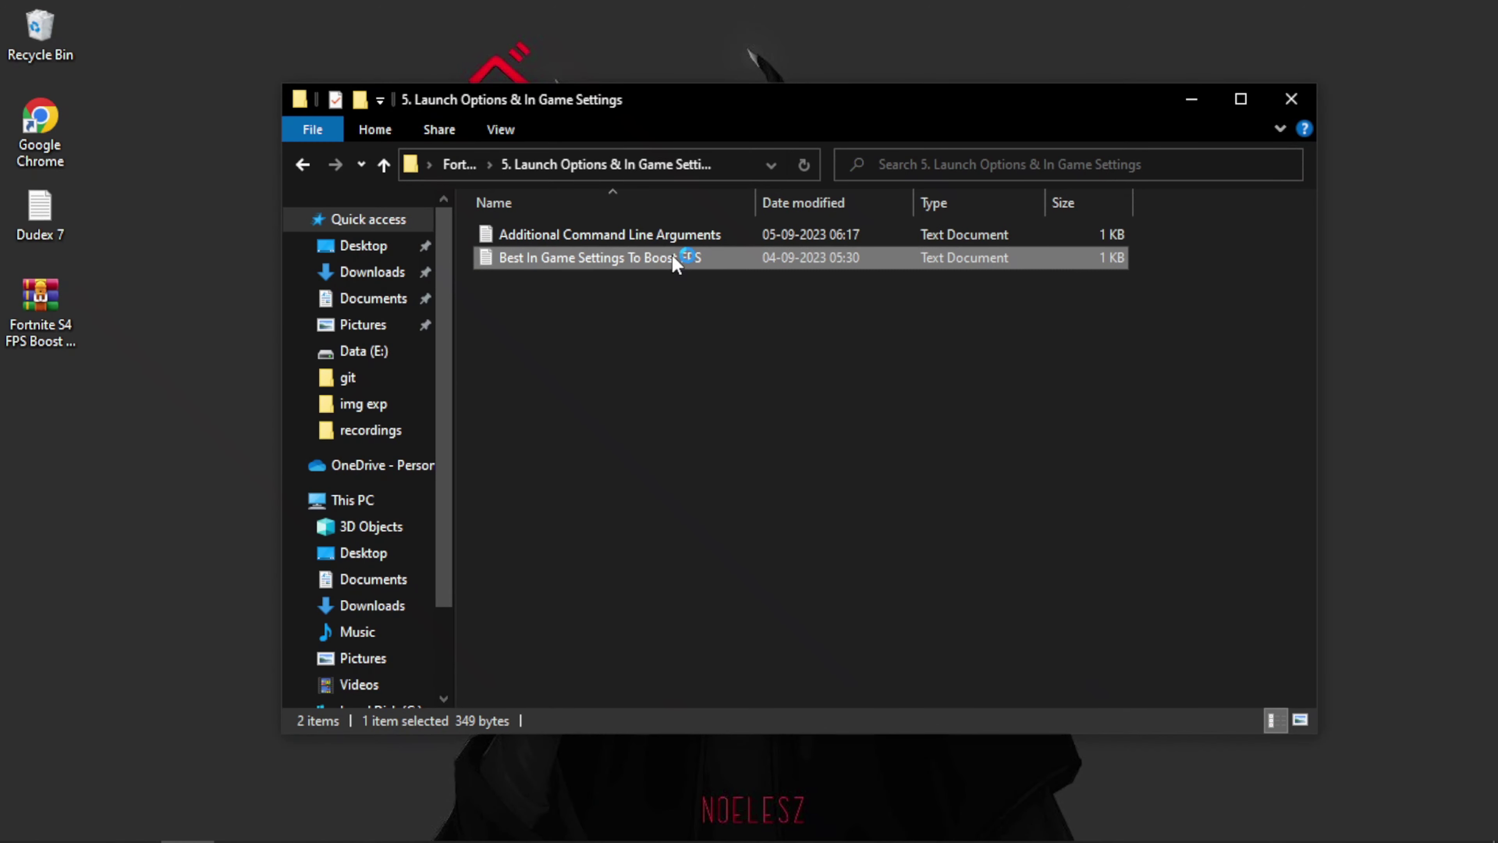
pyautogui.moveTo(448, 519); pyautogui.dragTo(196, 243)
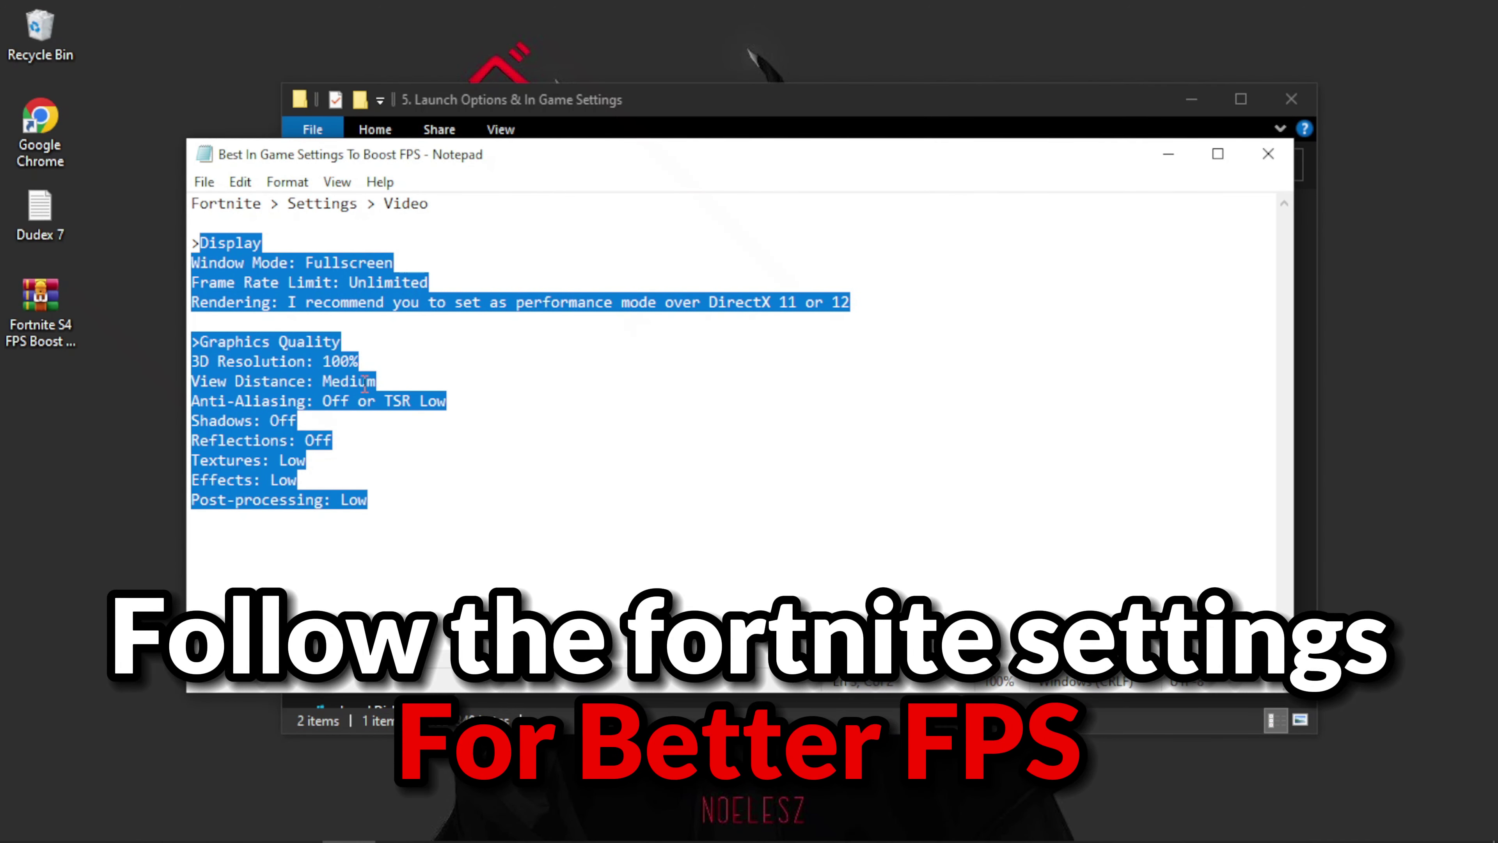
pyautogui.click(604, 346)
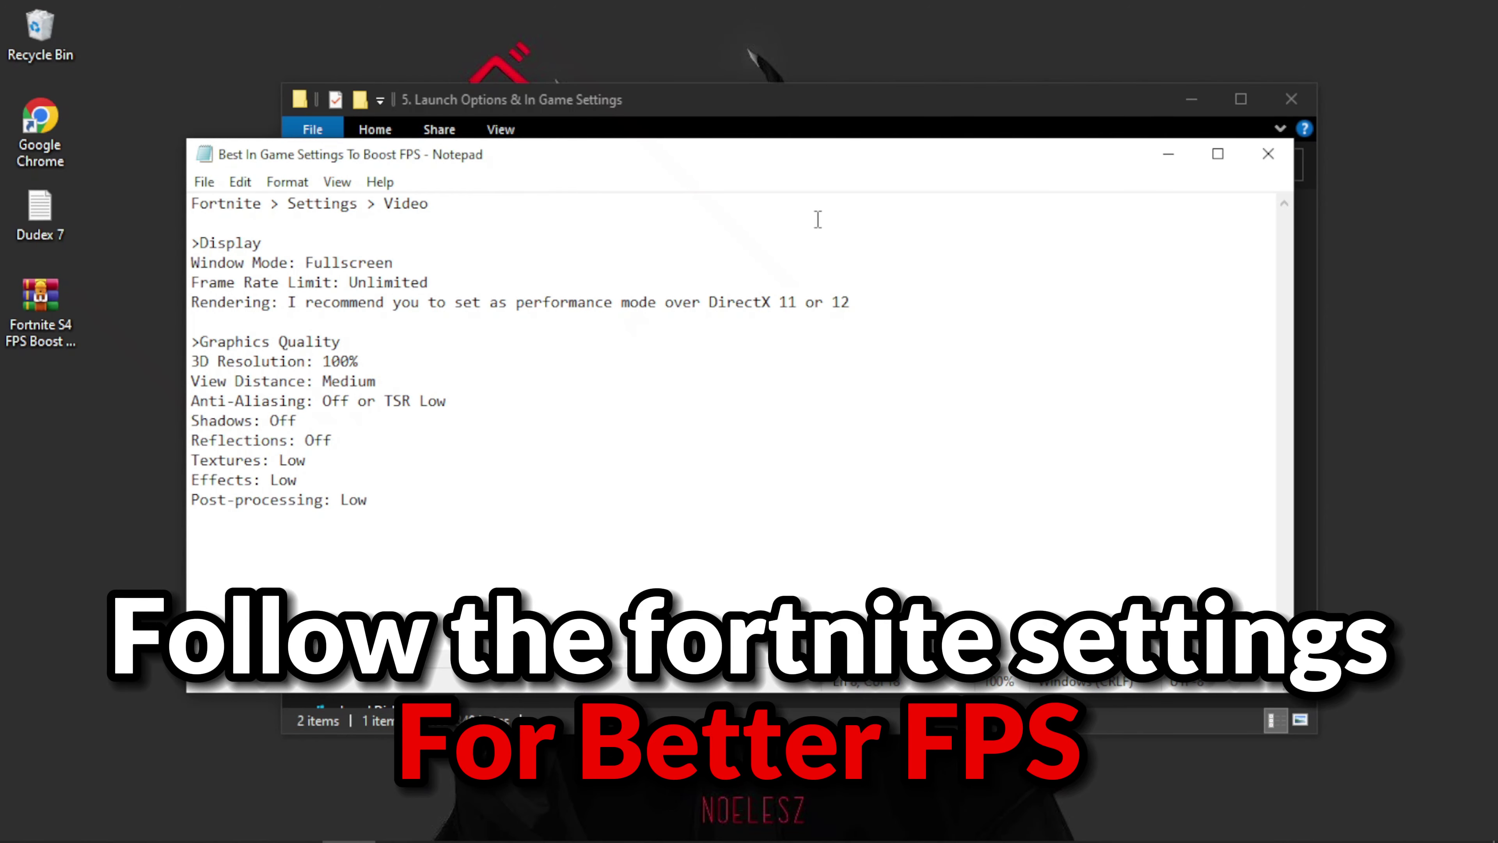
pyautogui.click(1268, 154)
pyautogui.click(1292, 101)
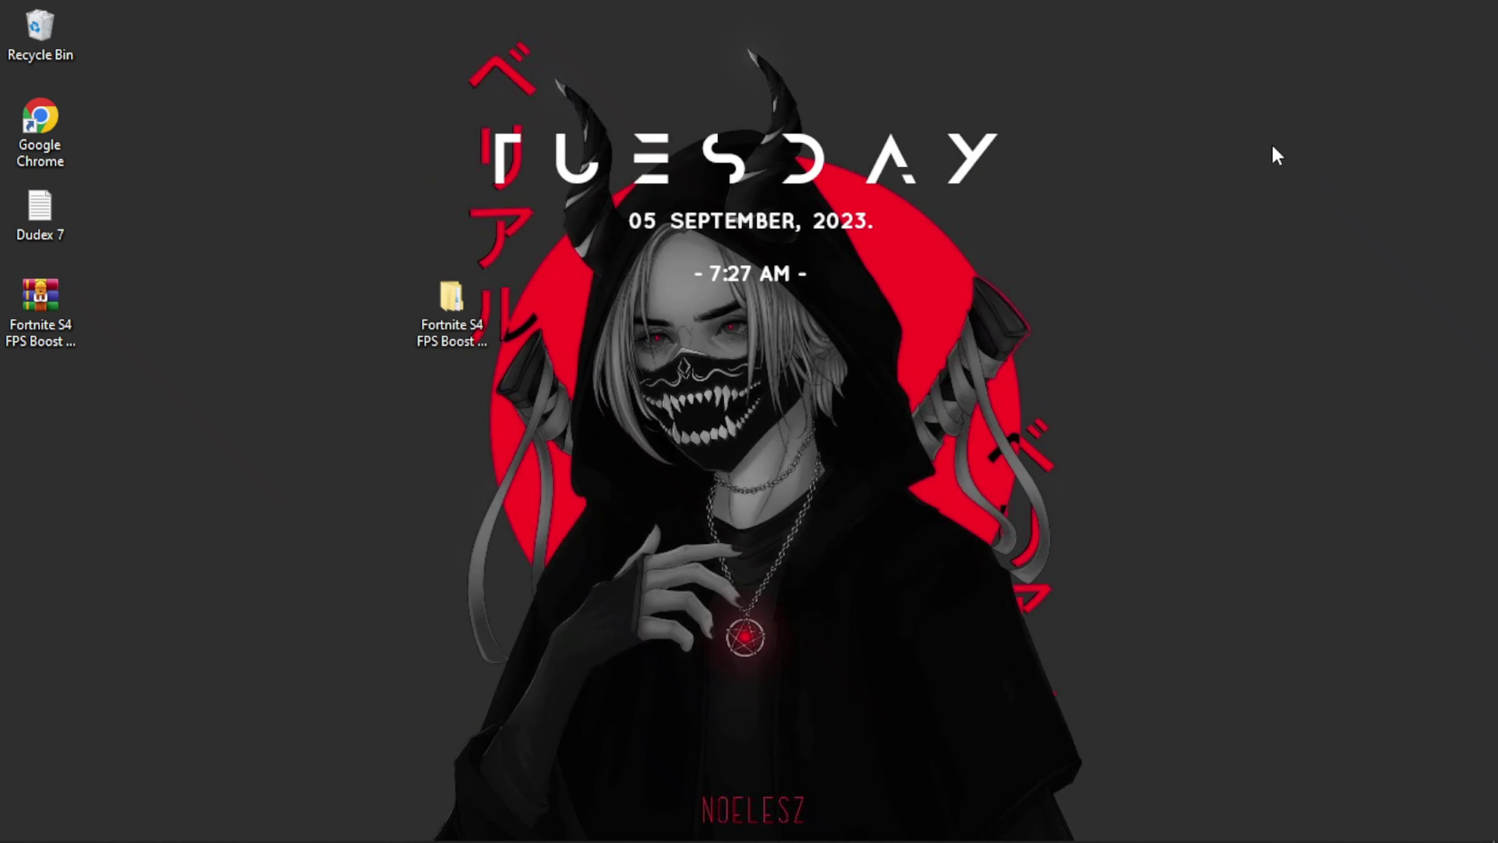
pyautogui.rightClick(982, 293)
pyautogui.click(1042, 396)
pyautogui.rightClick(1044, 393)
pyautogui.click(1081, 491)
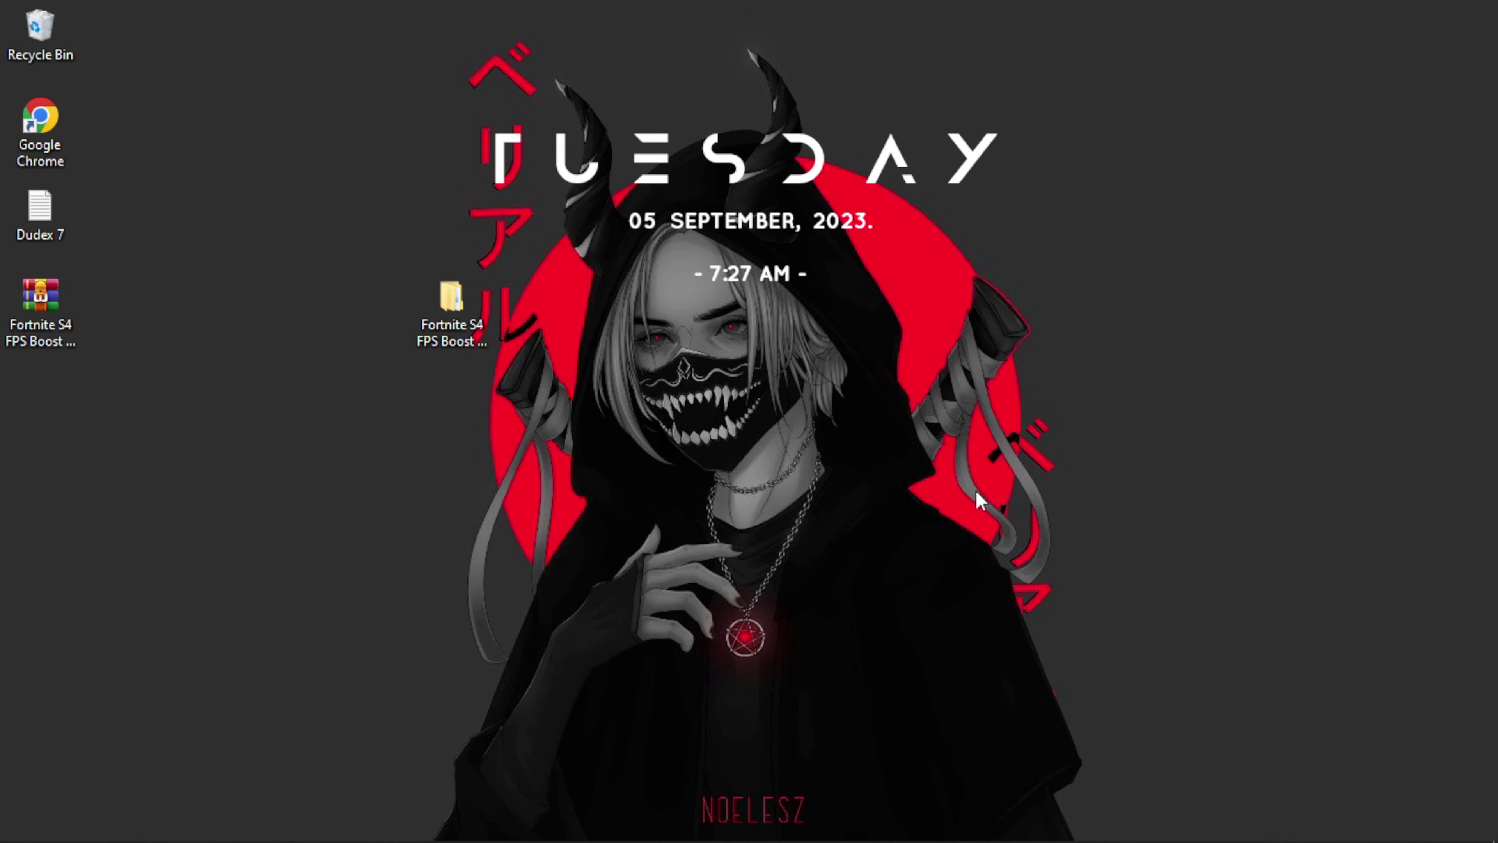